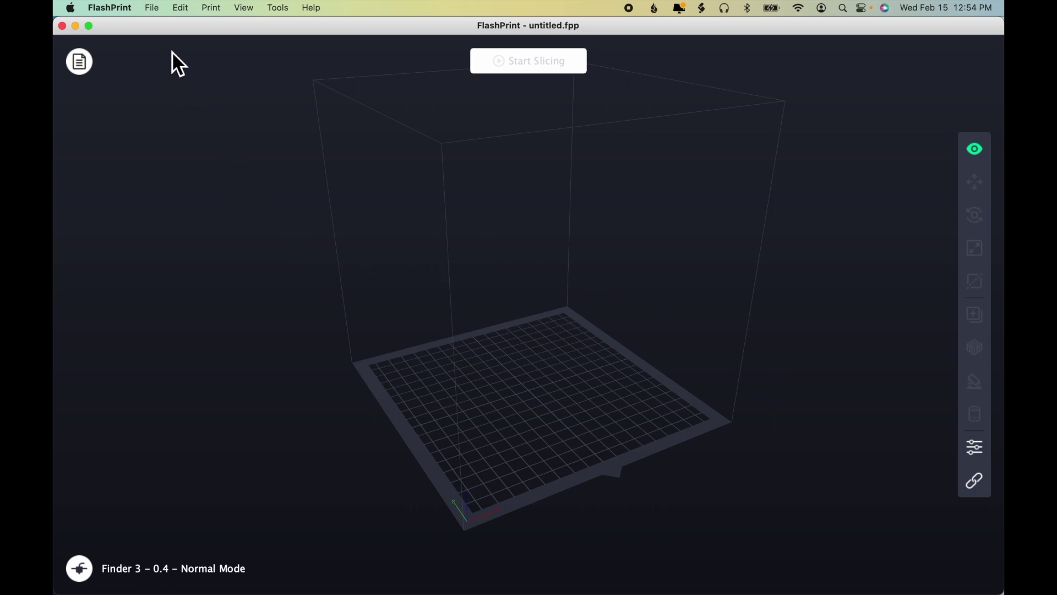
Load the bundled example model 20mm_Box.stl onto the build plate.
click(152, 8)
mouse_move(174, 87)
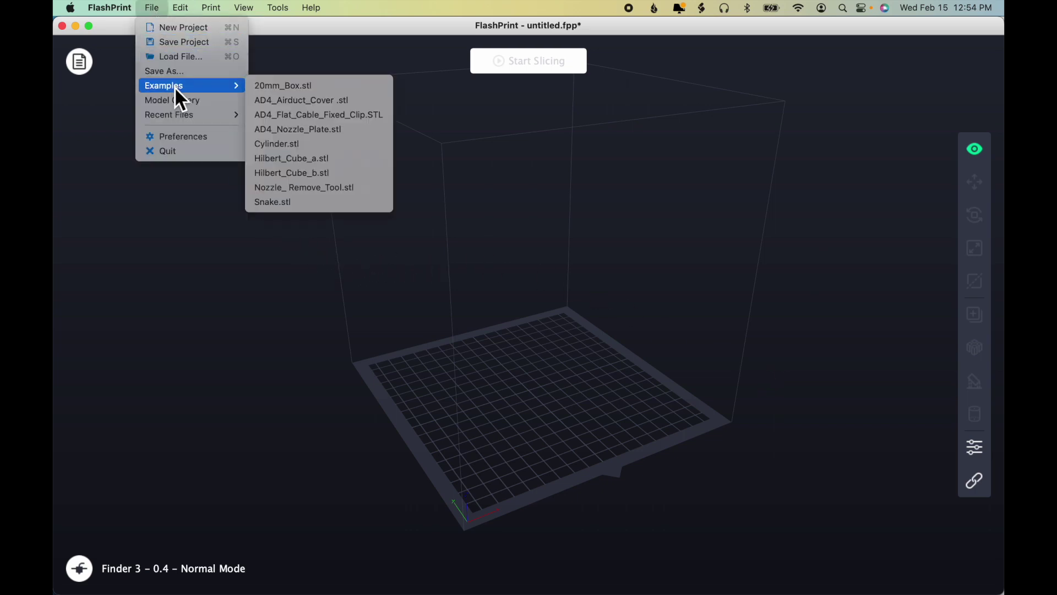
click(263, 90)
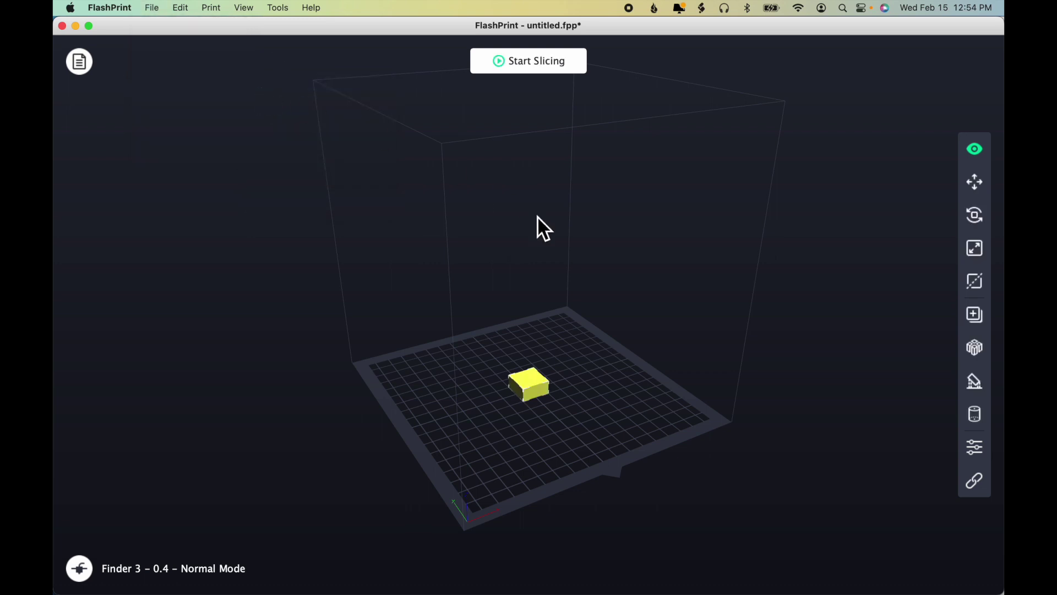
Scale the box uniformly to 10 mm in X, and turn off uniform scaling.
drag(532, 382, 550, 327)
scroll(550, 327, up, 10)
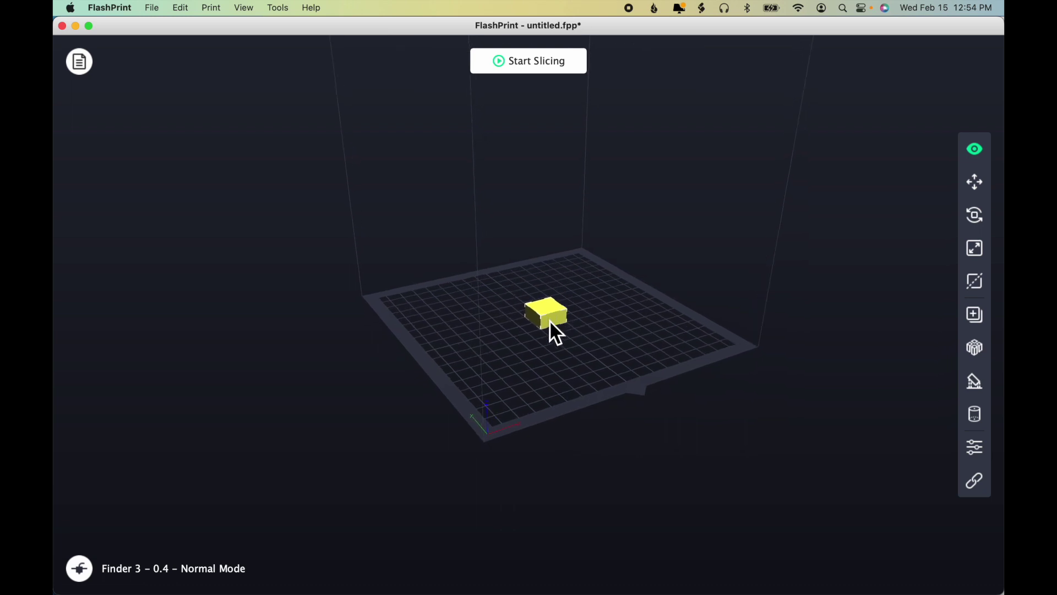
scroll(550, 323, up, 3)
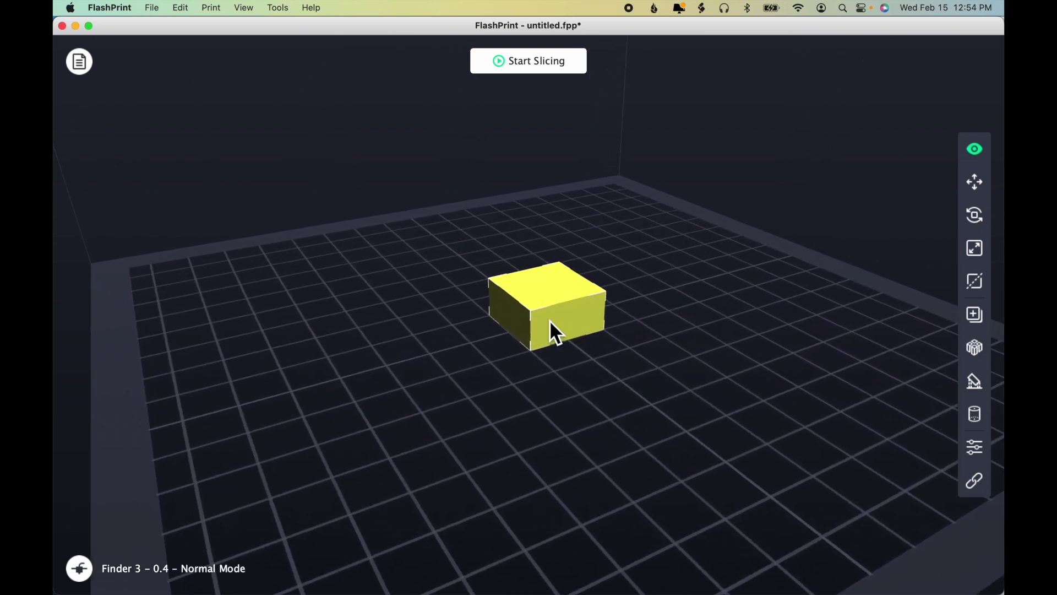
click(980, 252)
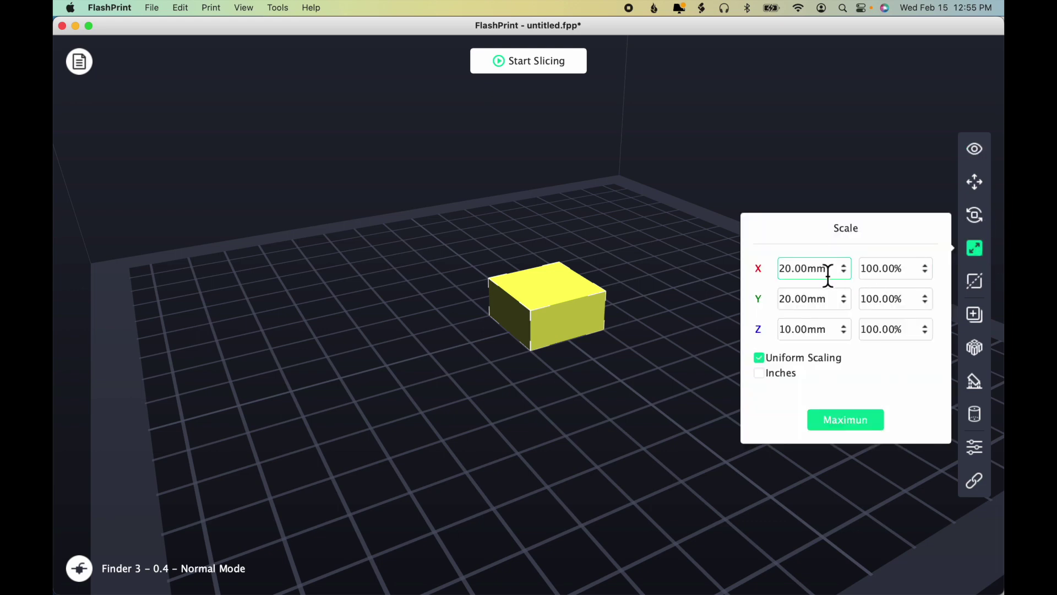
double_click(784, 268)
text(10.)
key(Return)
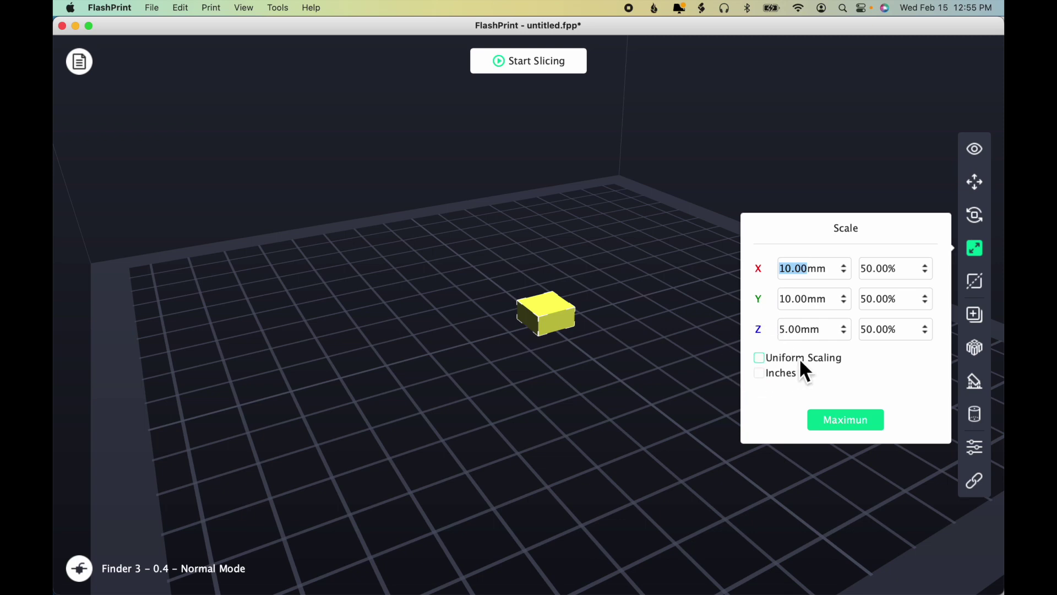
Set only the box's Z height to 0.60 mm and close the scale settings.
drag(802, 331, 778, 333)
key(BackSpace)
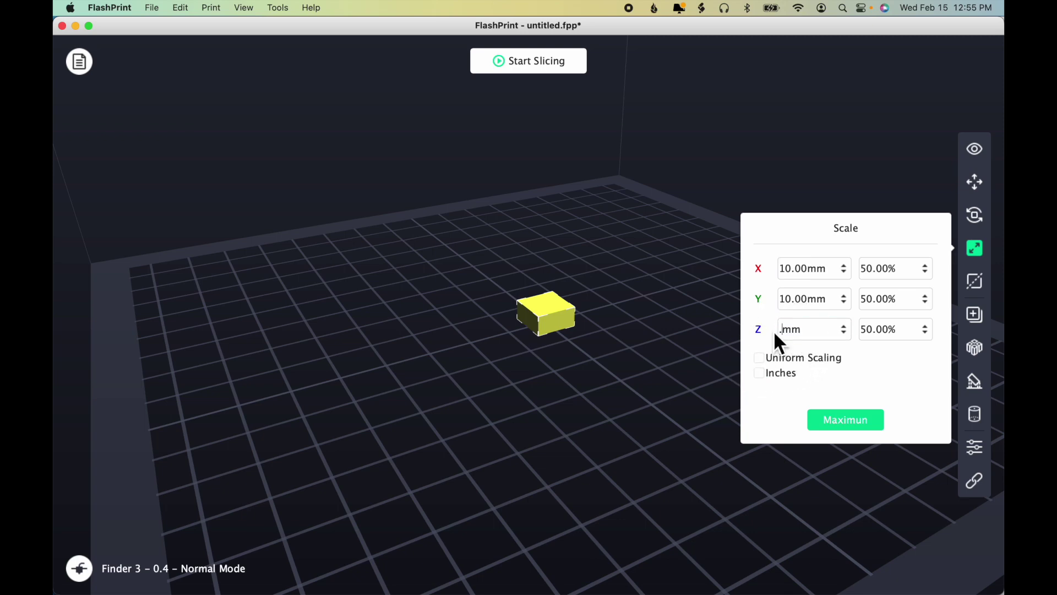
key(Return)
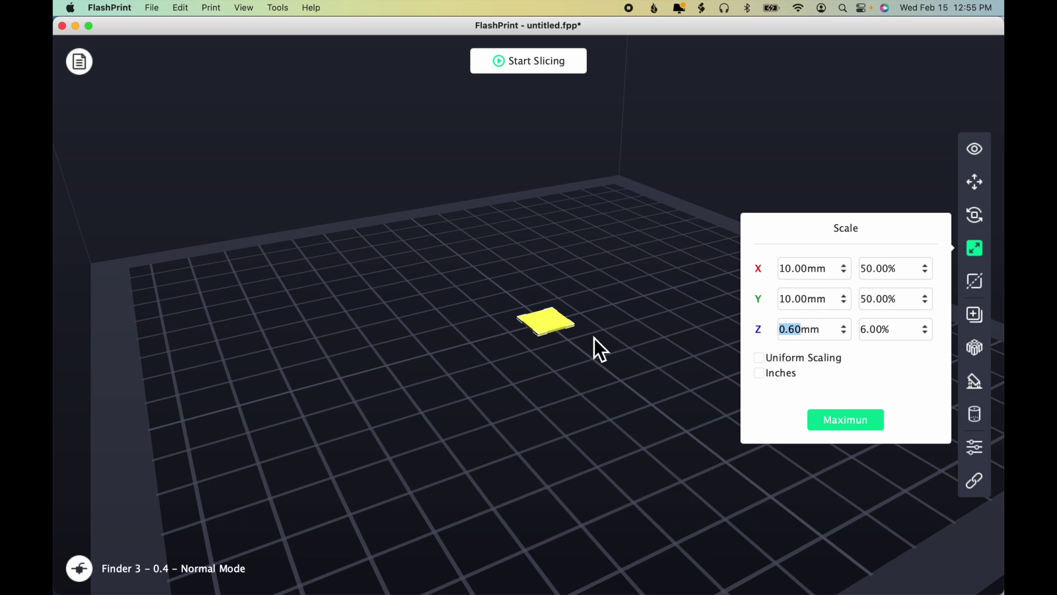
click(982, 254)
Open the slicing settings and set the general layer height to 0.30 mm.
click(544, 61)
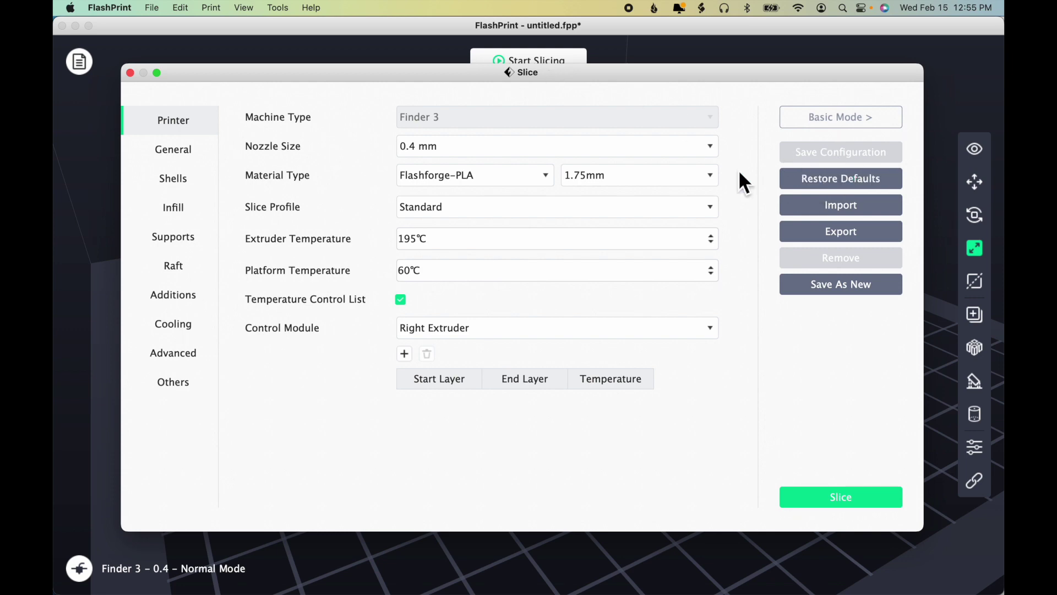
click(186, 158)
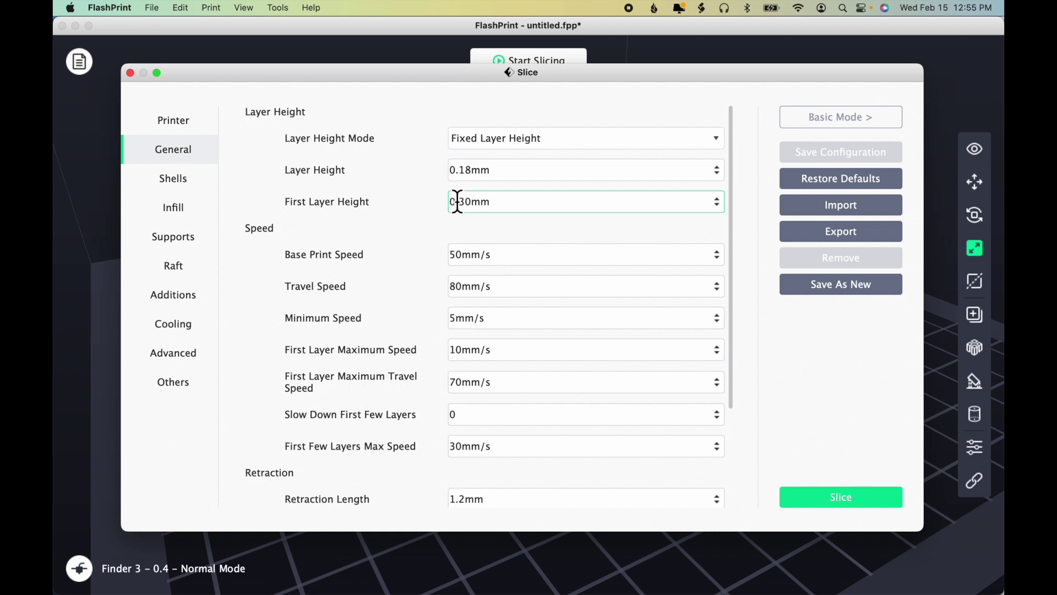
click(472, 170)
drag(473, 176, 460, 171)
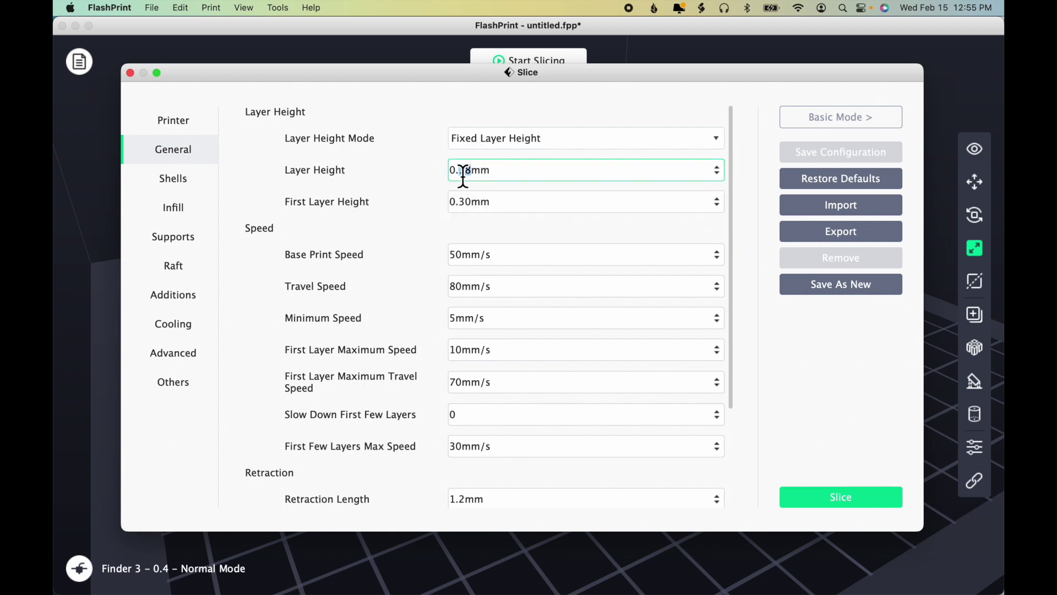
text(30)
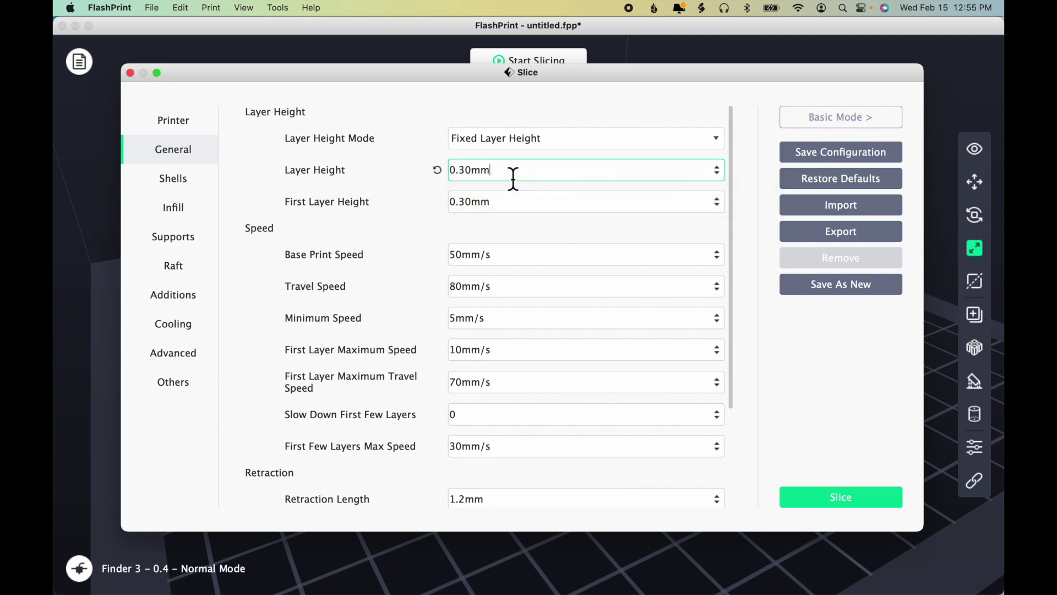
key(Tab)
Check the shell and infill settings, and disable the raft.
click(189, 185)
click(529, 137)
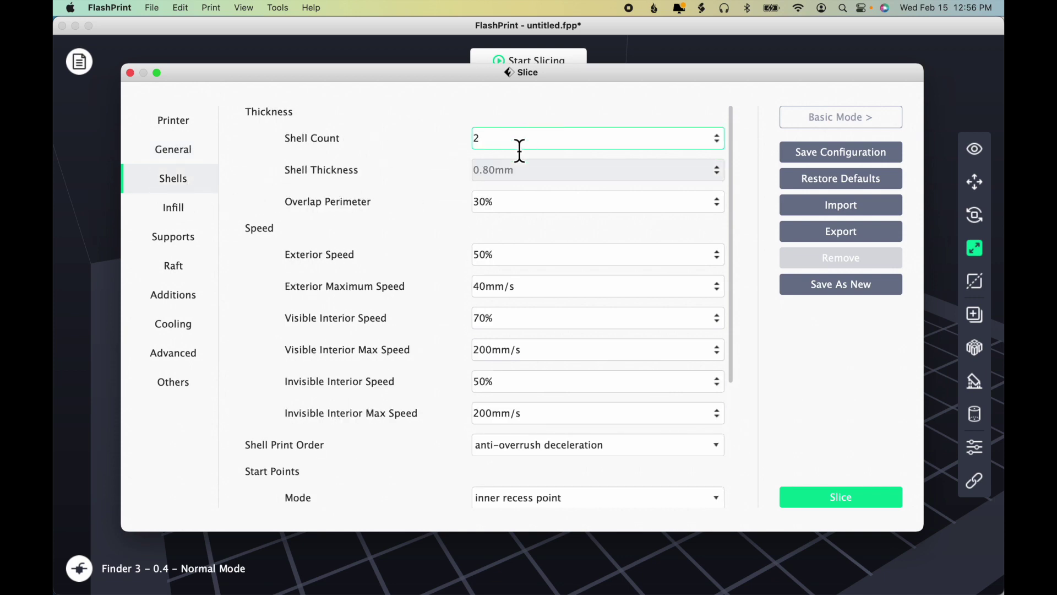
click(190, 213)
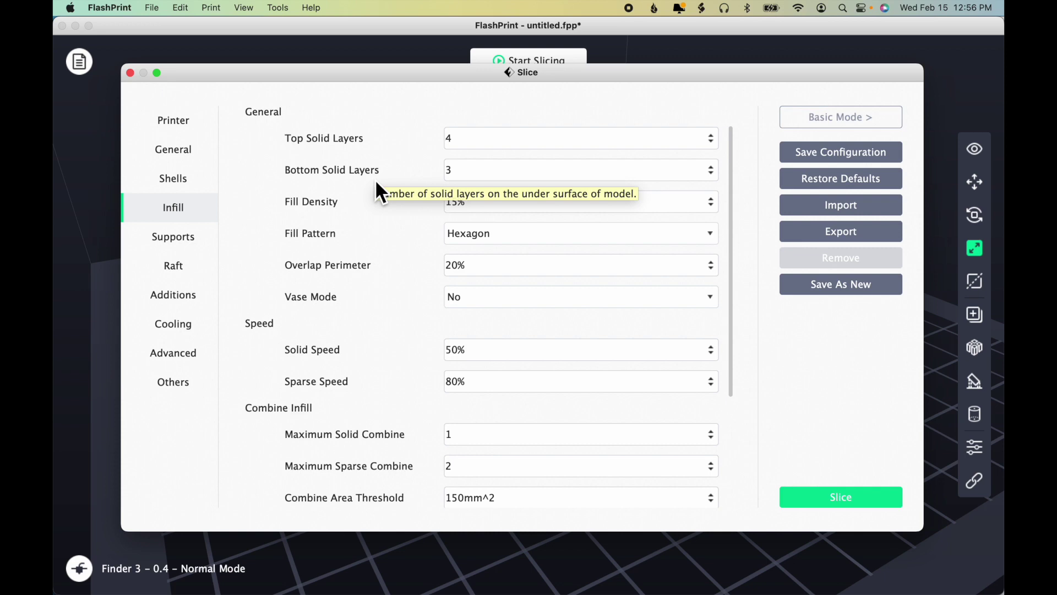
click(192, 269)
click(487, 142)
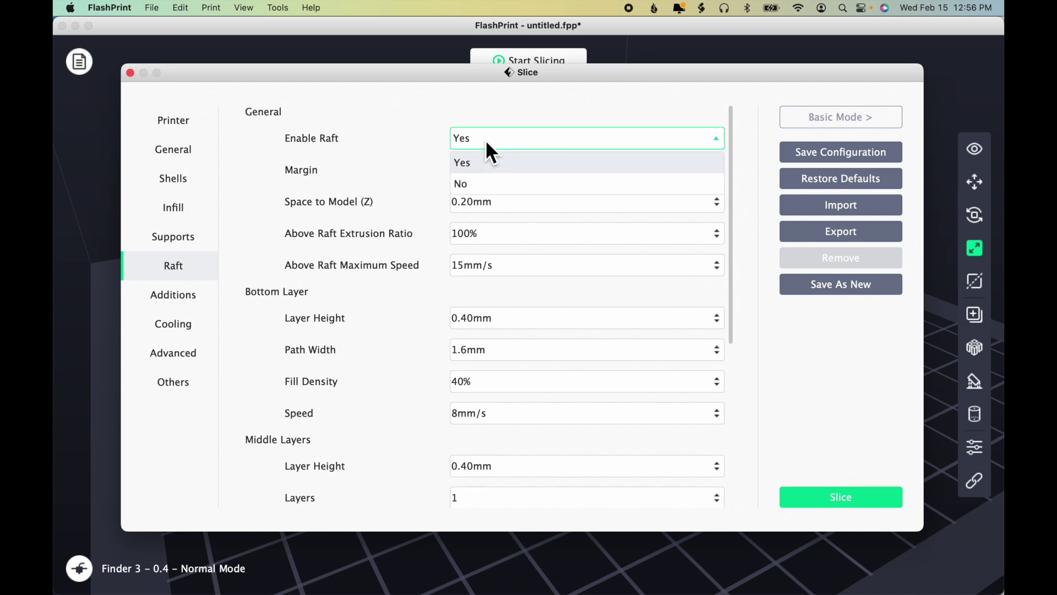
click(488, 186)
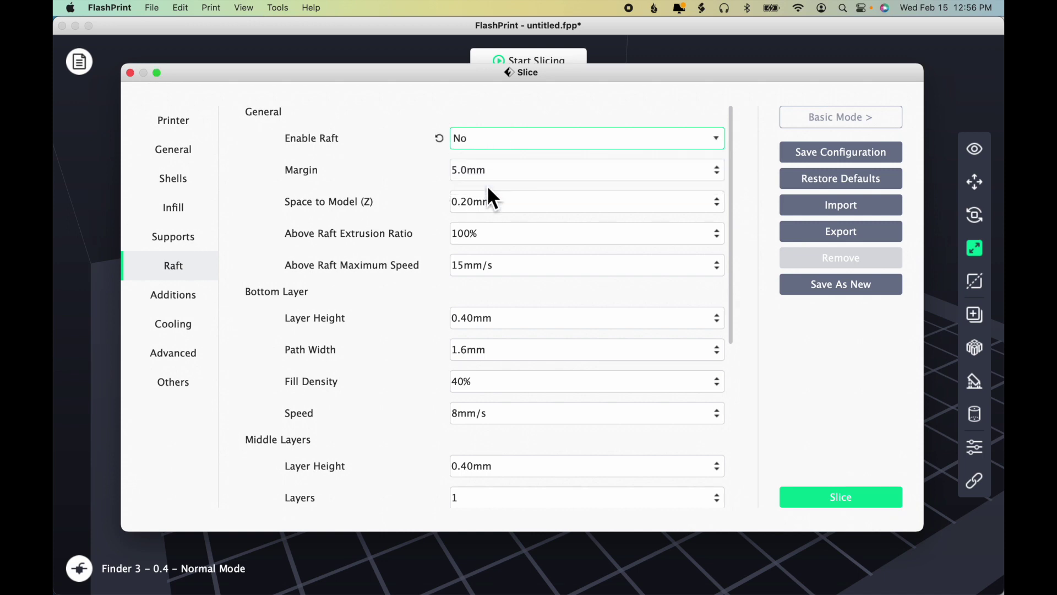
Check the additions settings, slice the box, and show the slice preview.
click(202, 296)
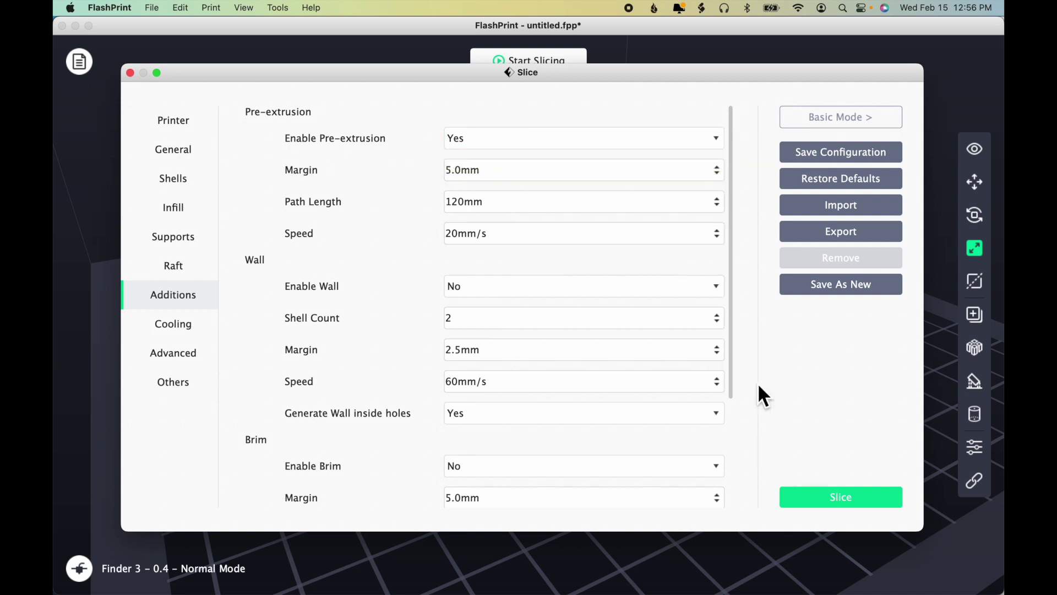
click(810, 499)
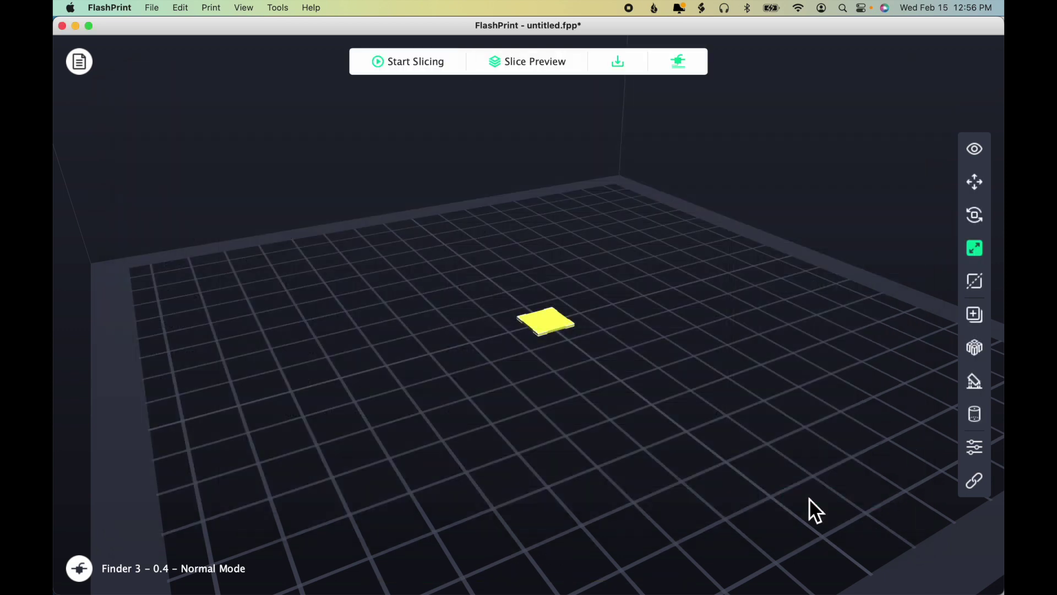
click(540, 67)
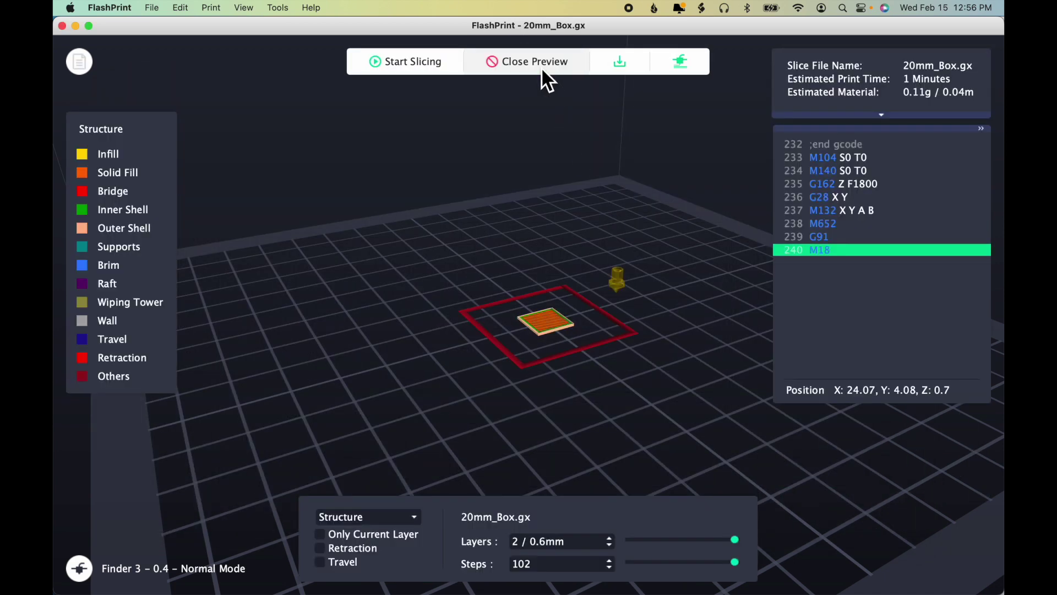
Inspect the sliced box up close and lower the preview to layer 1.
scroll(645, 325, up, 5)
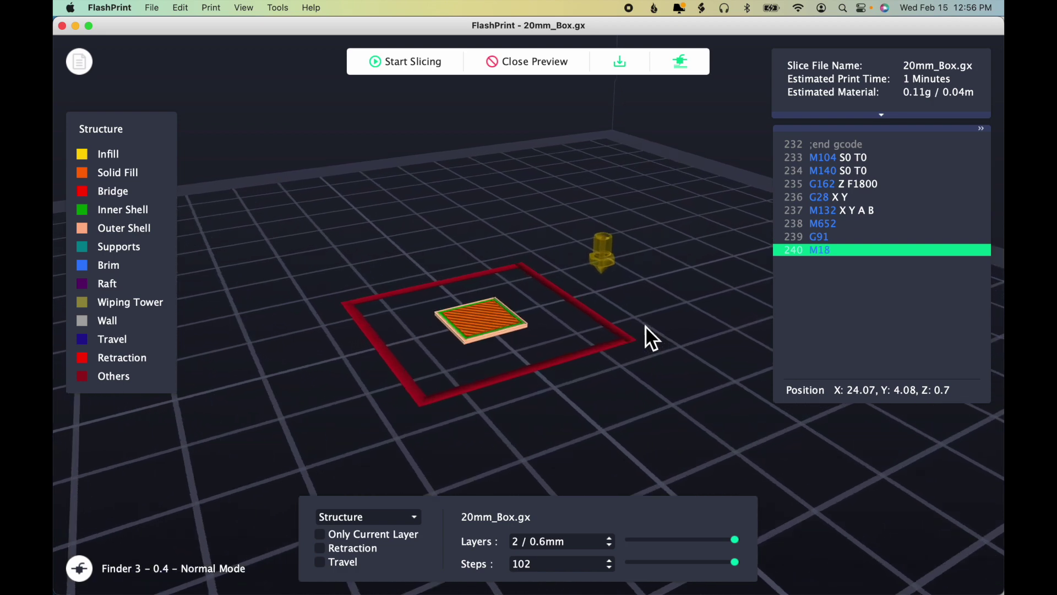
drag(645, 326, 672, 323)
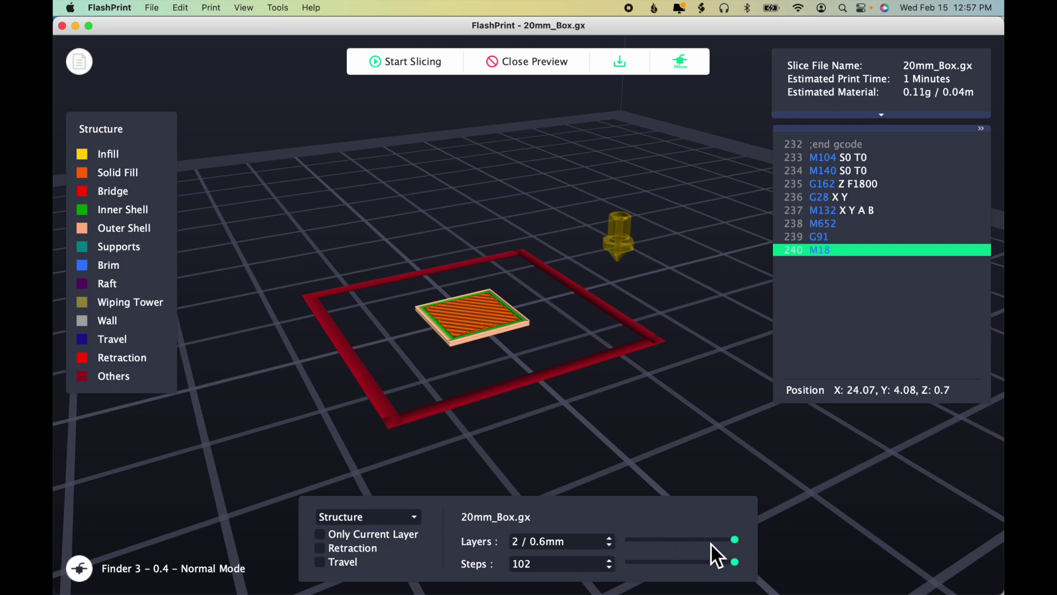
click(612, 549)
click(613, 547)
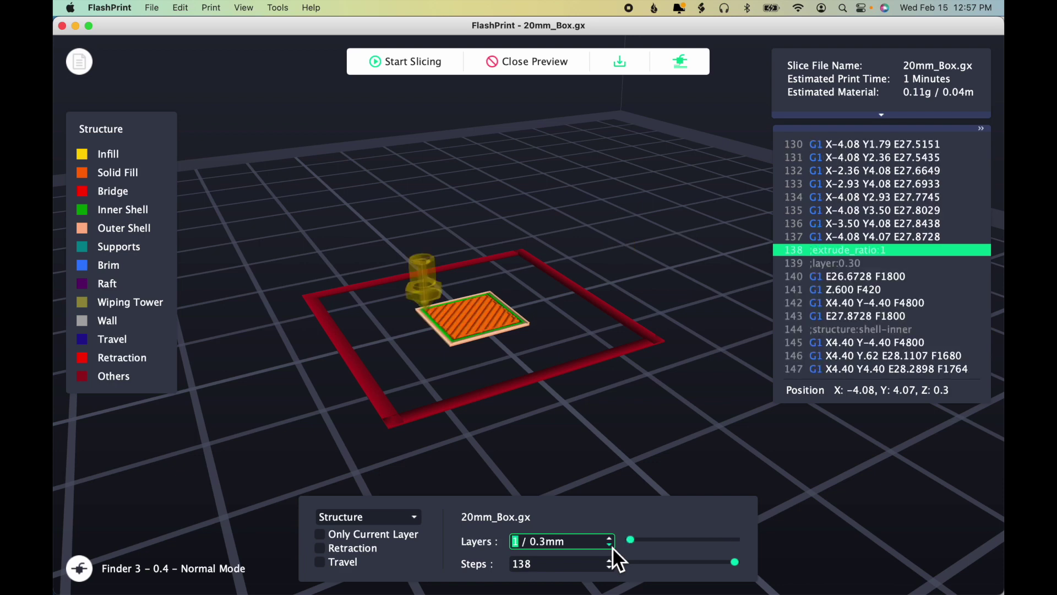
Step backward through layer 1's toolpath to examine the print order, and rewind the preview to step 0.
click(613, 564)
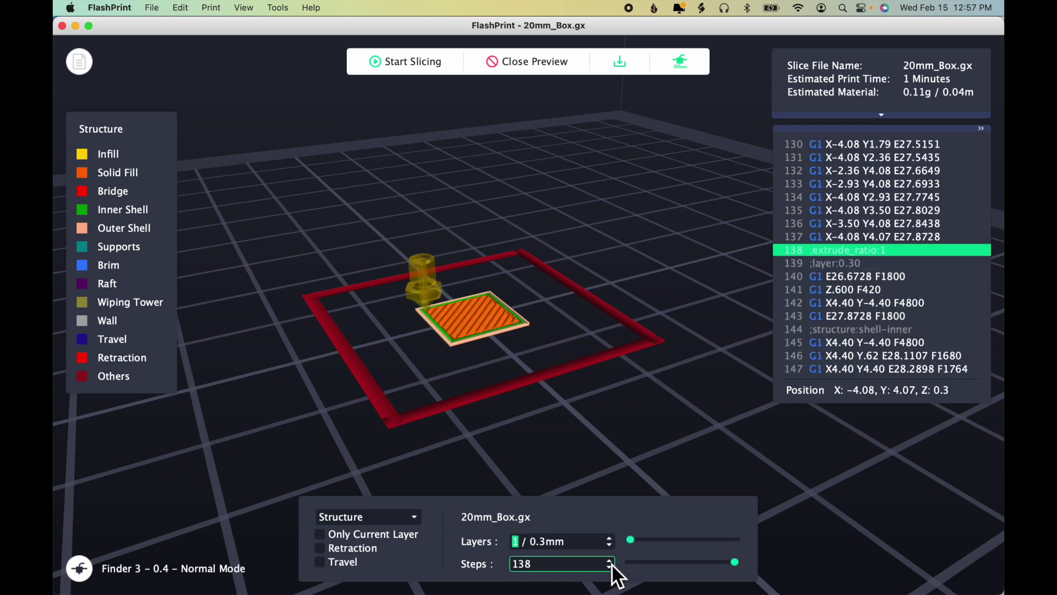
click(613, 565)
key(Down)
key(Down)
key(Down)
key(Down)
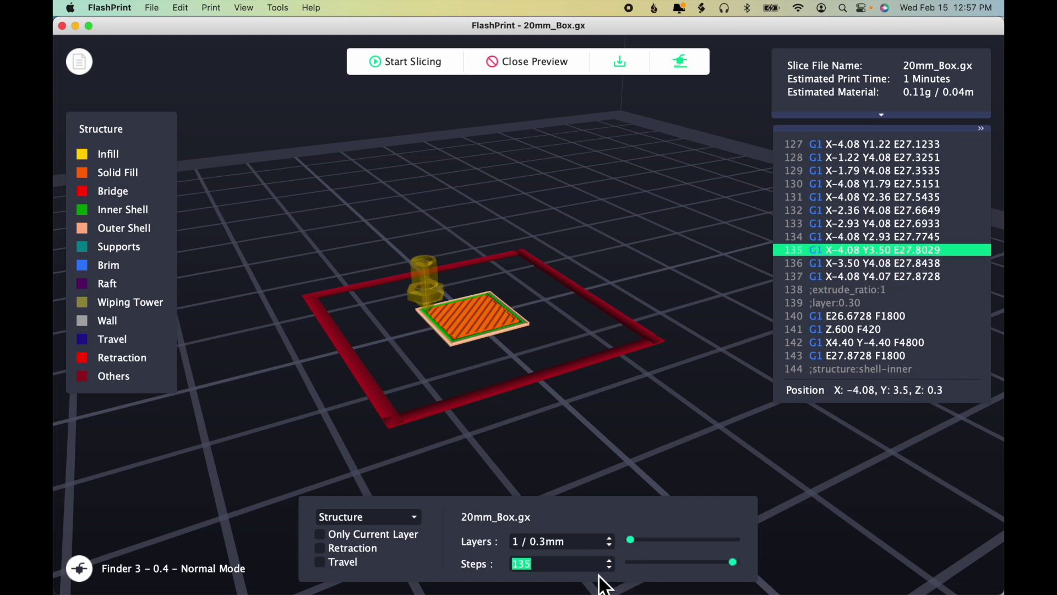
key(Down)
key(Down)
key(Down)
key(Down)
key(Down)
key(Down)
key(Down)
key(Down)
key(Down)
key(Down)
key(Down)
key(Down)
key(Down)
key(Down)
key(Down)
key(Down)
key(Down)
key(Down)
key(Down)
key(Down)
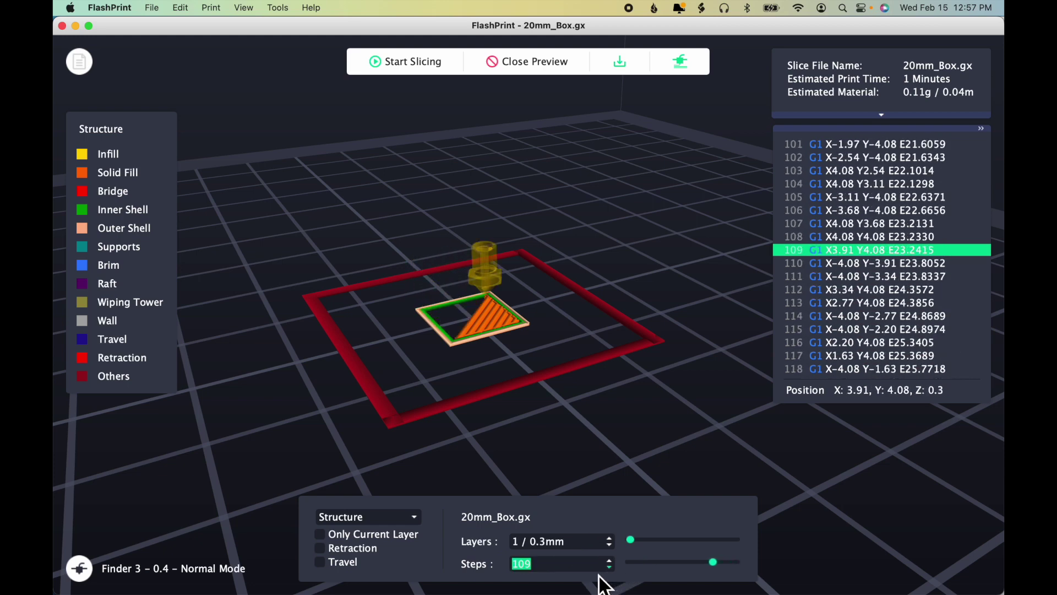
drag(716, 565, 612, 567)
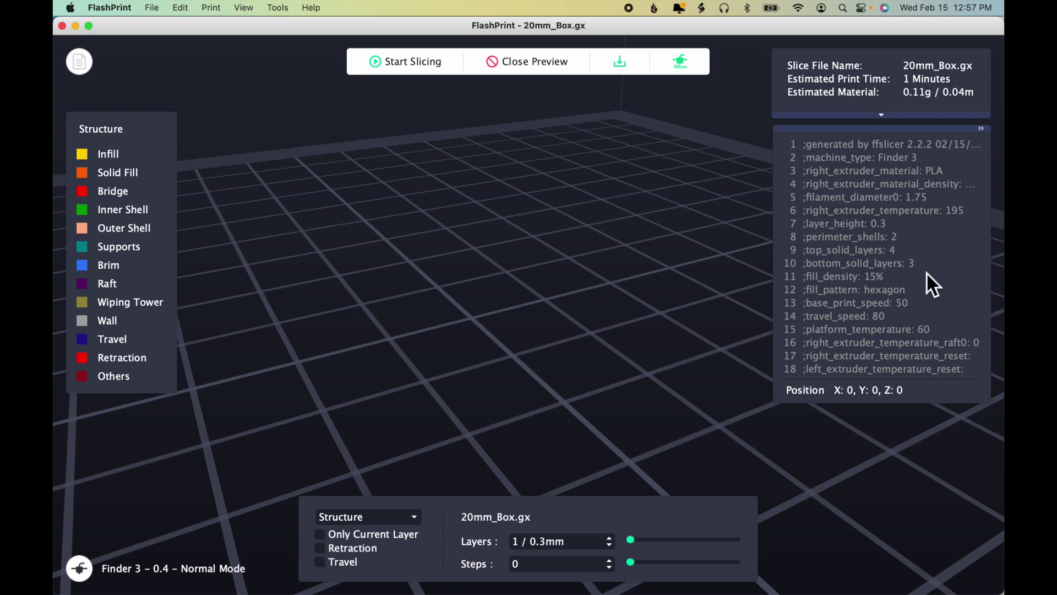
Hide the G-code listing to look over the detailed slice parameters, and bring the listing back.
click(985, 130)
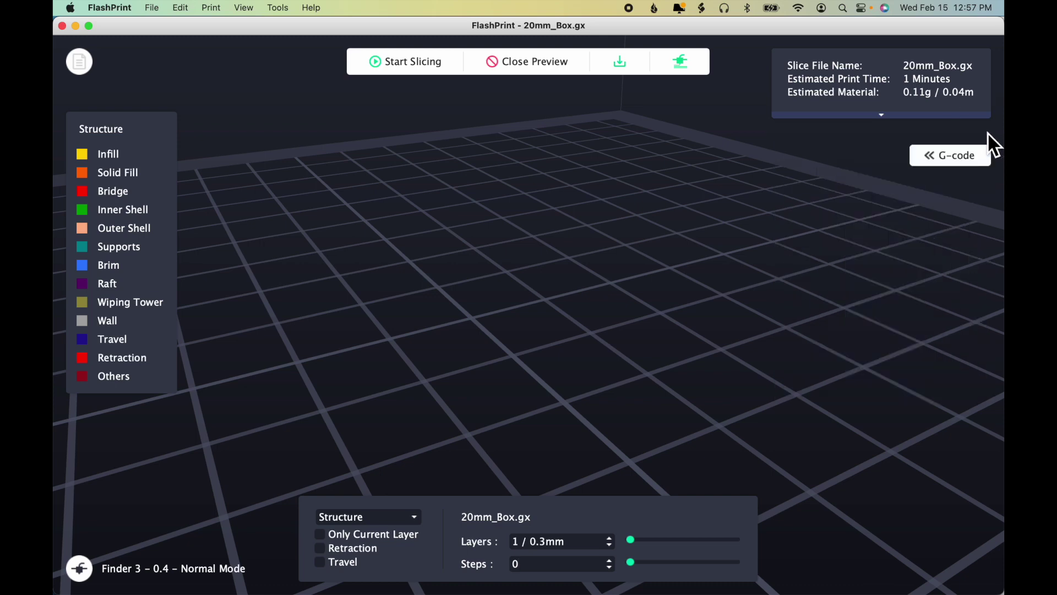
click(969, 156)
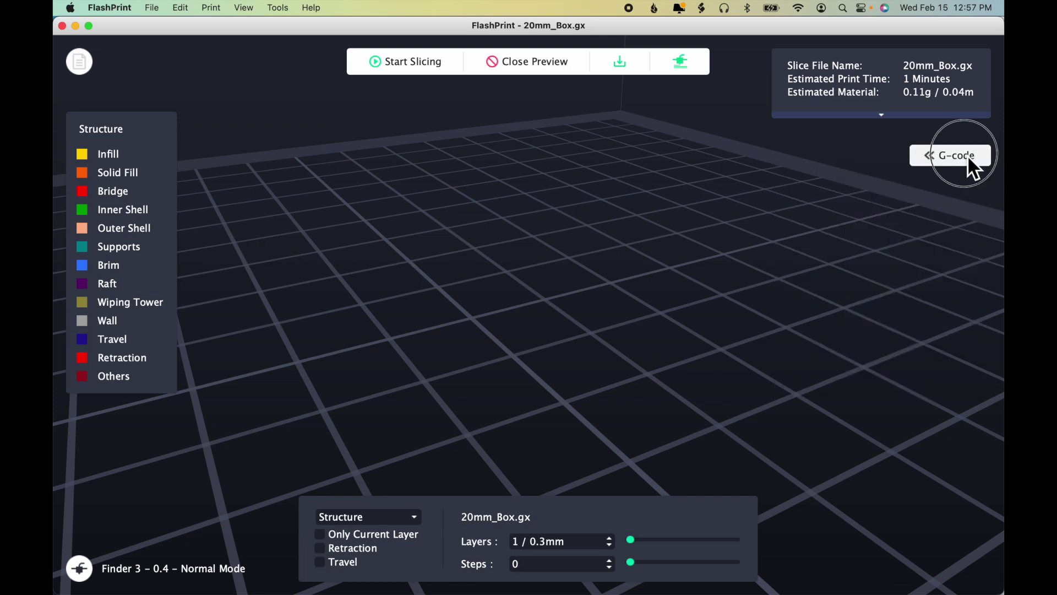
click(886, 119)
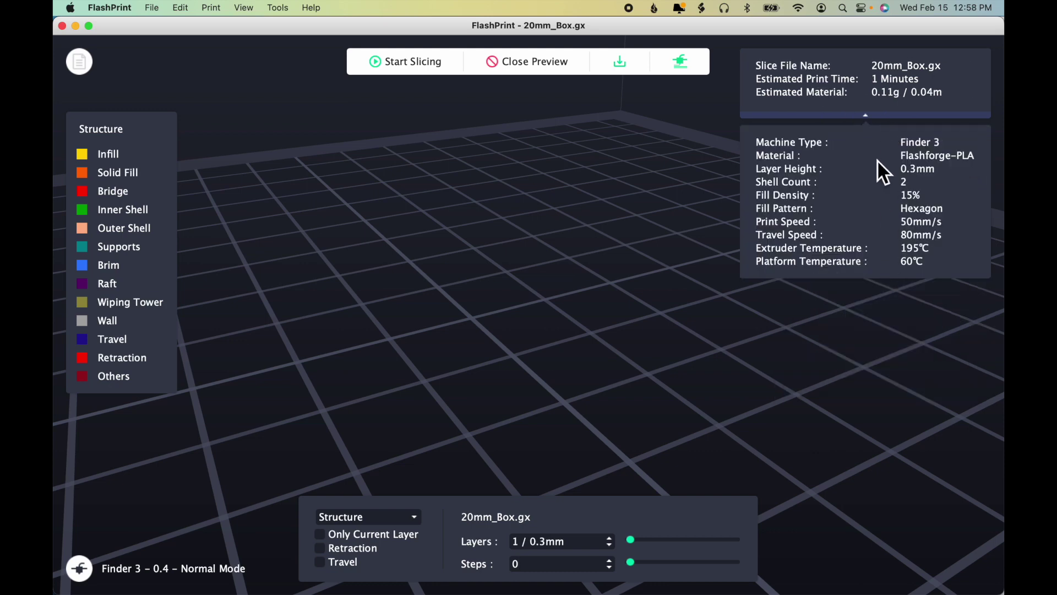
click(870, 118)
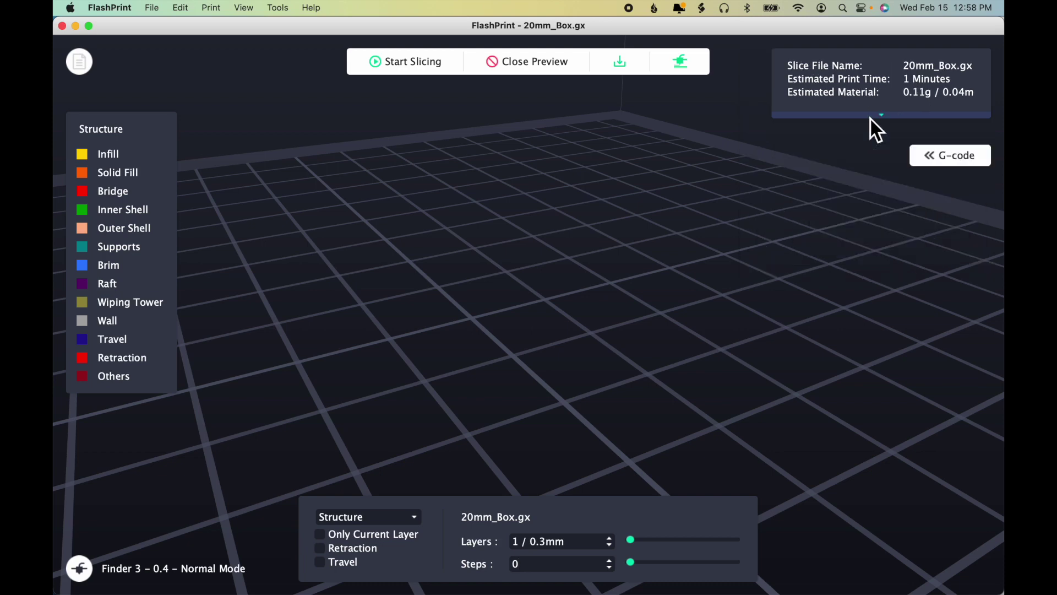
click(967, 160)
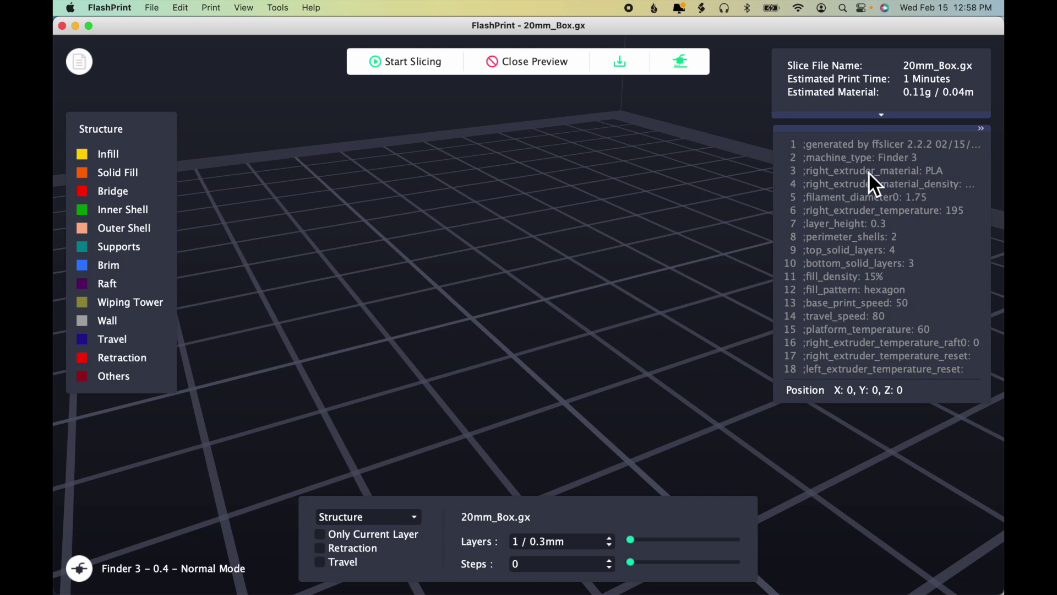
Step forward through the G-code header comments from line 1 to the layer height on line 7.
key(Up)
key(Up)
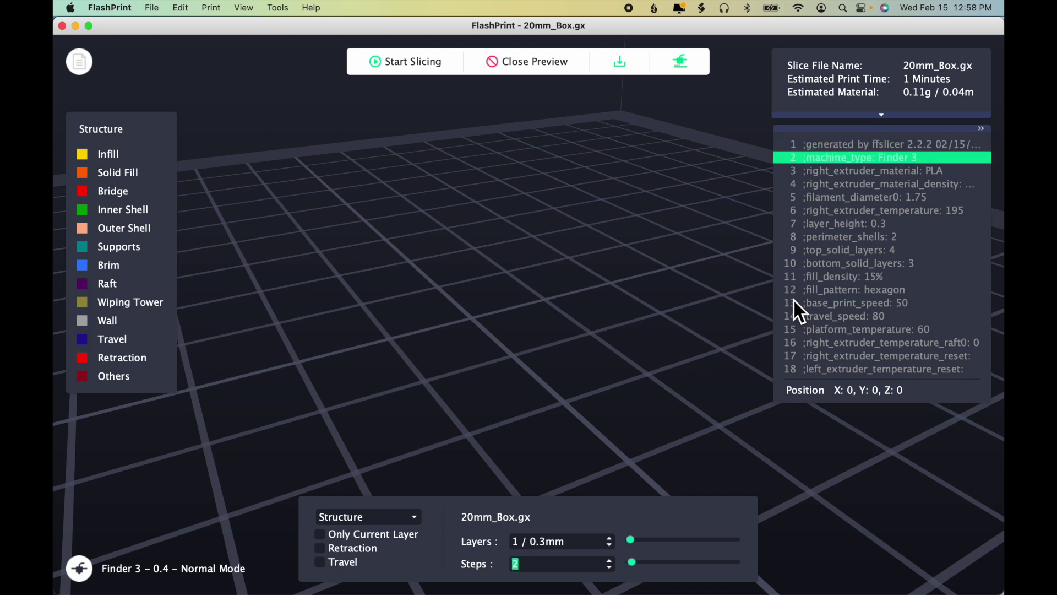
key(Up)
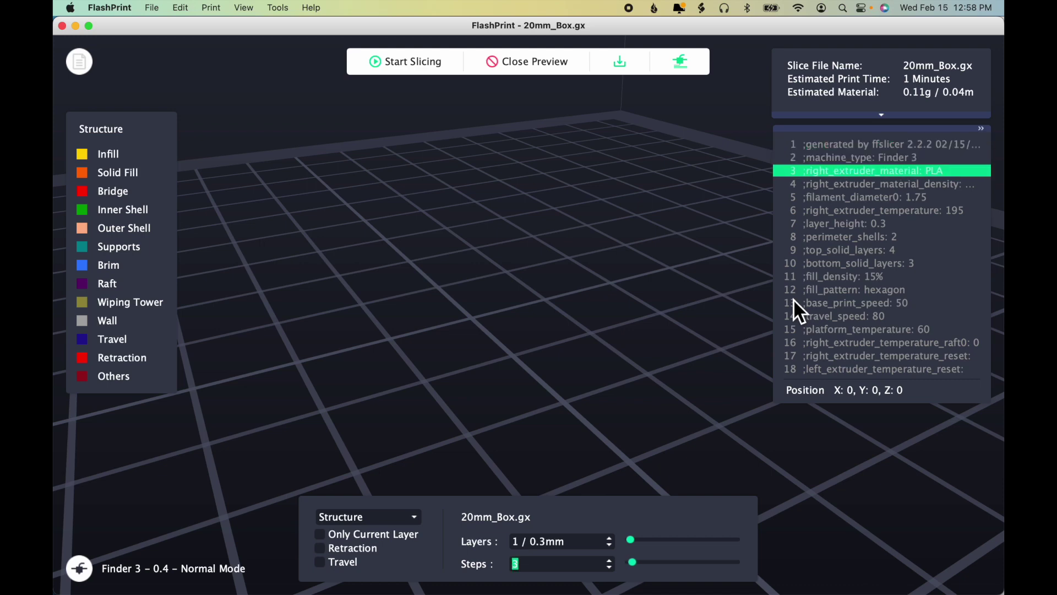
key(Up)
key(Up)
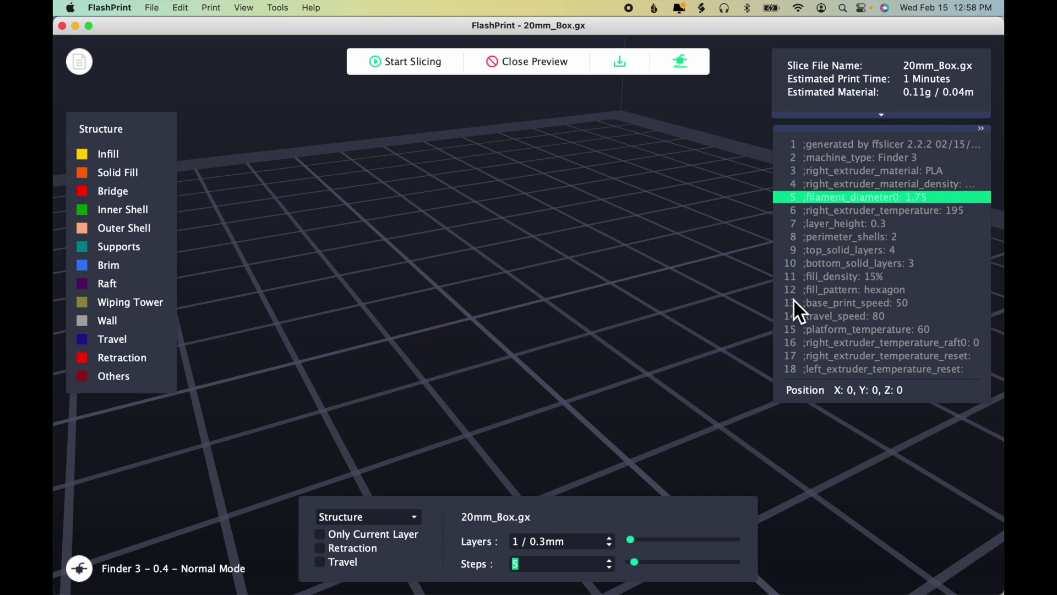
key(Up)
key(Up)
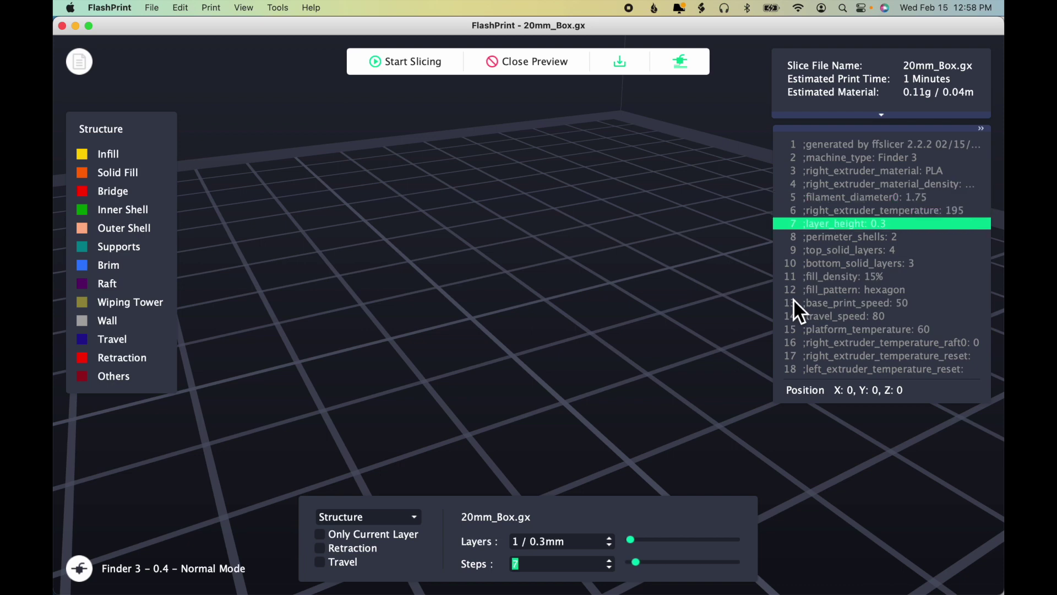
Advance through the remaining header comments, covering shells, infill, speeds and temperatures, to the start-gcode marker on line 19.
key(Up)
key(Up)
key(Up)
key(Up)
key(Up)
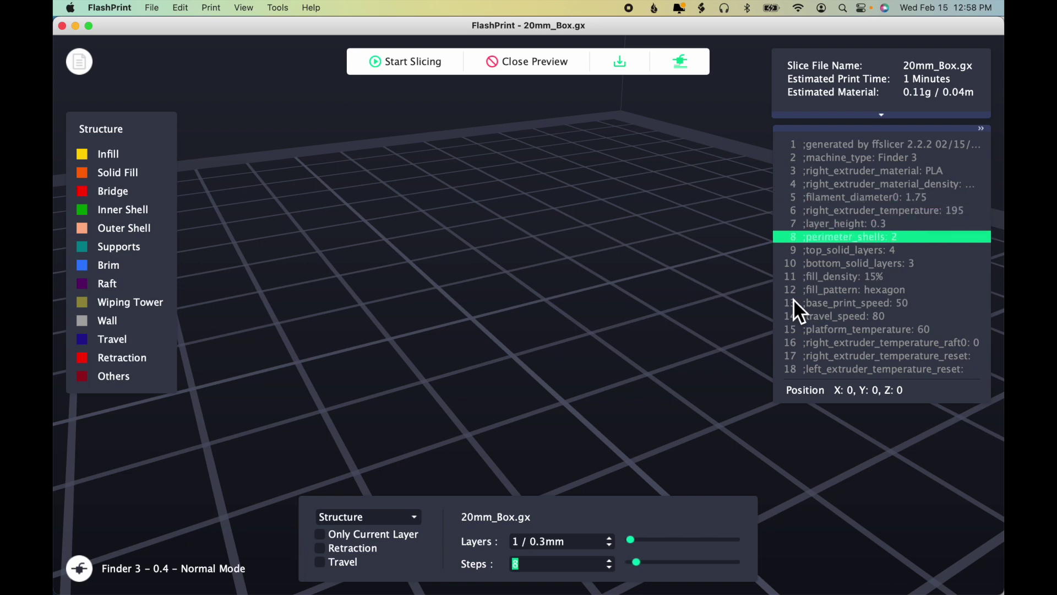
key(Up)
key(Up)
key(Up)
key(Up)
key(Up)
key(Up)
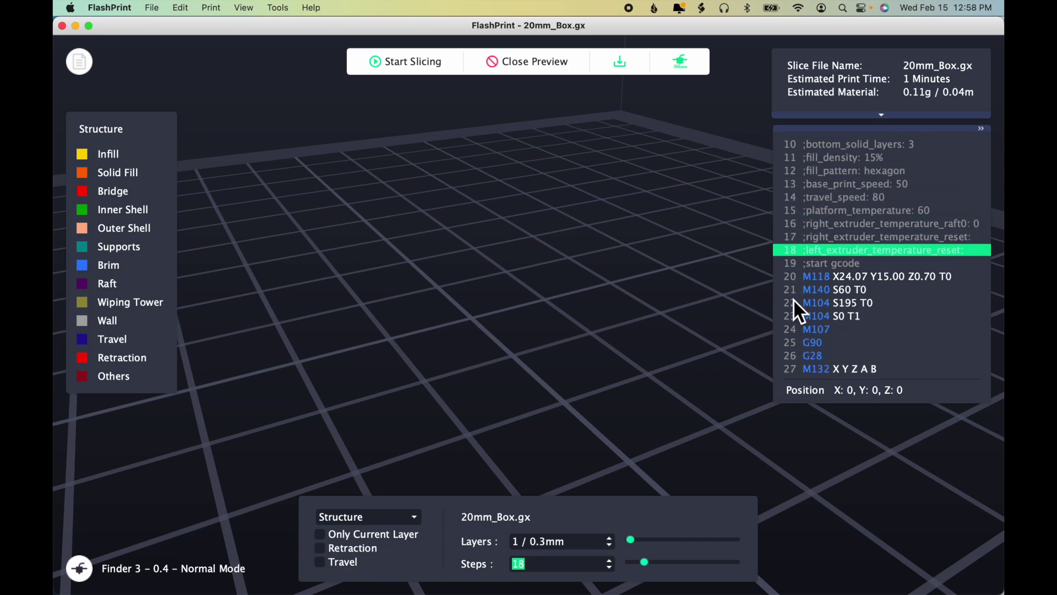
key(Up)
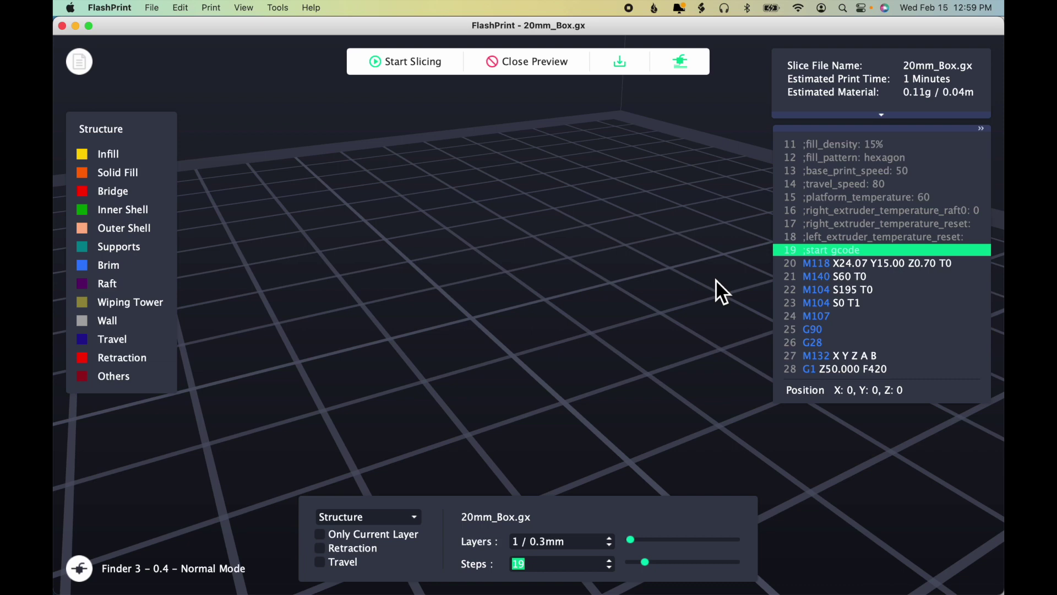
Examine the M118, M140, M104 and M107 startup commands one at a time on lines 20 to 24.
key(Up)
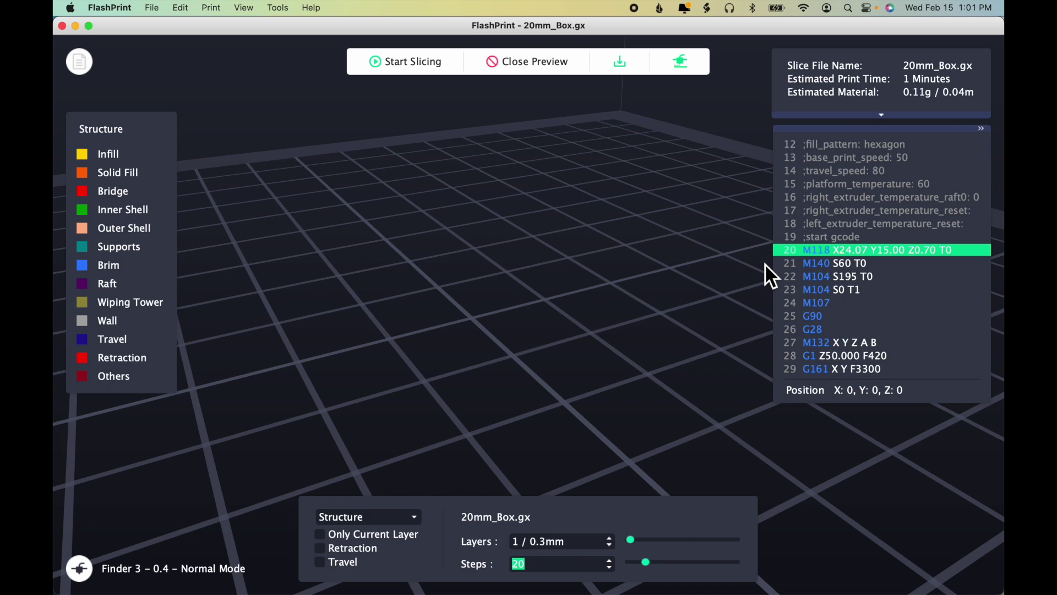
key(Up)
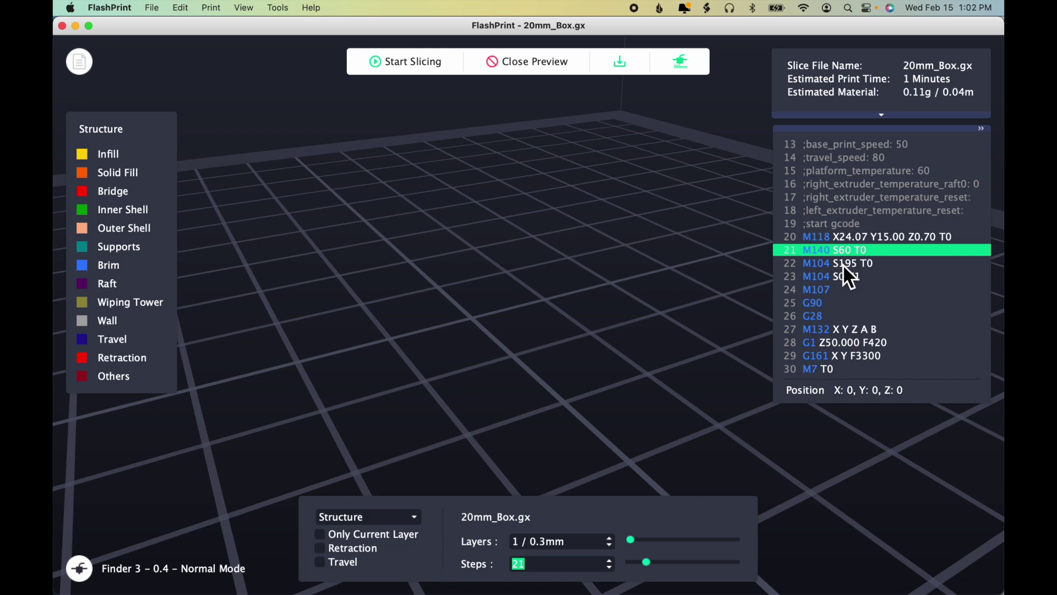
key(Up)
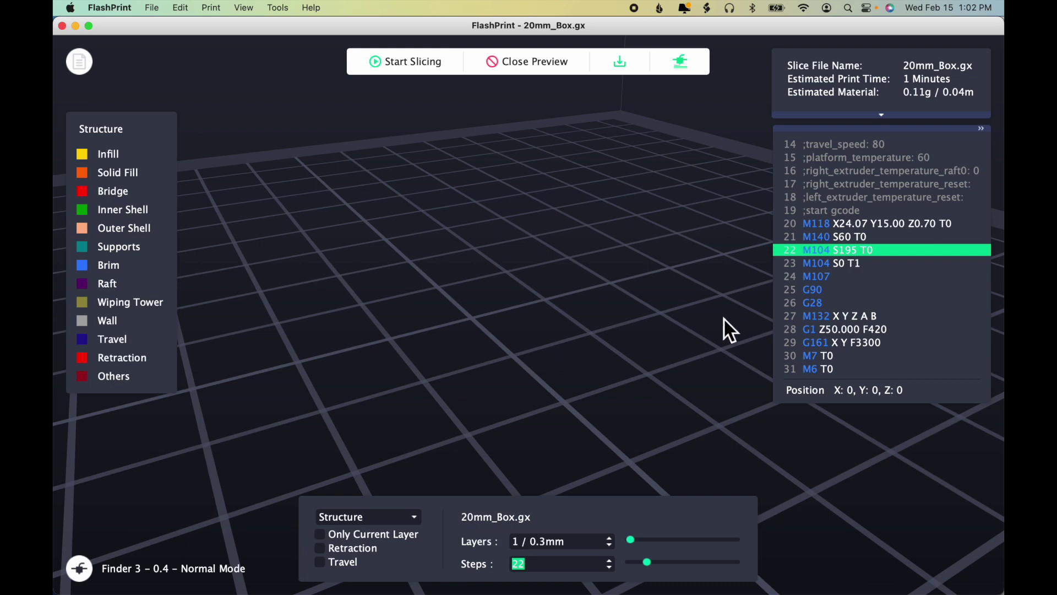
key(Up)
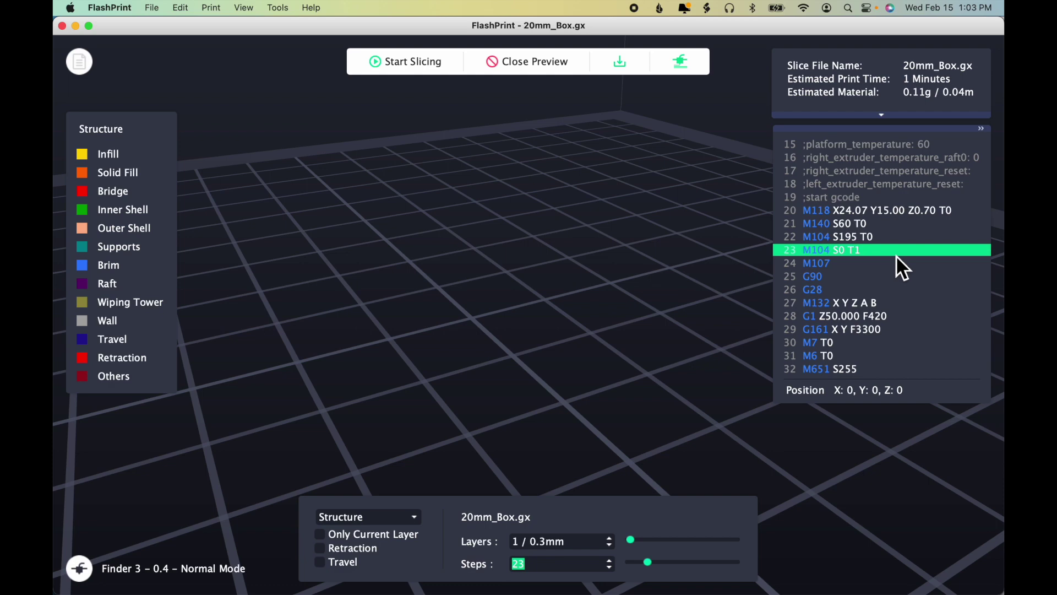
key(Up)
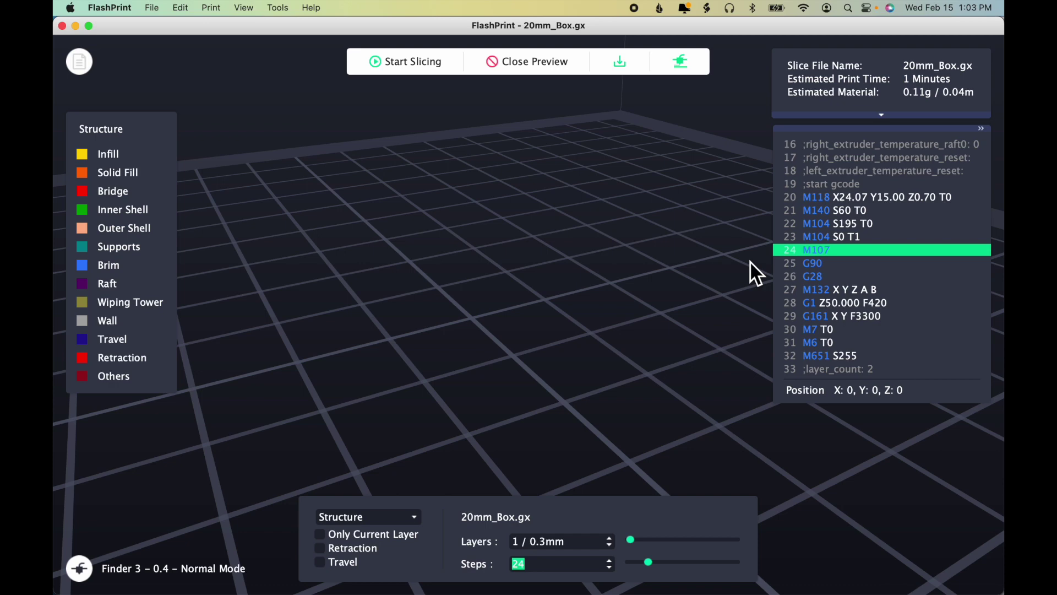
Step through the positioning, homing and tool setup commands from G90 on line 25 to the preExtrude comment on line 36.
key(Up)
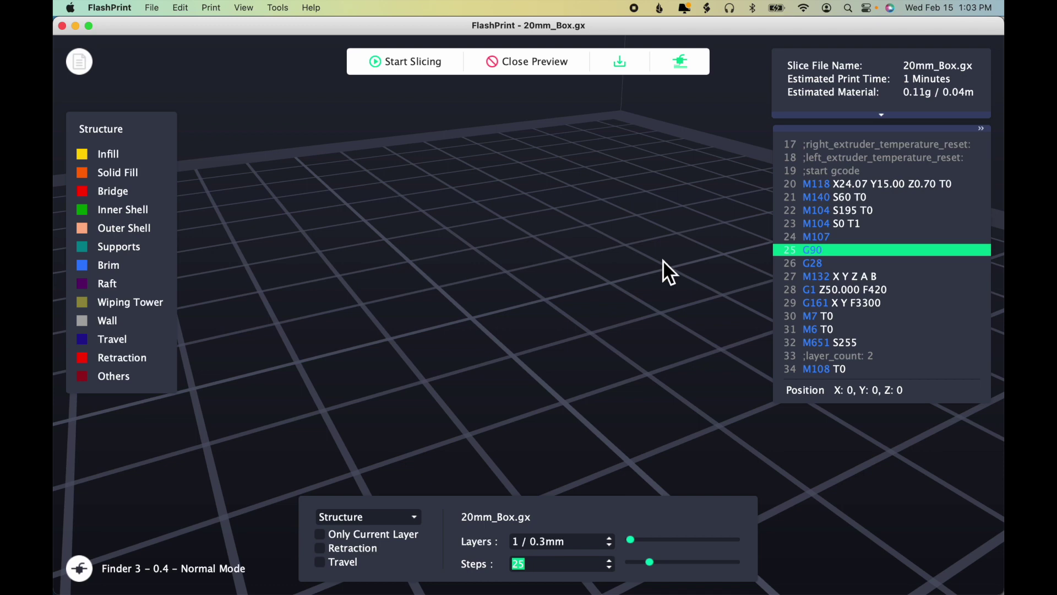
key(Up)
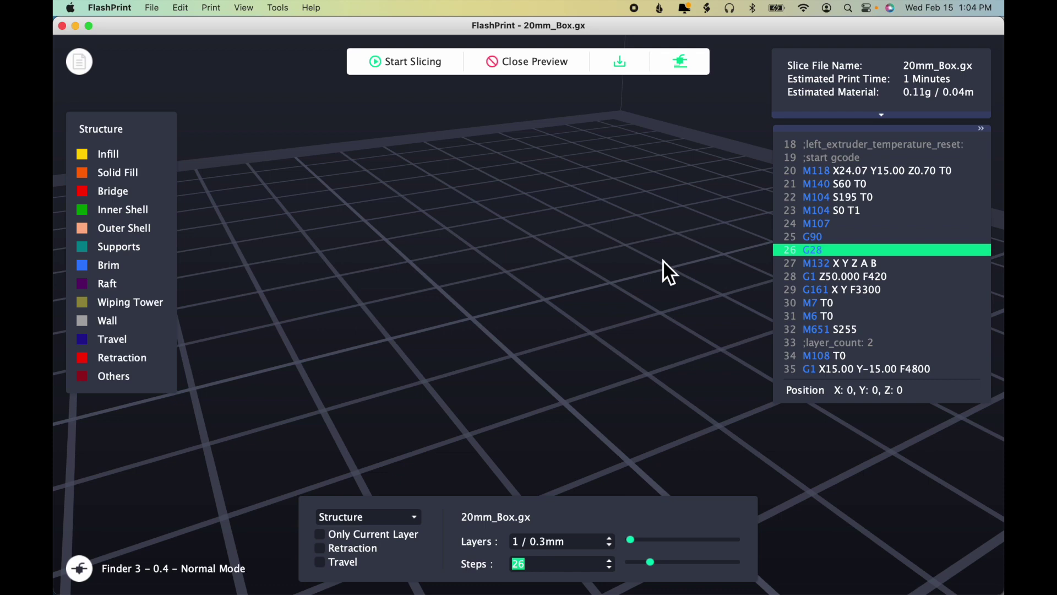
key(Up)
key(Up)
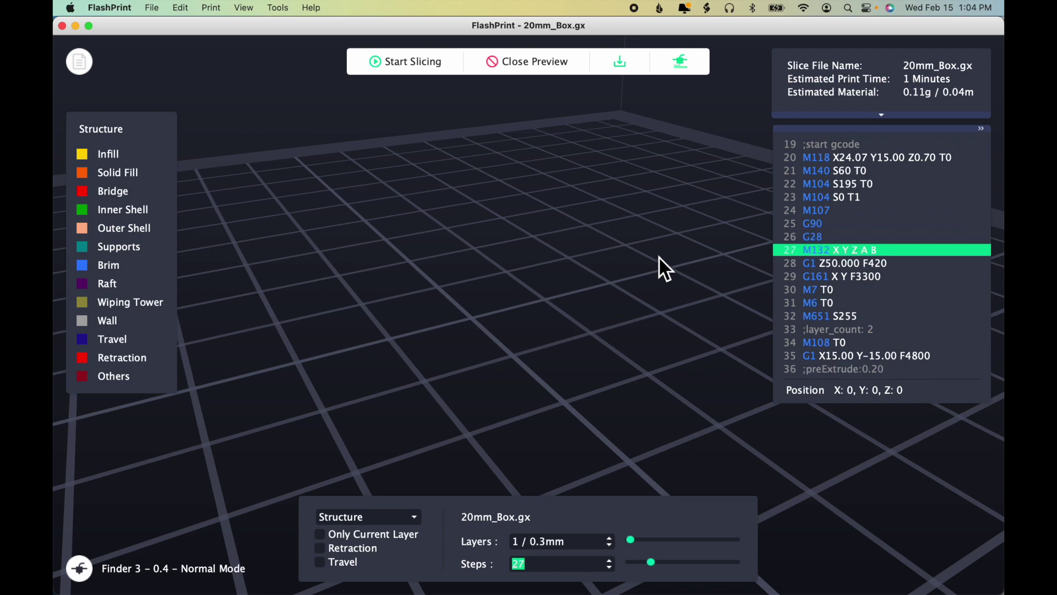
key(Up)
key(Up)
key(Up)
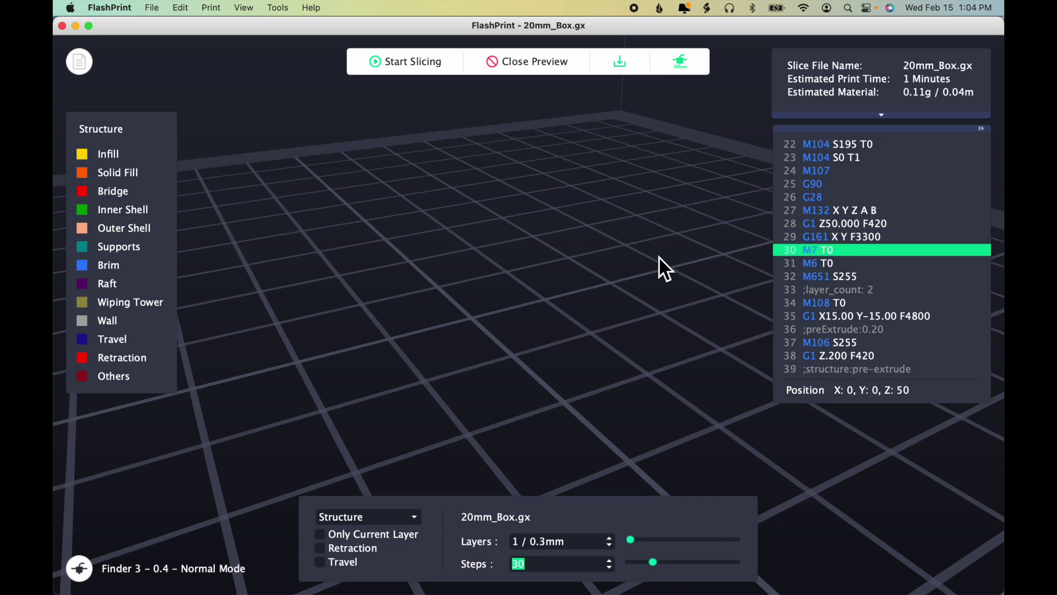
key(Up)
key(Up)
key(Up)
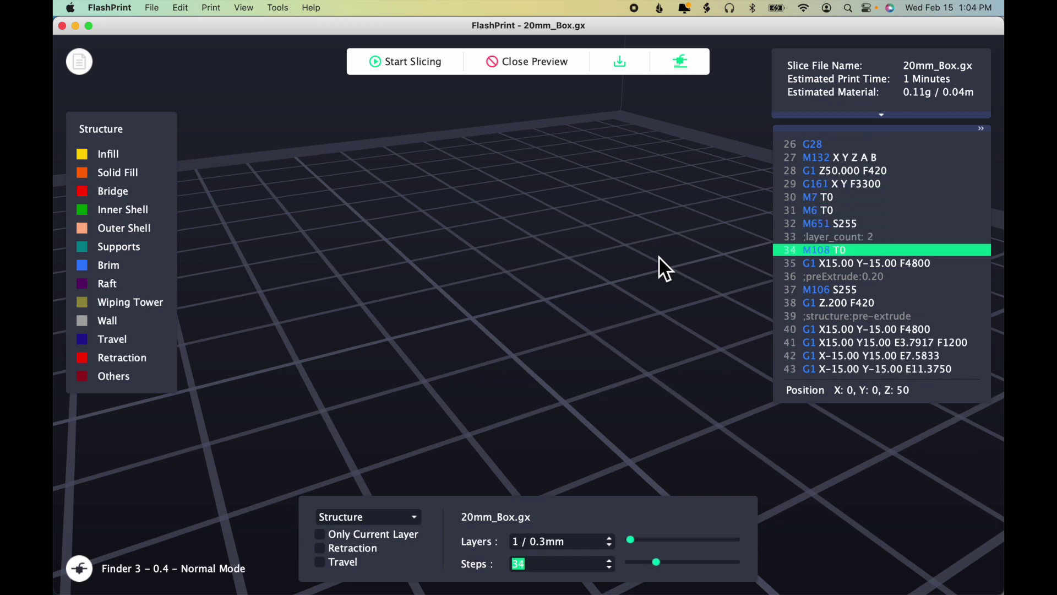
key(Up)
key(Up)
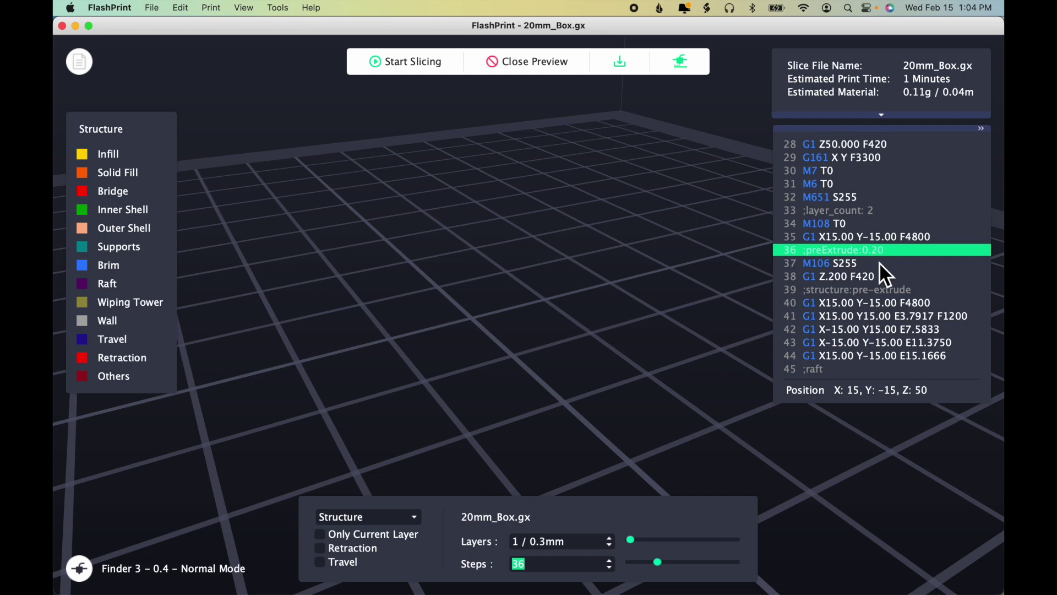
Play the pre-extrude moves step by step around the full square outline and advance to the layer comment on line 46.
key(Up)
key(Up)
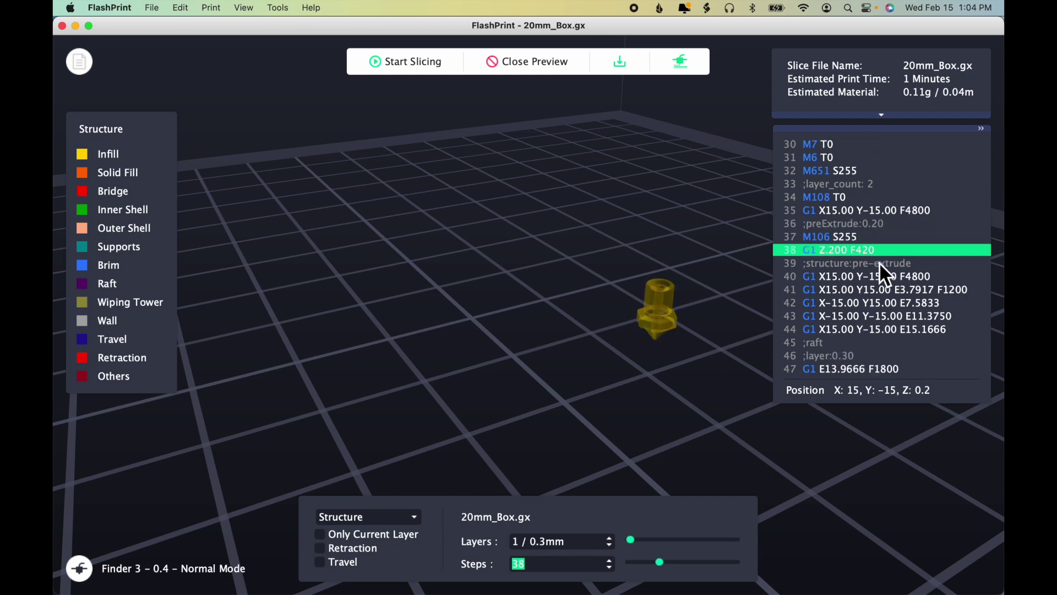
key(Up)
key(Up)
key(Up)
key(Up)
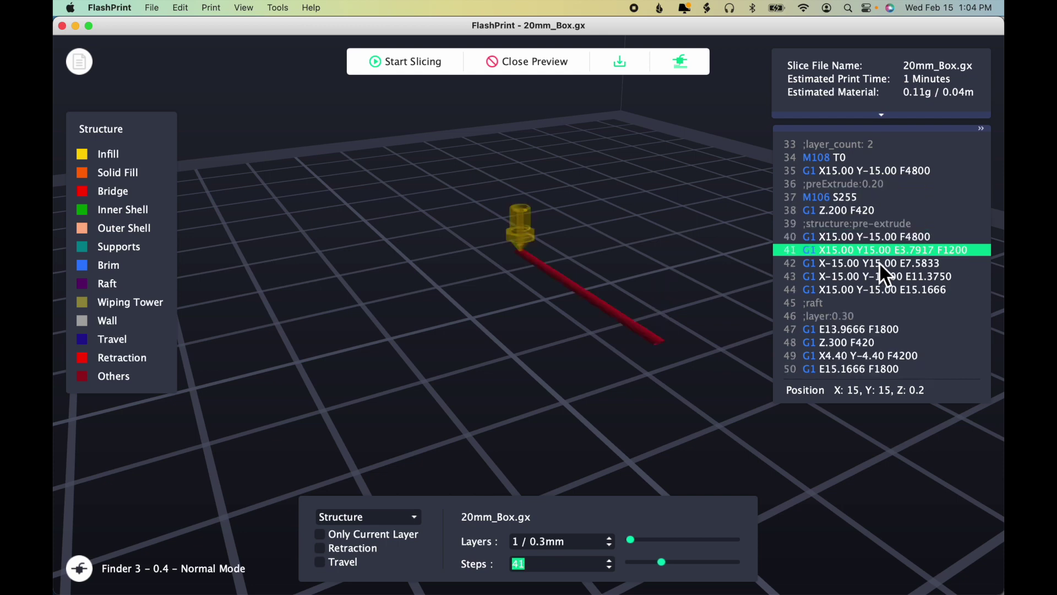
key(Up)
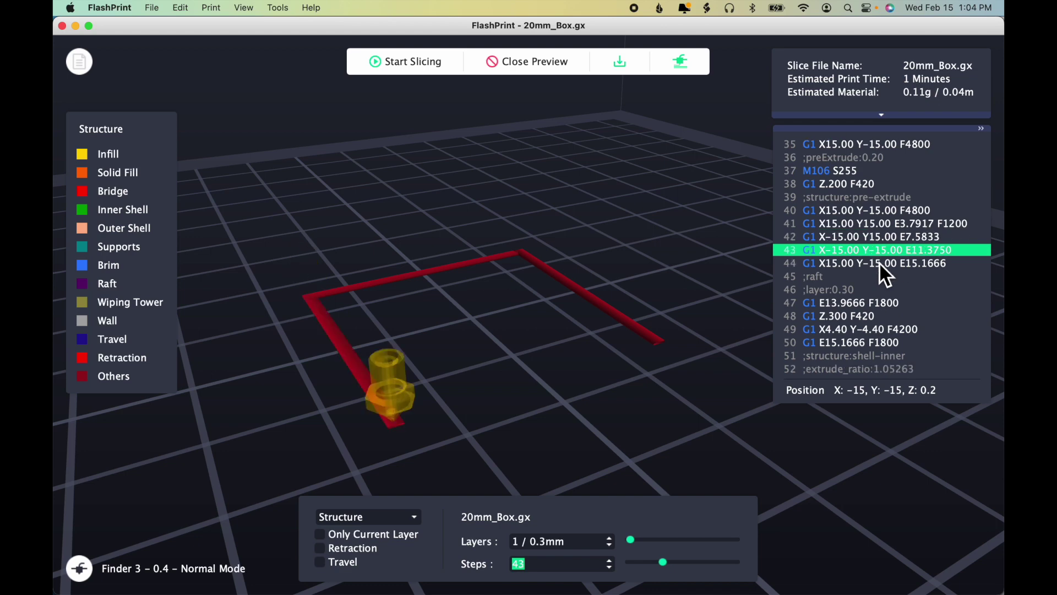
key(Up)
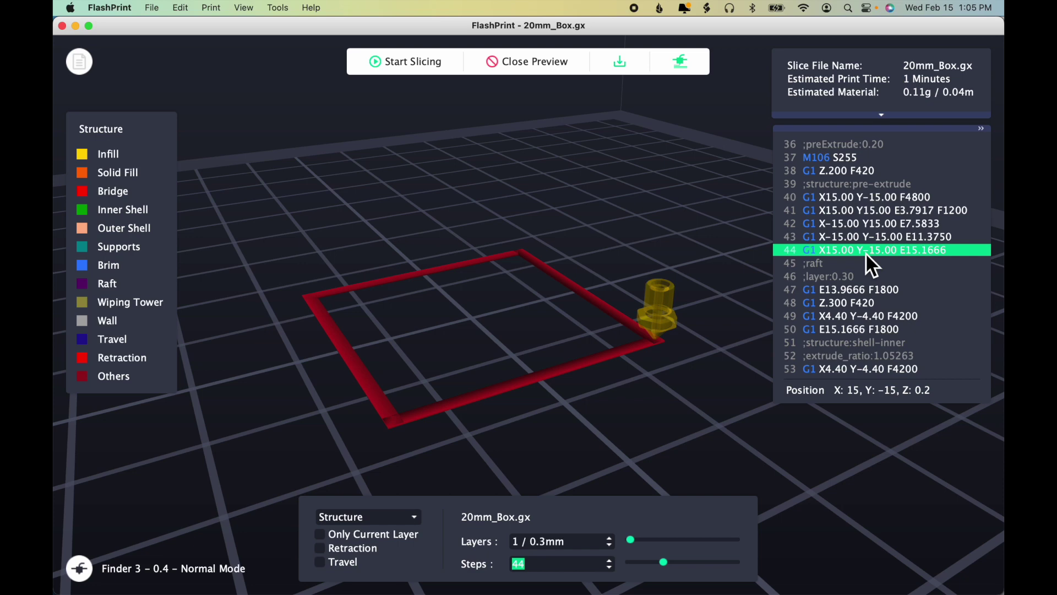
key(Up)
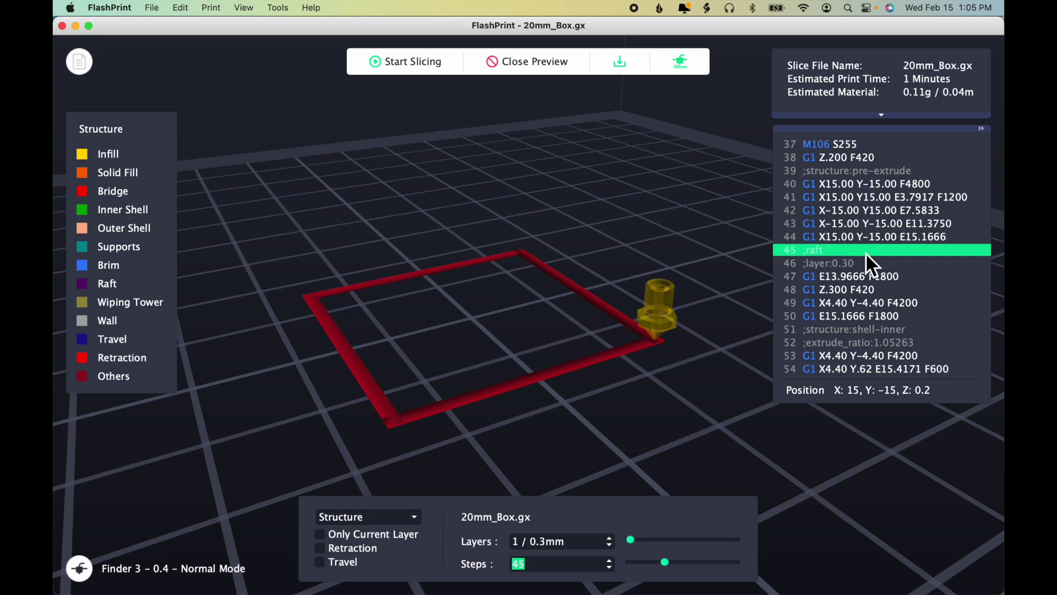
key(Up)
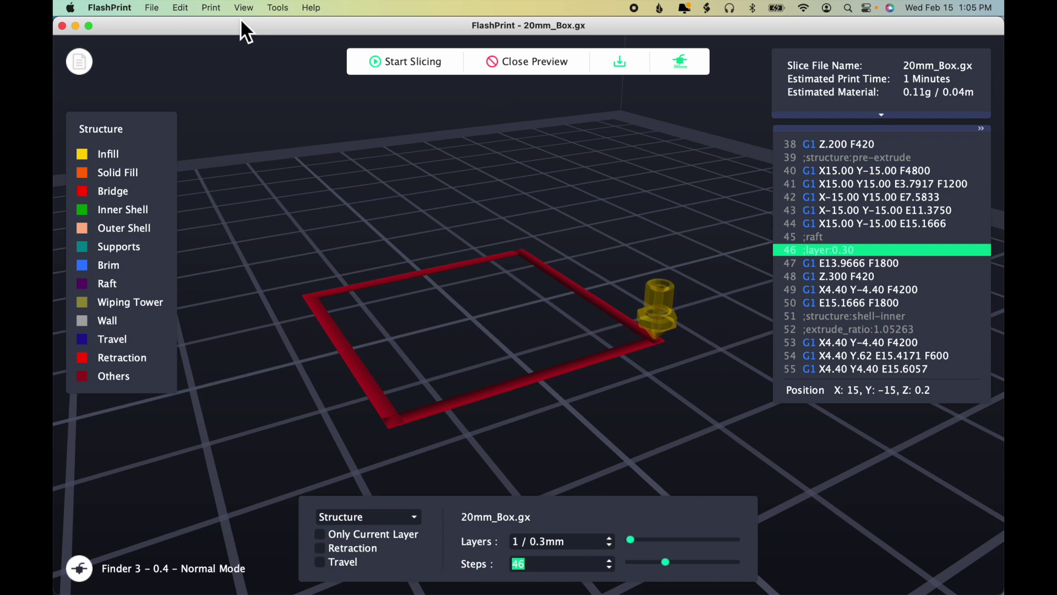
Show the print from the front in orthographic projection, with a close-up of the nozzle and the pre-extruded line.
click(277, 8)
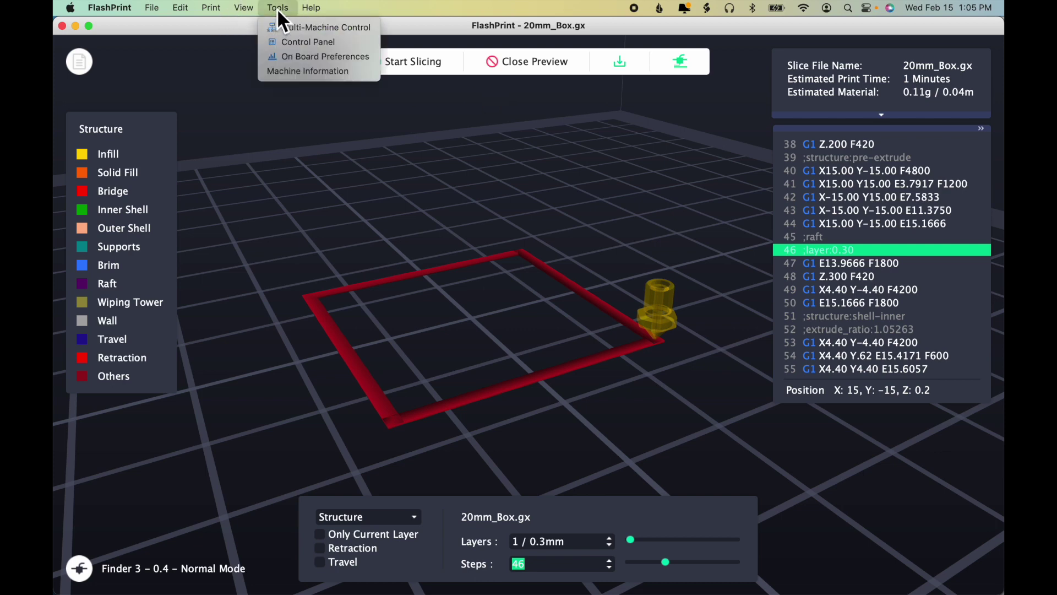
mouse_move(244, 8)
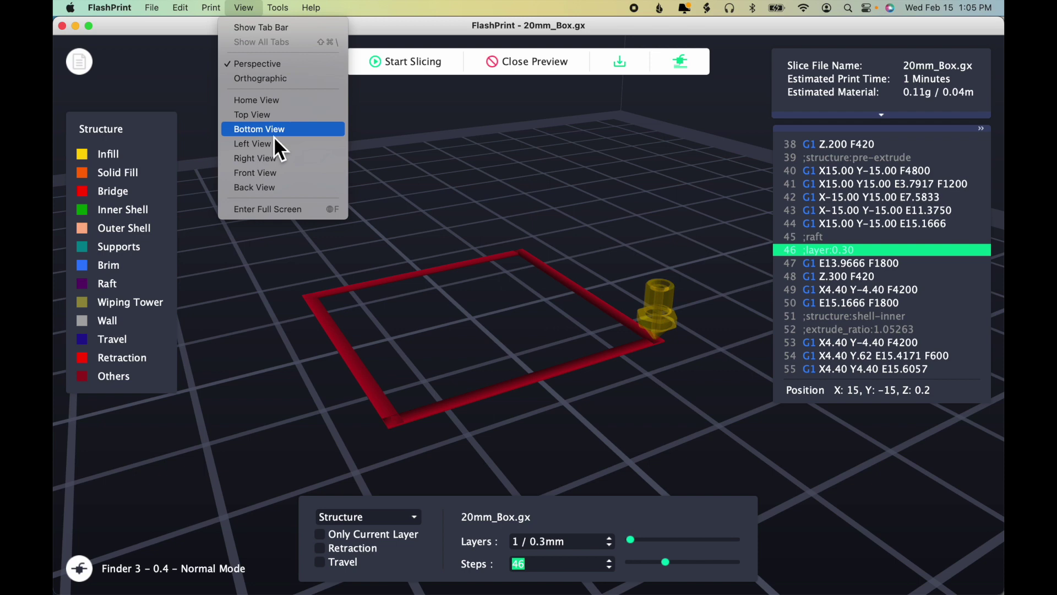
click(275, 174)
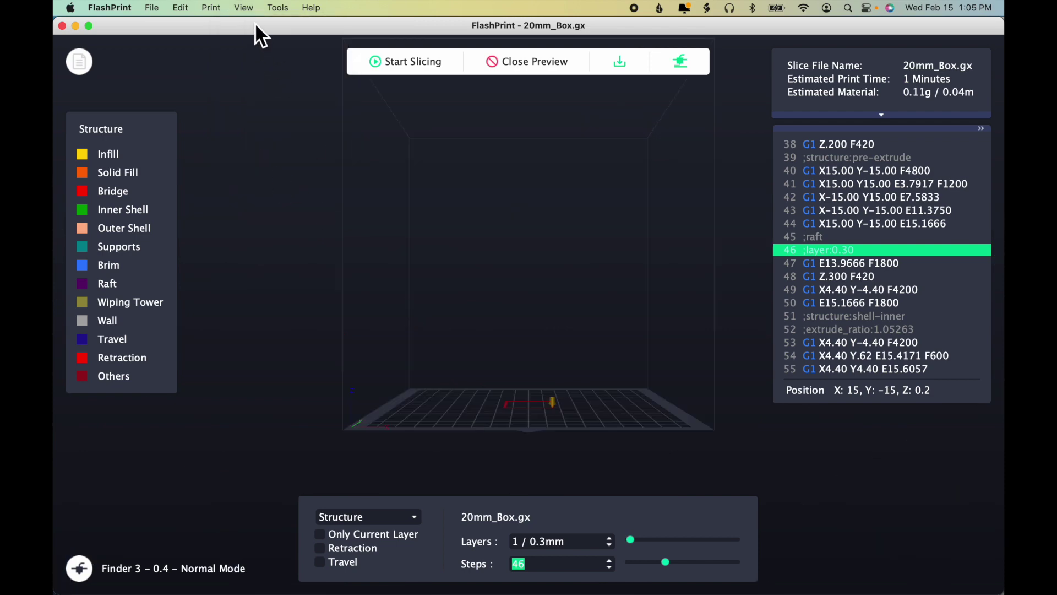
click(244, 8)
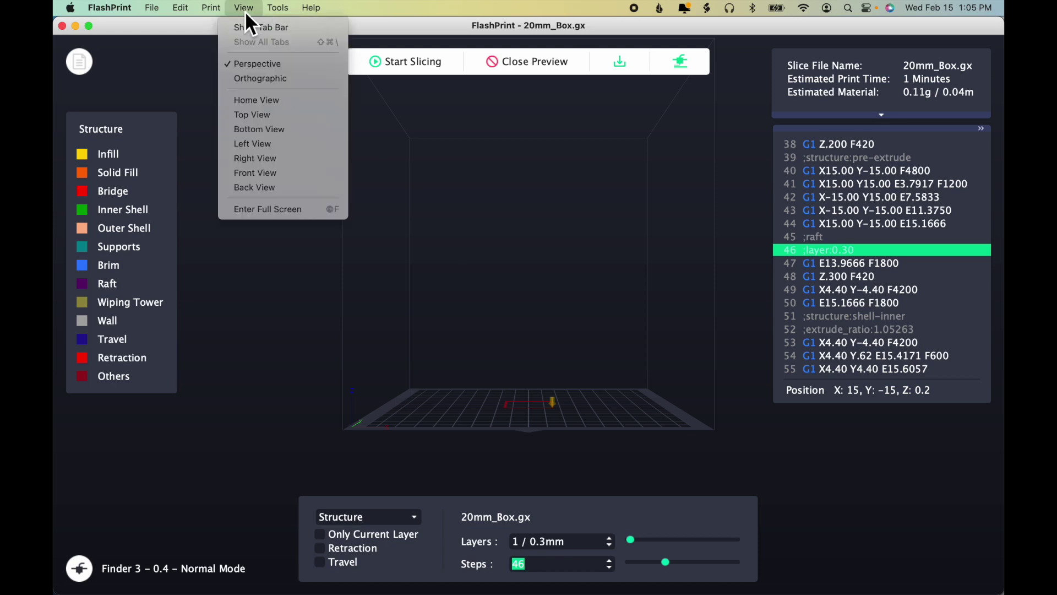
click(266, 79)
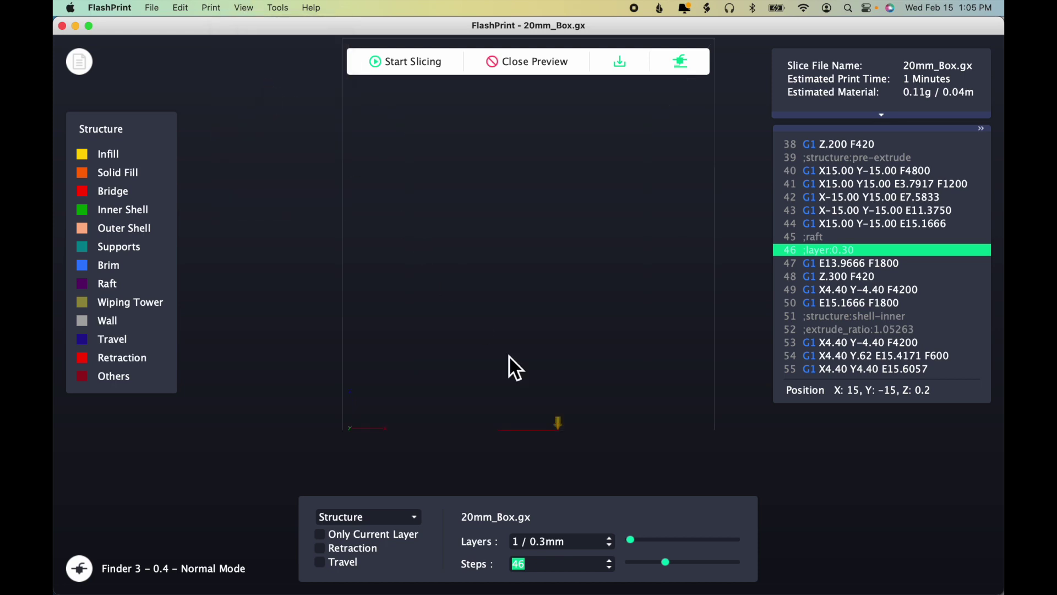
drag(563, 428, 561, 313)
scroll(561, 313, up, 5)
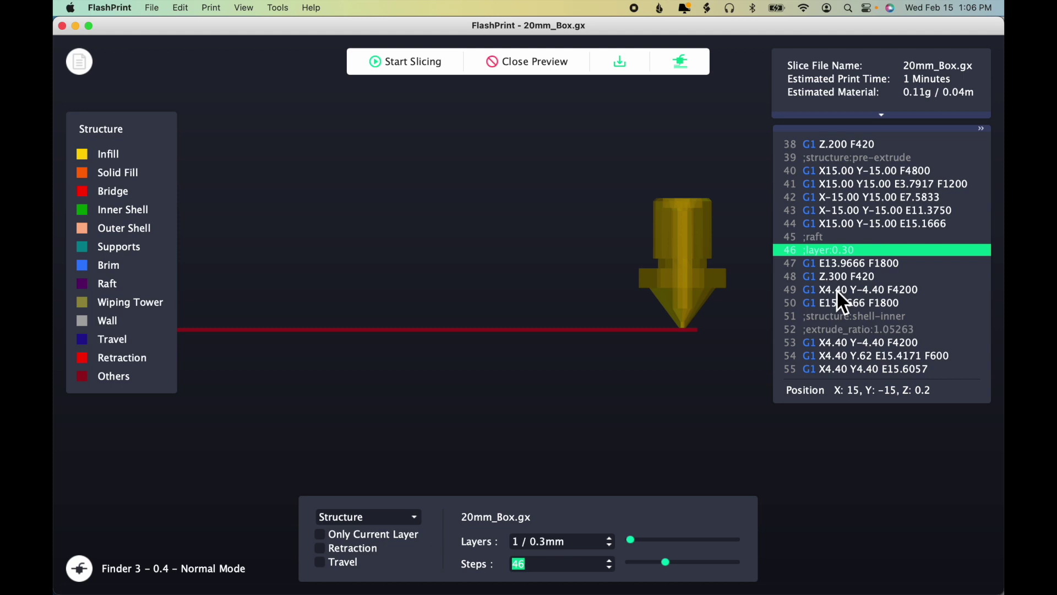
Step through the retraction, the Z.300 lift, the X4.40 Y-4.40 travel and the filament restore into the inner-shell section.
key(Up)
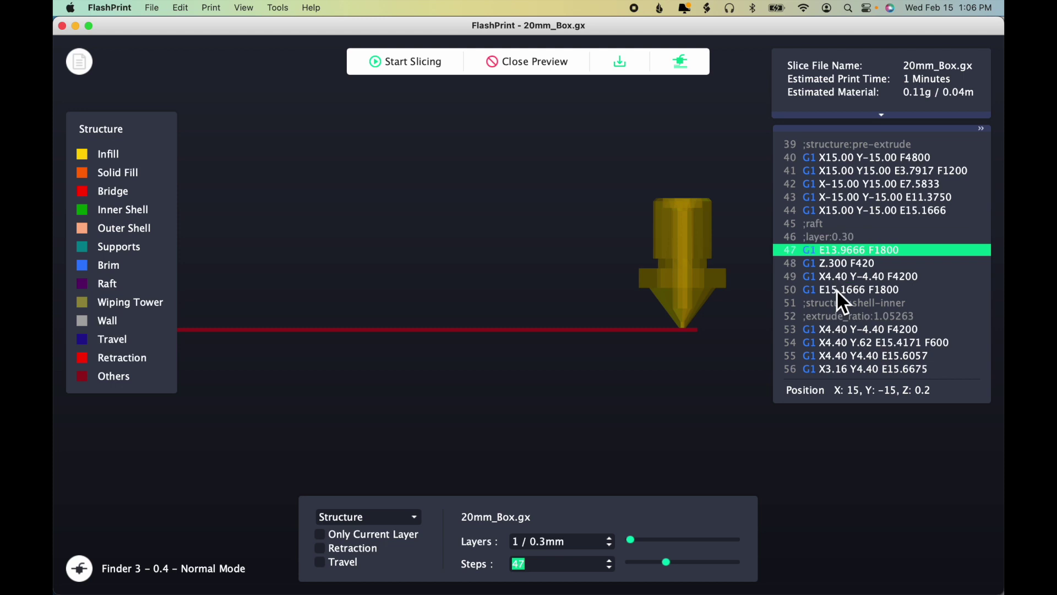
key(Up)
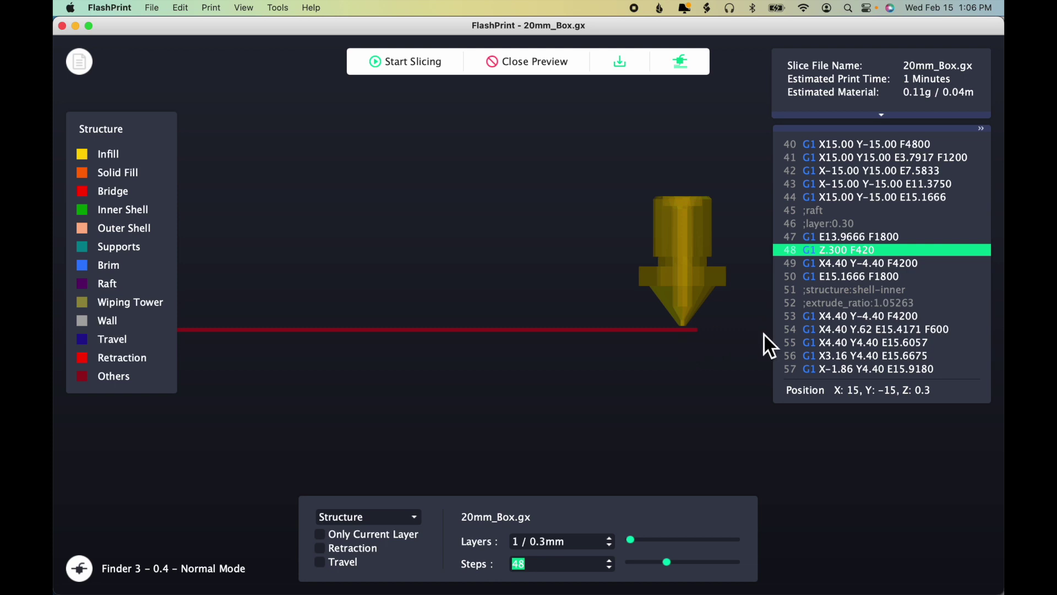
key(Up)
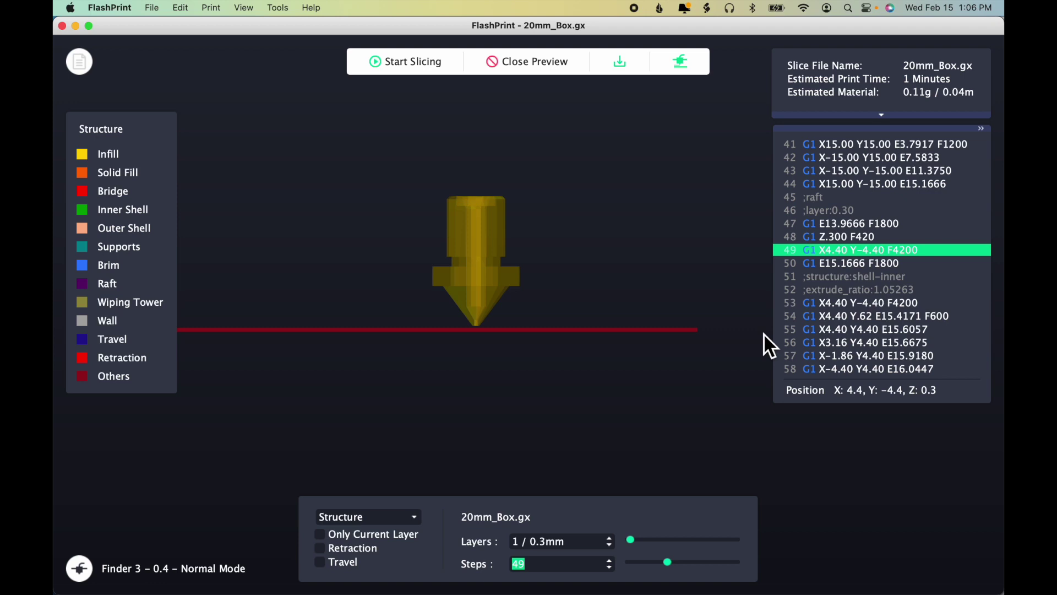
key(Up)
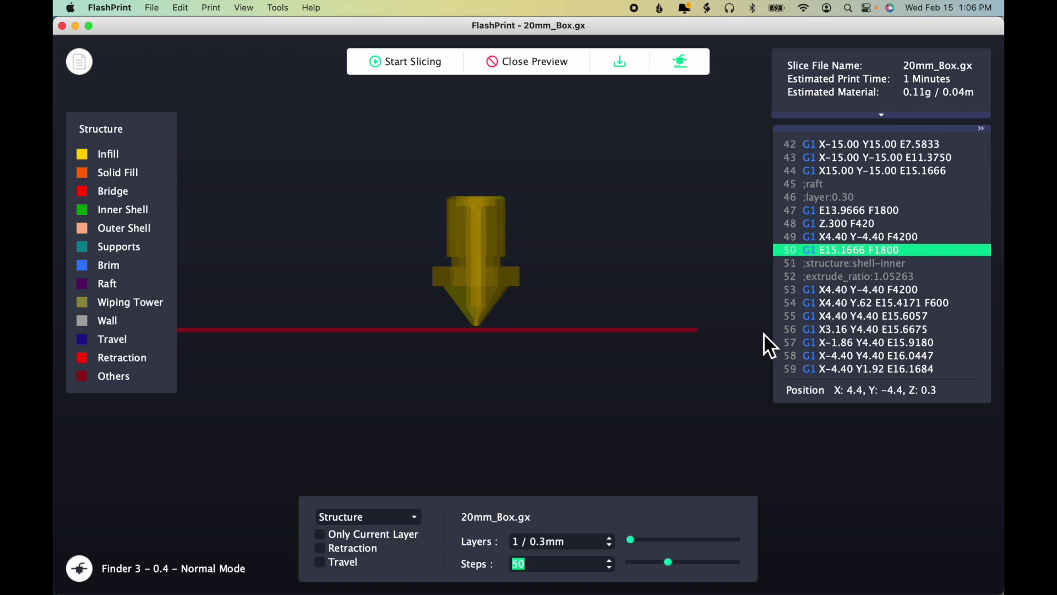
key(Up)
key(Up)
key(Up)
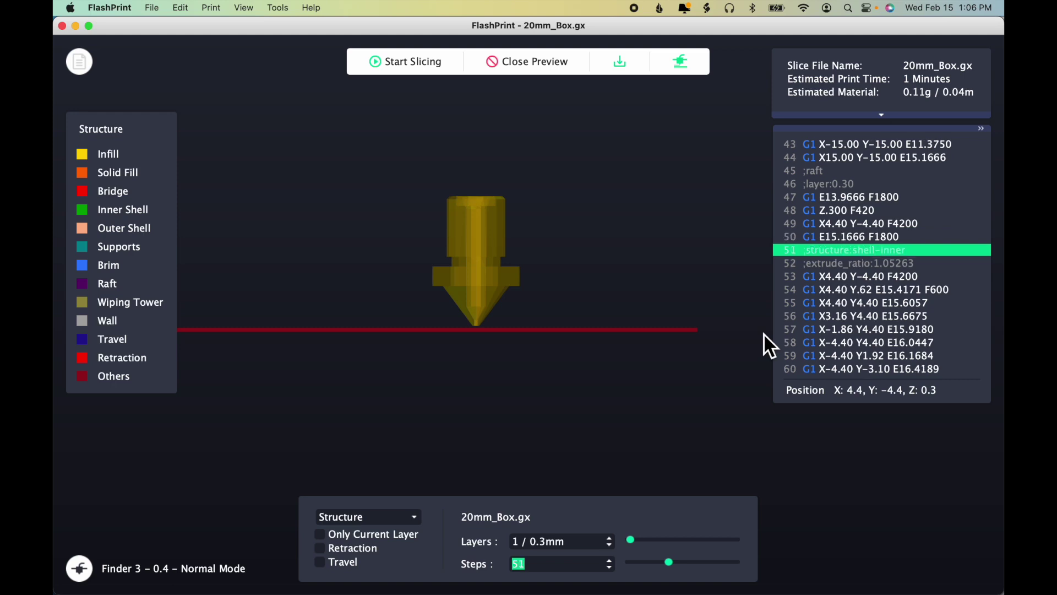
Step through the first layer's inner-shell moves from line 51 to the X4.30 Y-4.40 move on line 66.
key(Up)
key(Up)
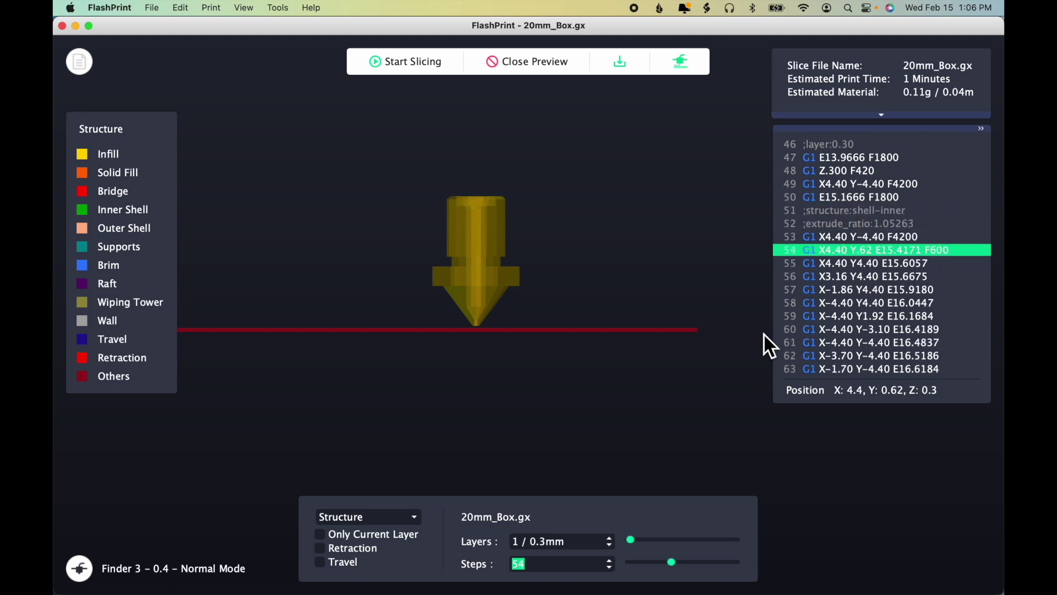
key(Up)
key(Up)
key(Up)
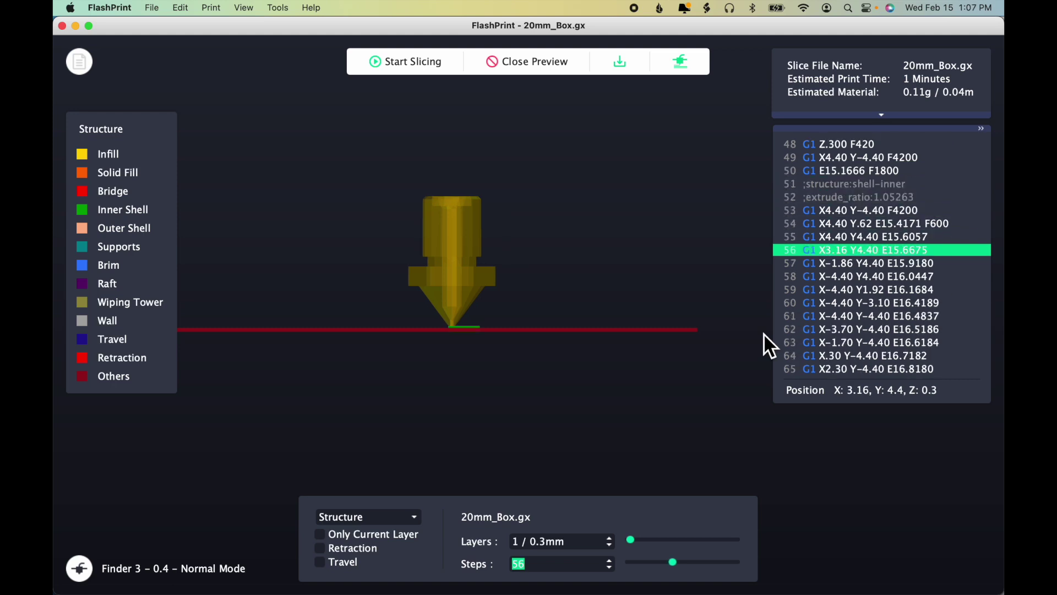
drag(621, 246, 623, 257)
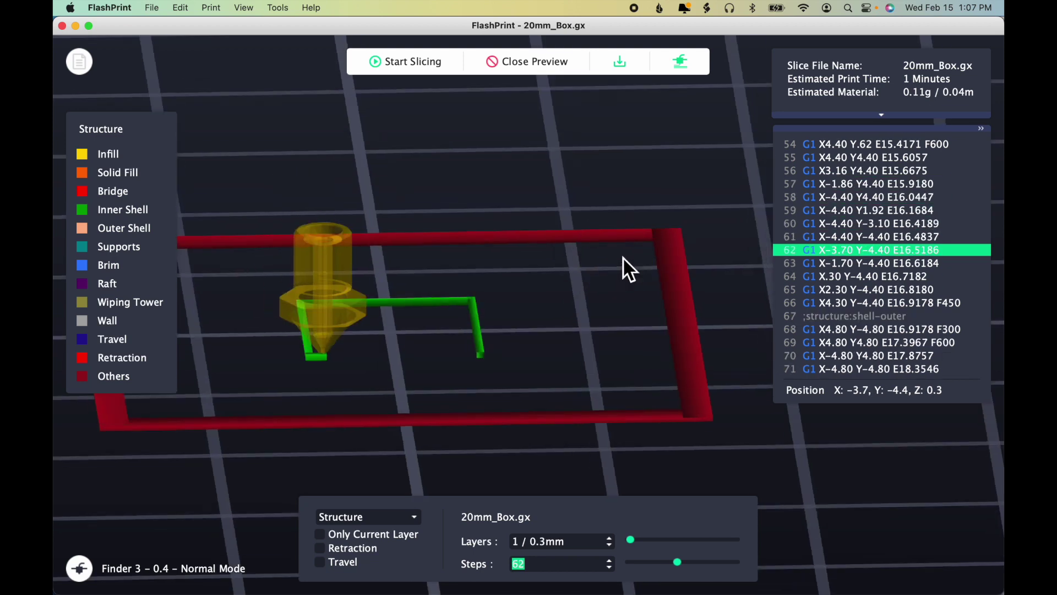
key(Up)
key(Up)
key(Up)
key(Up)
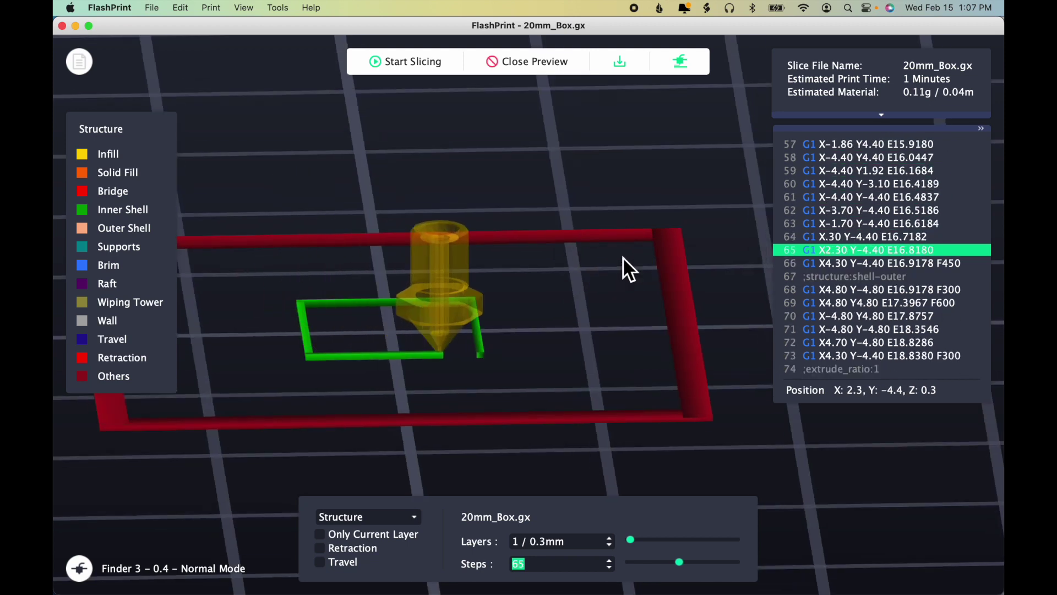
key(Up)
Step through the first layer's outer-shell moves from the structure comment on line 67 to the X4.30 Y-4.40 move on line 73.
key(Up)
key(Up)
key(Up)
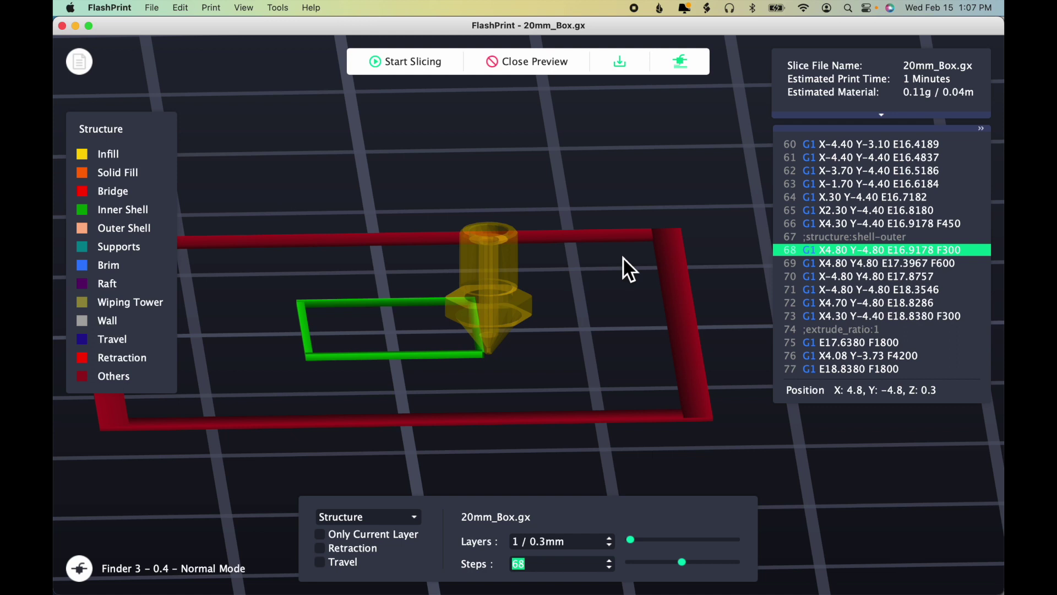
key(Up)
key(Up)
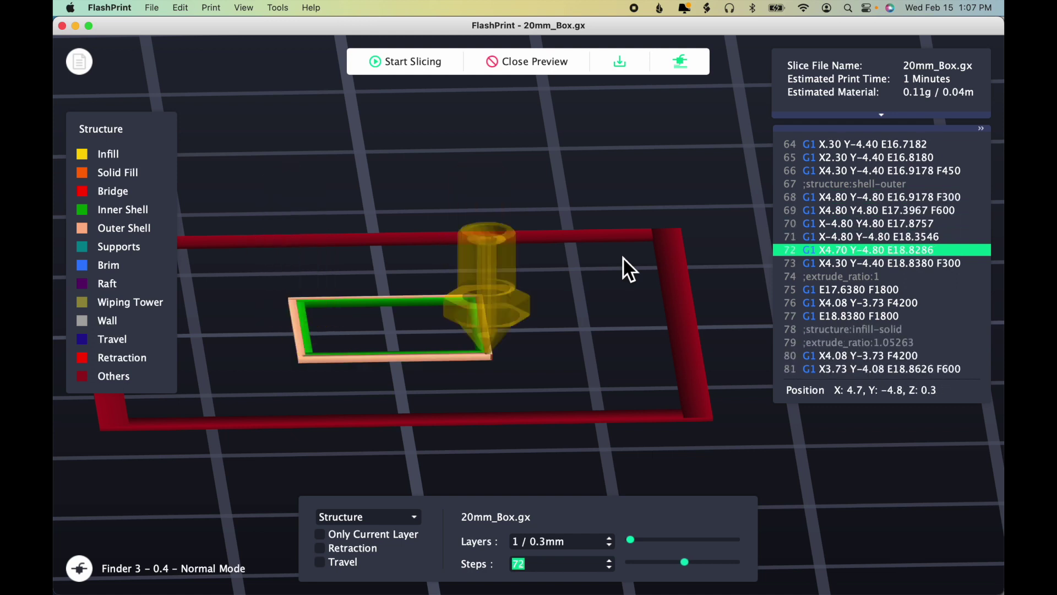
key(Up)
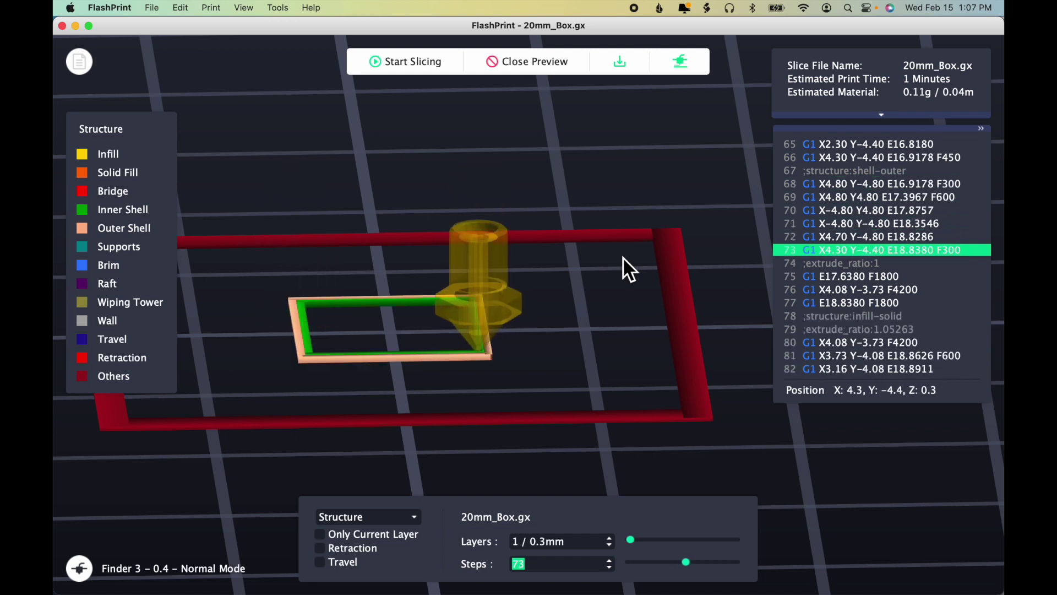
Play the first layer's retraction, travel and diagonal solid-infill moves step by step up to the extrude_ratio comment on line 138.
key(Up)
key(Up)
key(Up)
key(Up)
key(Up)
key(Up)
key(Up)
key(Up)
key(Up)
key(Up)
key(Up)
key(Up)
key(Up)
key(Up)
key(Up)
key(Up)
key(Up)
key(Up)
key(Up)
key(Up)
key(Up)
key(Up)
key(Up)
key(Up)
key(Up)
key(Up)
key(Up)
key(Up)
key(Up)
key(Up)
key(Up)
key(Up)
key(Up)
key(Up)
key(Up)
key(Up)
key(Up)
key(Up)
key(Up)
key(Up)
key(Up)
key(Up)
key(Up)
key(Up)
key(Up)
key(Up)
key(Up)
key(Up)
key(Up)
key(Up)
key(Up)
key(Up)
key(Up)
key(Up)
key(Up)
key(Up)
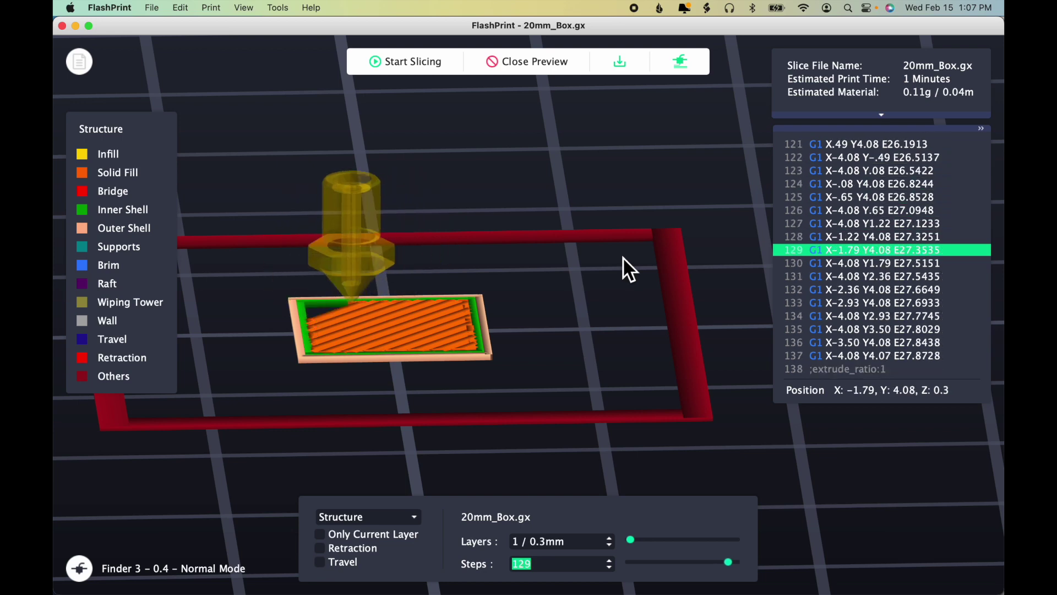
key(Up)
key(Up)
key(Up)
key(Up)
key(Up)
key(Up)
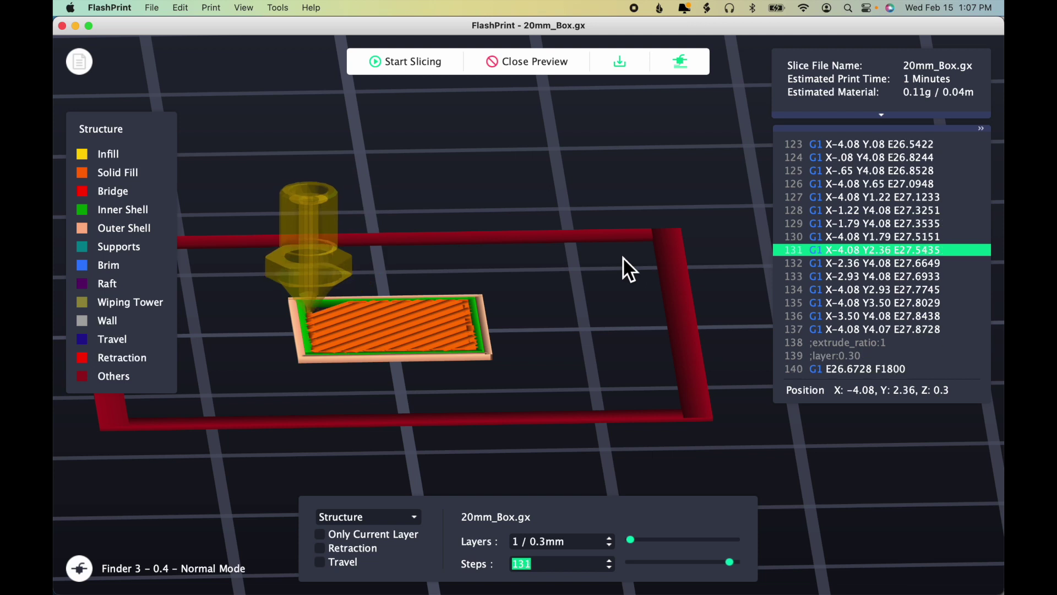
key(Up)
key(Up)
key(Up)
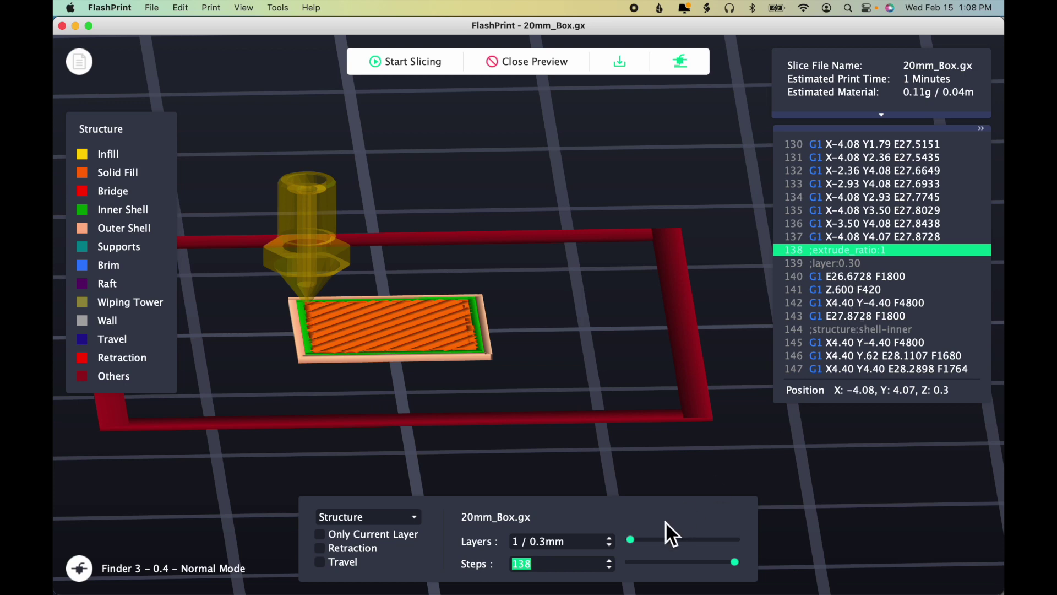
Switch the preview to layer 2 at 0.6 mm, rewind it to step 0 and advance to the E26.6728 retraction on line 140.
click(611, 543)
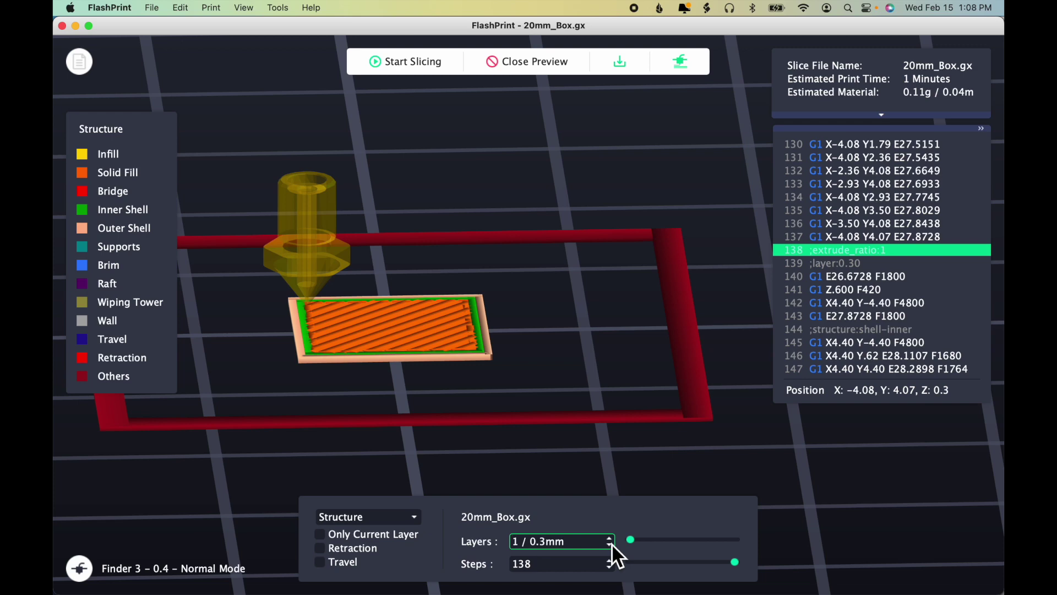
key(Up)
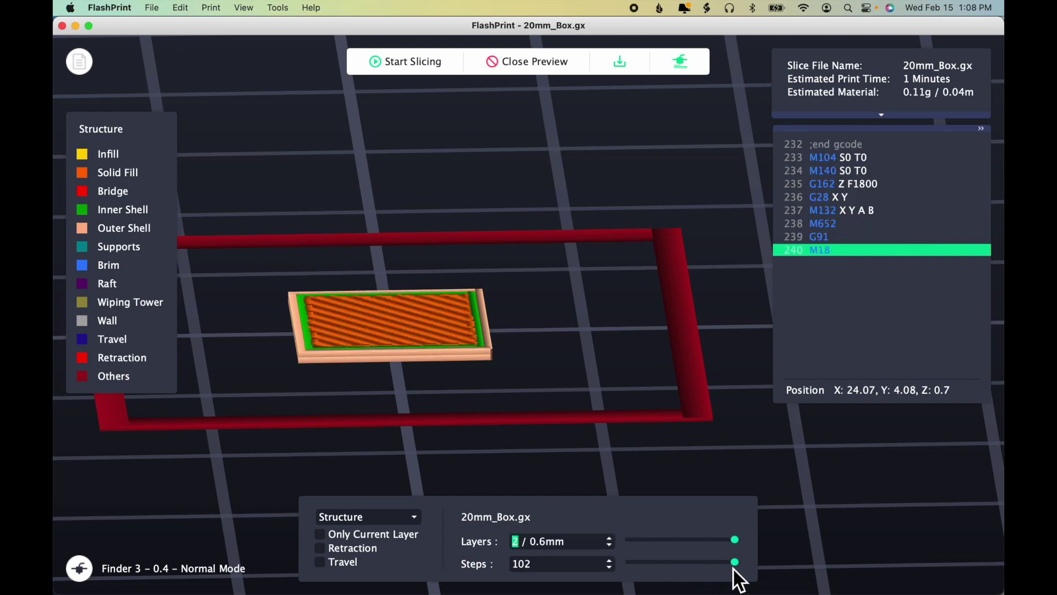
drag(736, 567, 614, 571)
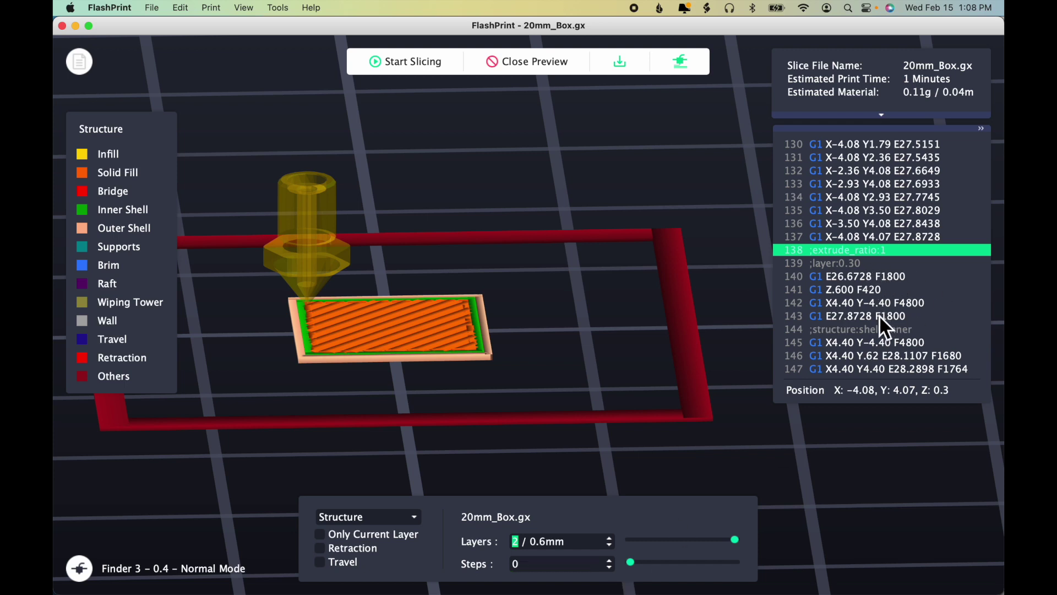
click(596, 569)
key(Up)
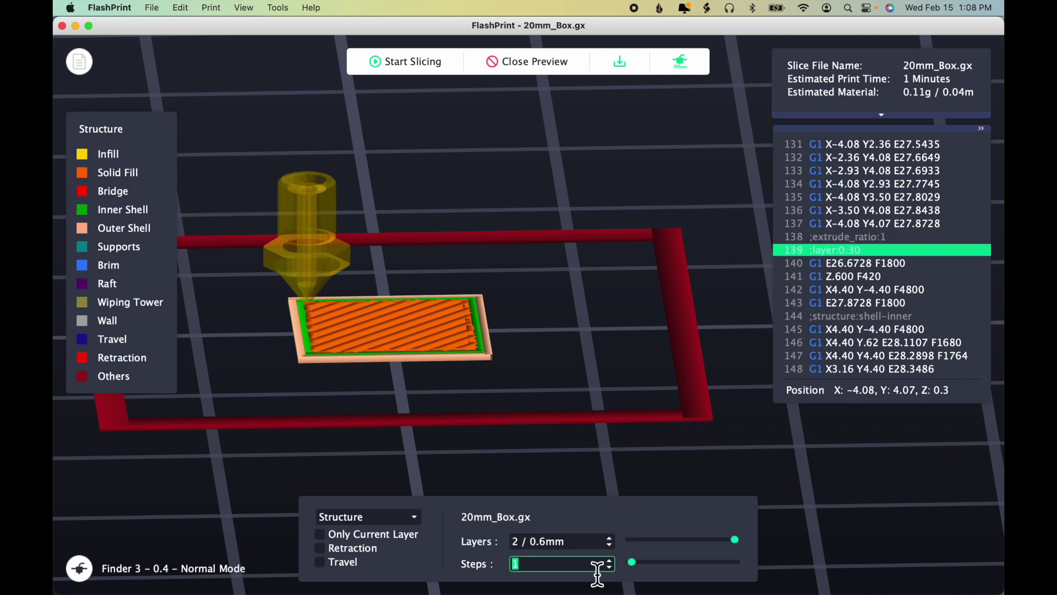
key(Up)
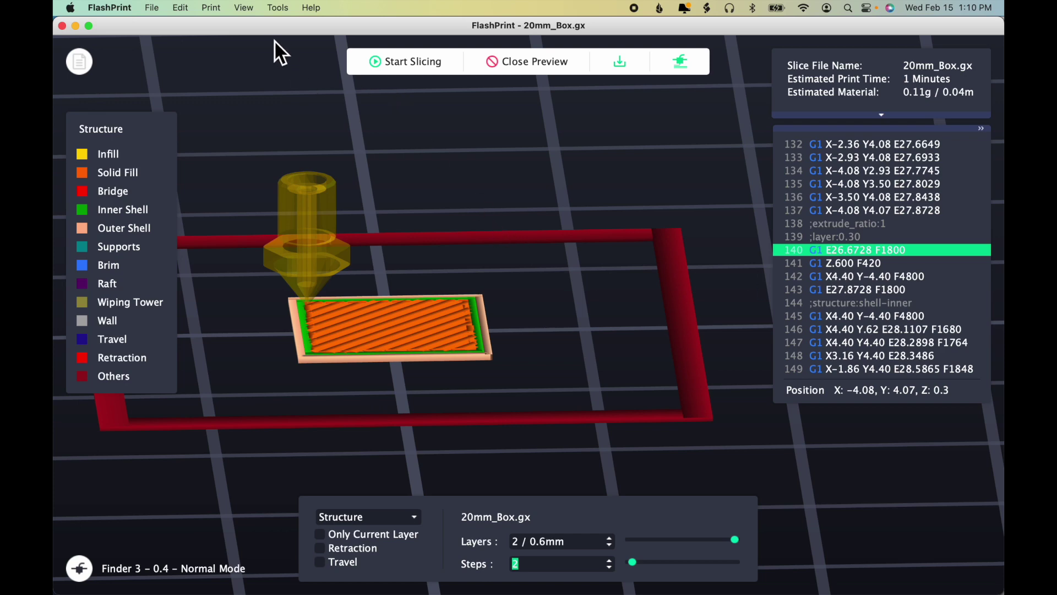
Show the print in a front close-up and step back and forth around the Z.600 lift on line 141.
click(245, 9)
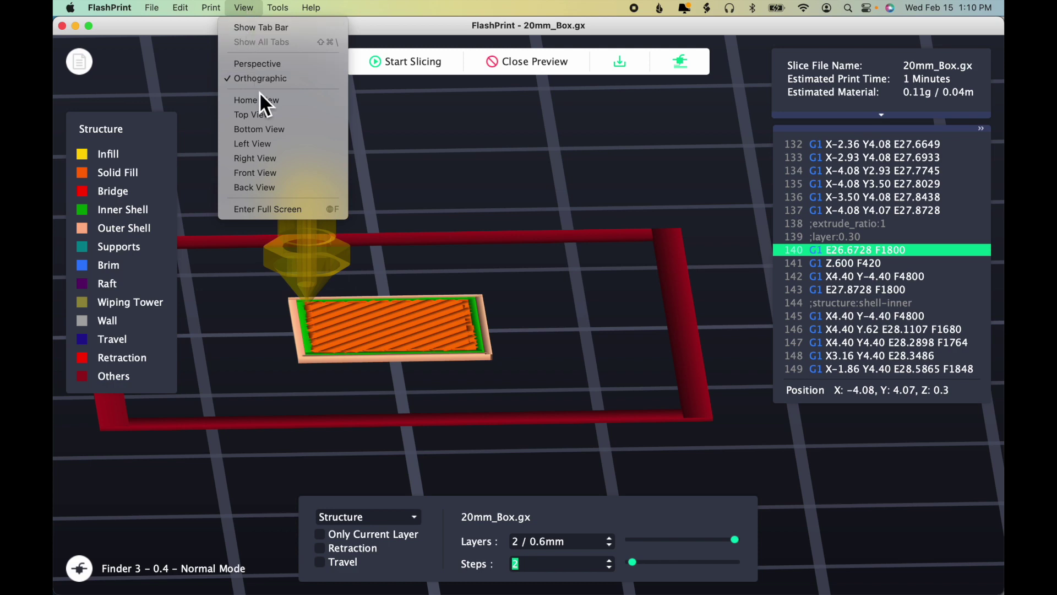
click(272, 173)
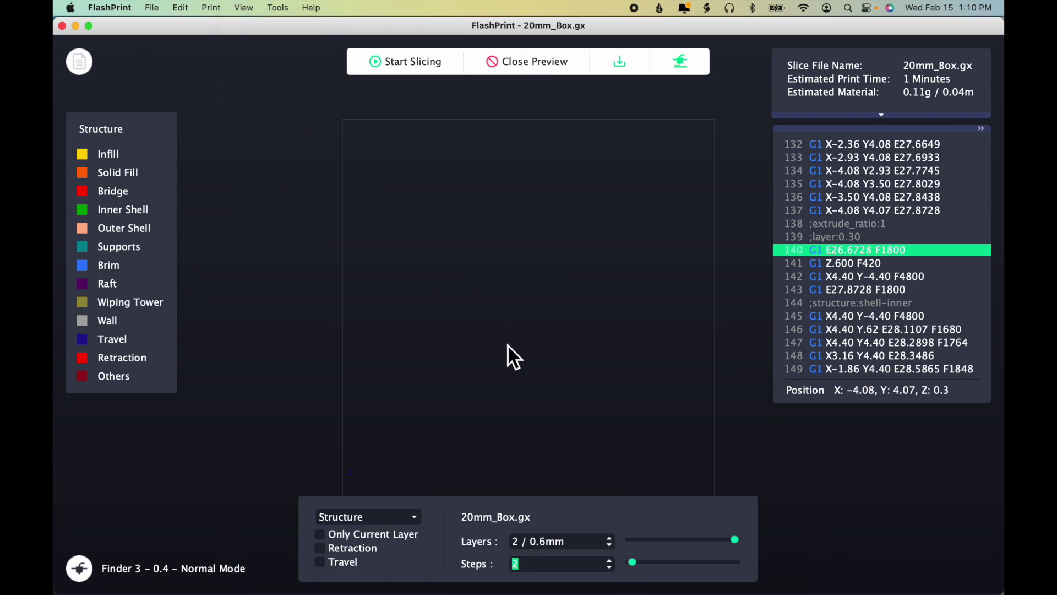
mouse_move(524, 427)
right_down()
mouse_move(536, 295)
mouse_move(528, 305)
right_up()
scroll(529, 305, up, 4)
scroll(528, 307, up, 5)
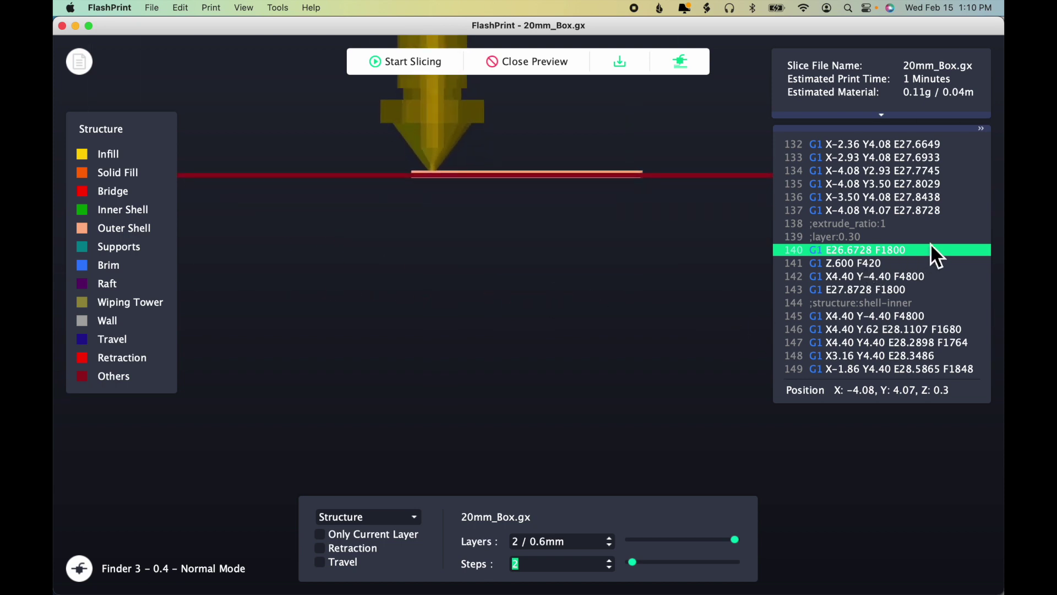
key(Down)
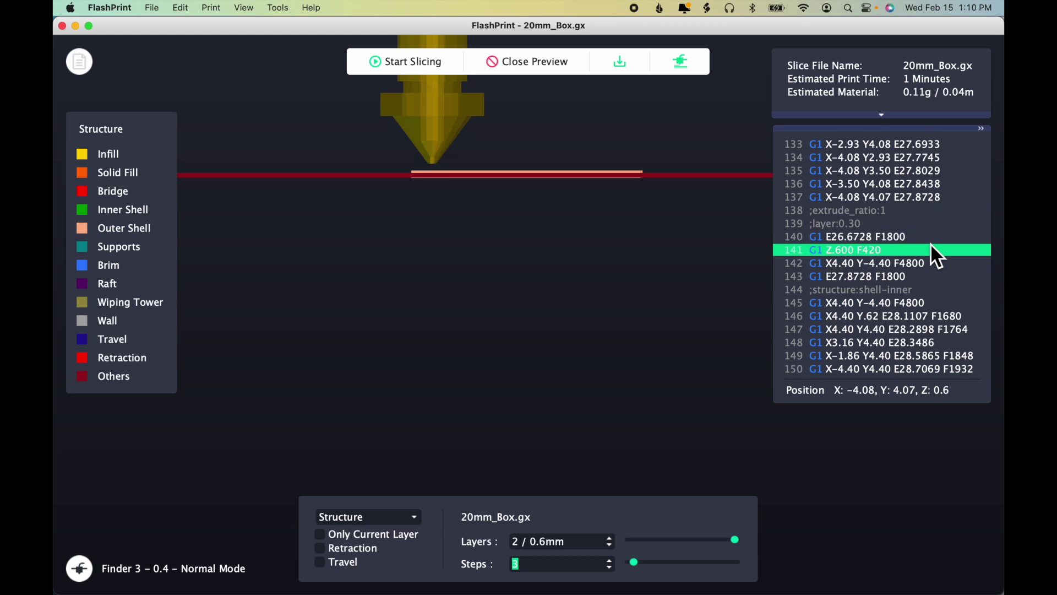
key(Up)
key(Down)
Step through the second layer's travel, filament restore and inner-shell moves up to the shell-outer comment on line 159.
key(Up)
key(Up)
key(Up)
key(Up)
key(Up)
key(Up)
key(Up)
key(Up)
key(Up)
key(Up)
key(Up)
key(Up)
key(Up)
key(Up)
key(Up)
key(Up)
key(Up)
key(Up)
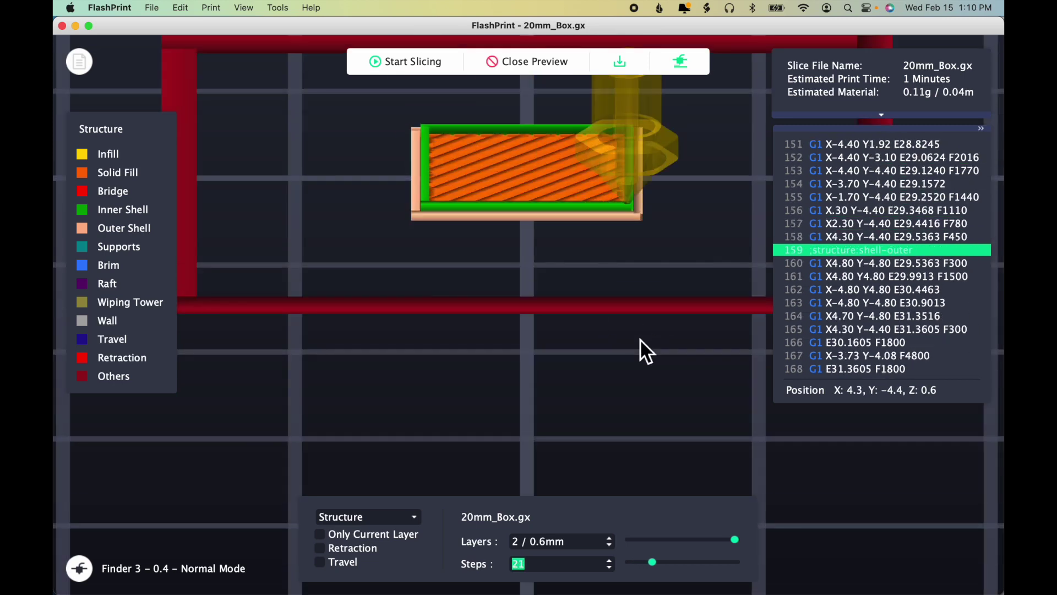
Step through the second layer's outer-shell moves from line 160 to the X4.70 Y-4.80 move on line 164.
key(Up)
key(Up)
key(Up)
key(Up)
key(Up)
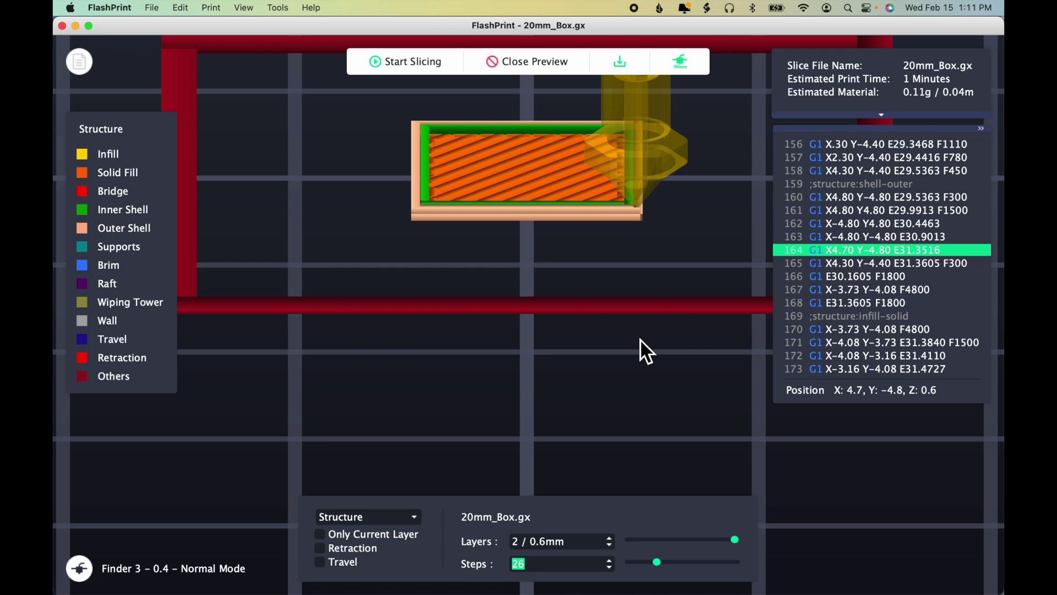
Step through the second layer's remaining retraction, travel and solid-infill moves up to the M107 command on line 228.
key(Up)
key(Up)
key(Up)
key(Up)
key(Up)
key(Up)
key(Up)
key(Up)
key(Up)
key(Up)
key(Up)
key(Up)
key(Up)
key(Up)
key(Up)
key(Up)
key(Up)
key(Up)
key(Up)
key(Up)
key(Up)
key(Up)
key(Up)
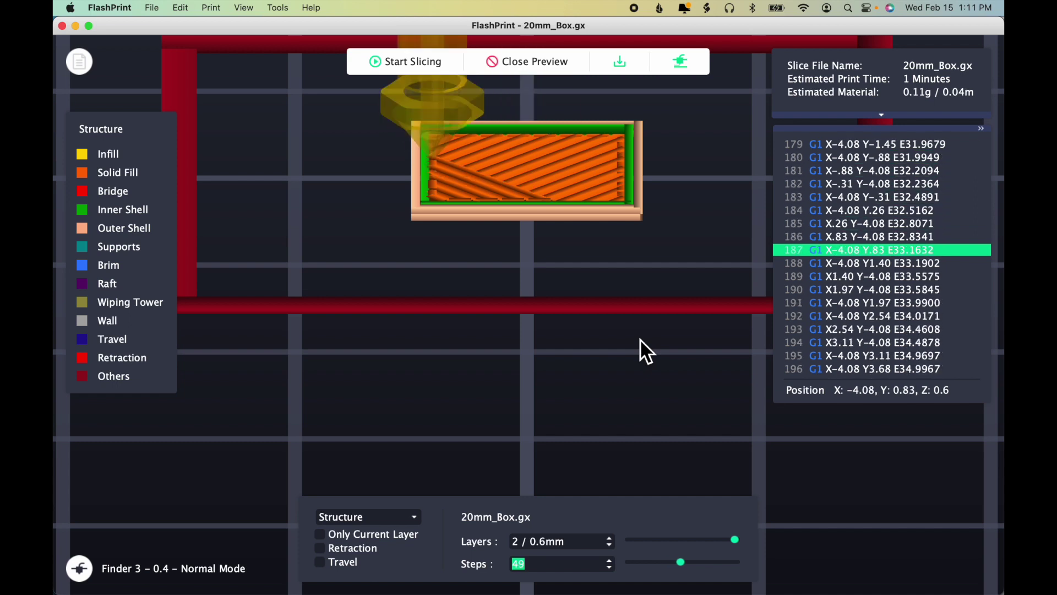
key(Up)
key(Up)
key(Up)
key(Up)
key(Up)
key(Up)
key(Up)
key(Up)
key(Up)
key(Up)
key(Up)
key(Up)
key(Up)
key(Up)
key(Up)
key(Up)
key(Up)
key(Up)
key(Up)
key(Up)
key(Up)
key(Up)
key(Up)
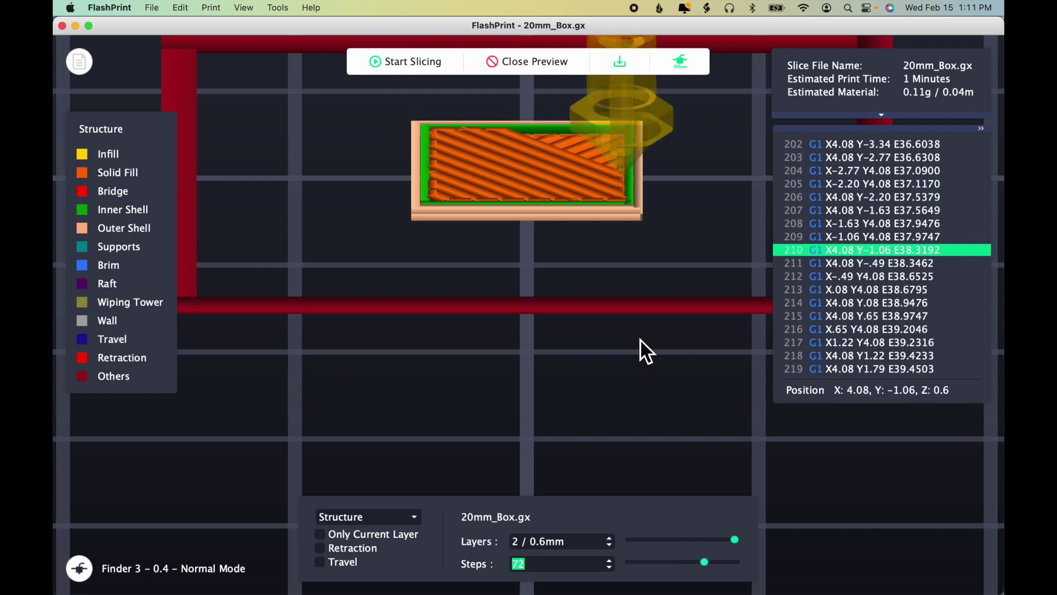
key(Up)
key(Up)
key(Up)
key(Up)
key(Up)
key(Up)
key(Up)
key(Up)
key(Up)
key(Up)
key(Up)
key(Up)
key(Up)
key(Up)
key(Up)
key(Up)
key(Up)
key(Up)
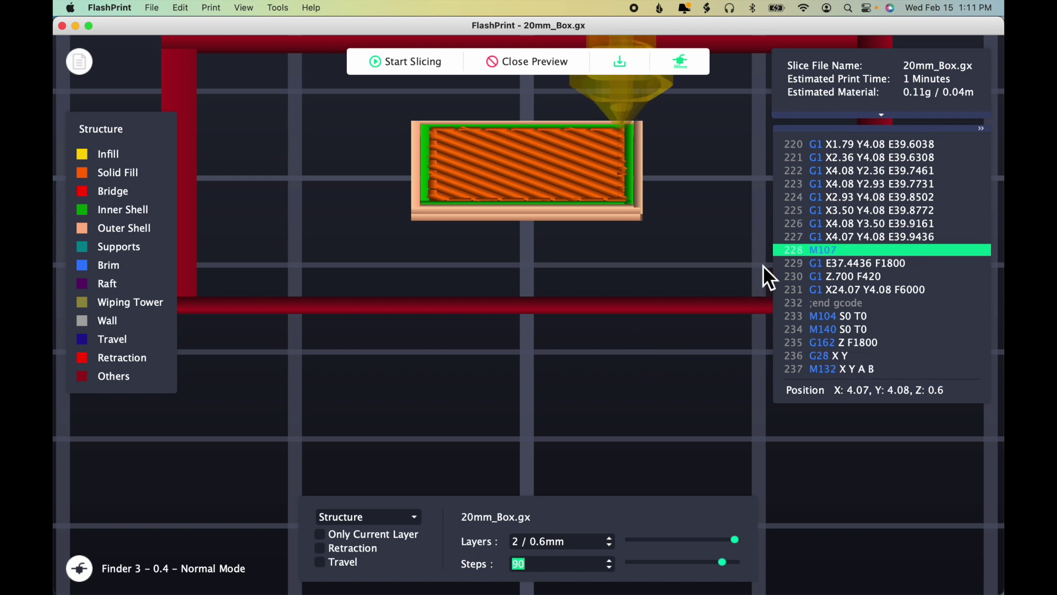
Step through the final retraction, Z.700 lift and X24.07 Y4.08 move on lines 229 to 231, with the parked nozzle in view.
key(Up)
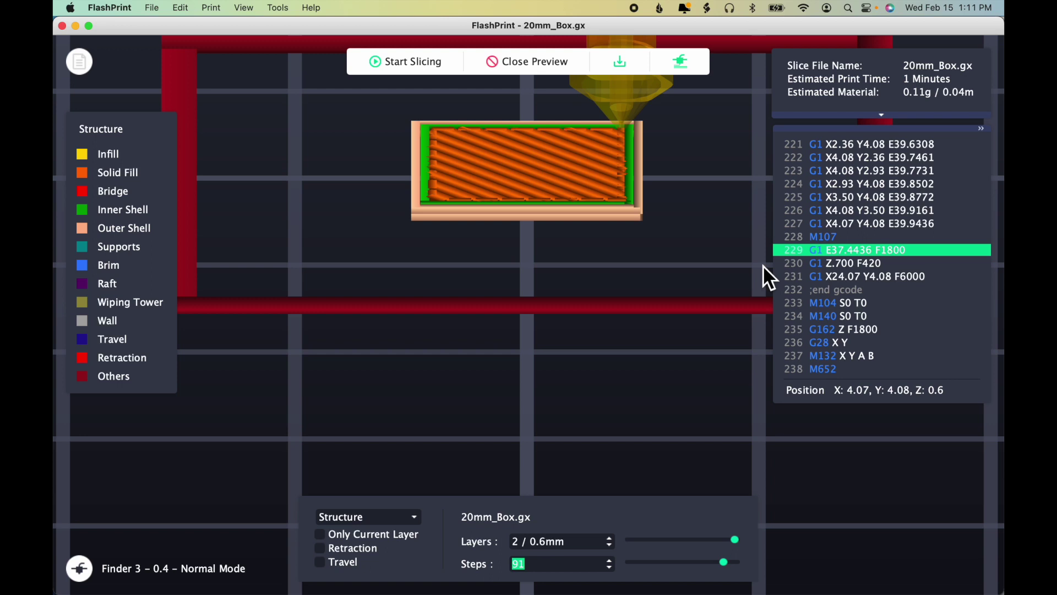
key(Up)
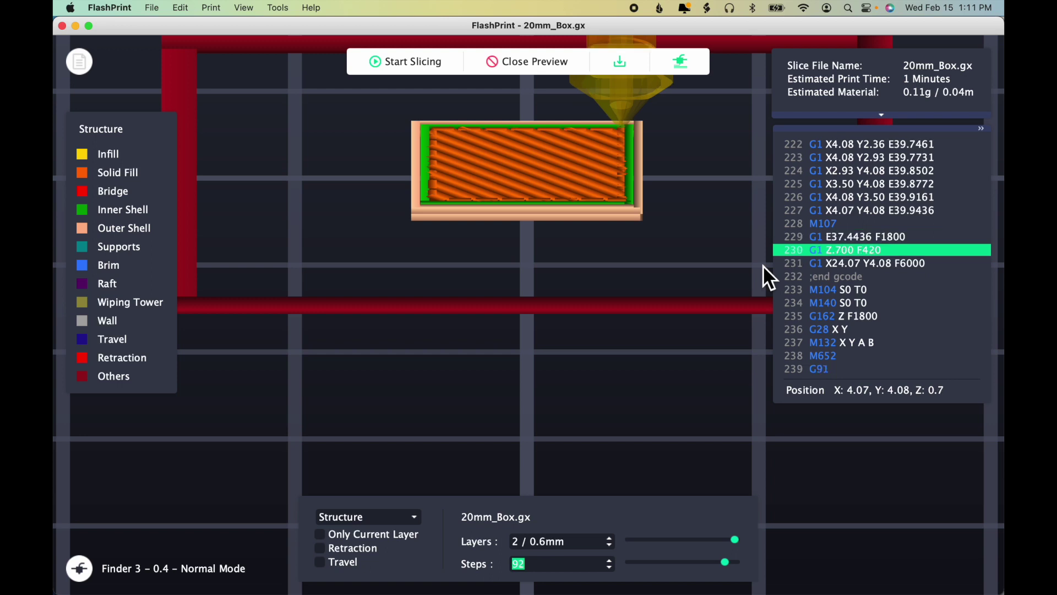
key(Up)
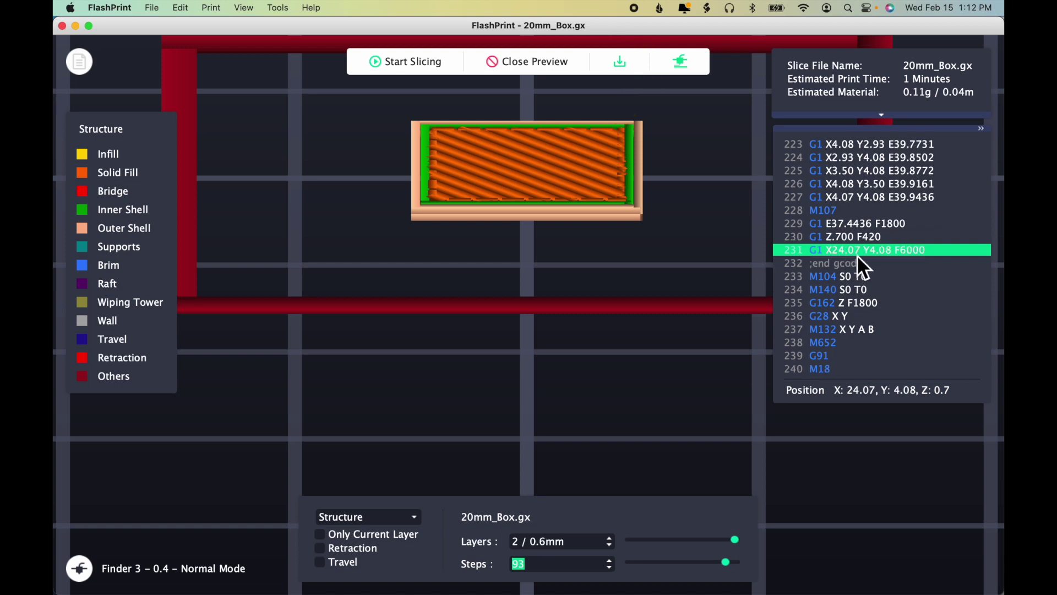
scroll(708, 306, down, 10)
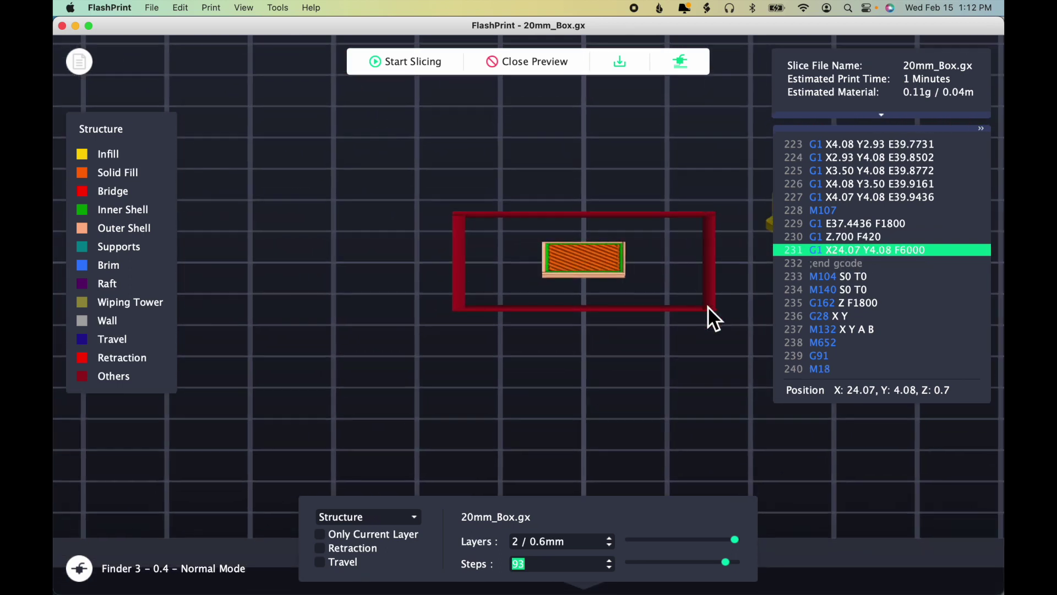
scroll(708, 306, down, 2)
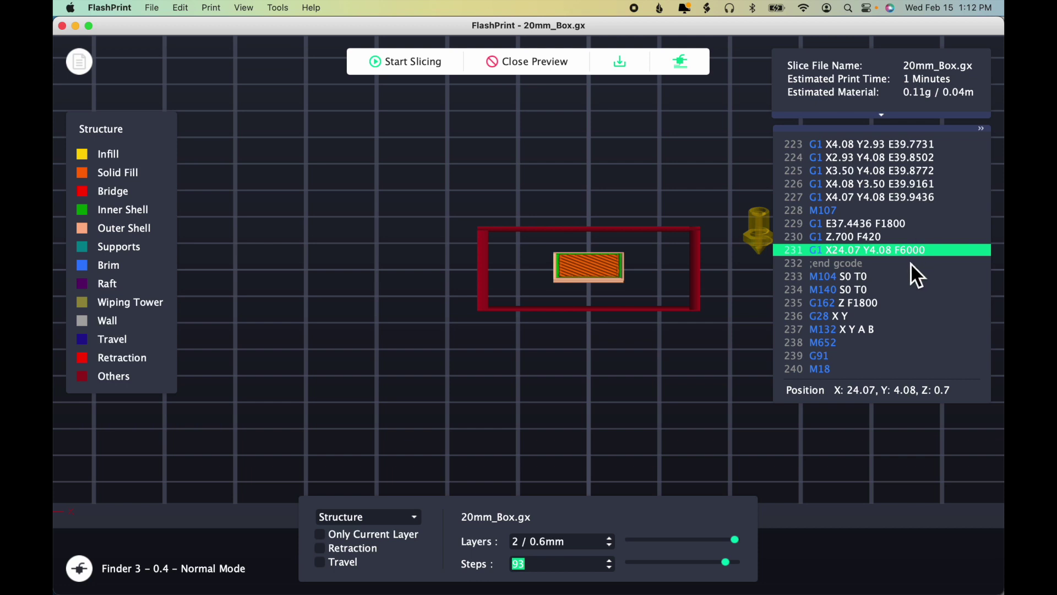
Step through the end G-code from the comment on line 232 to the M18 command on line 240.
key(Up)
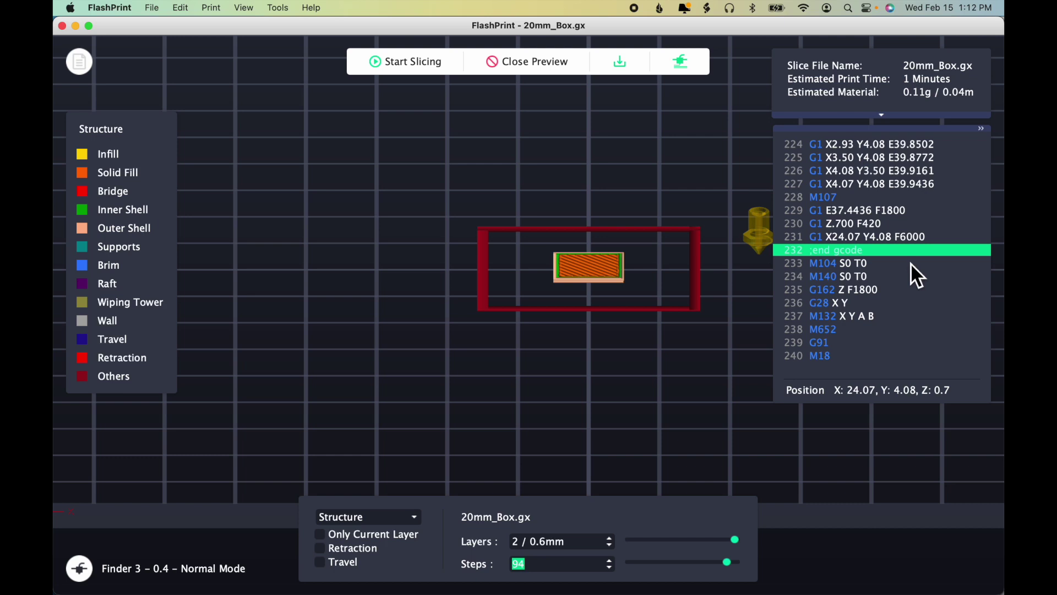
click(827, 263)
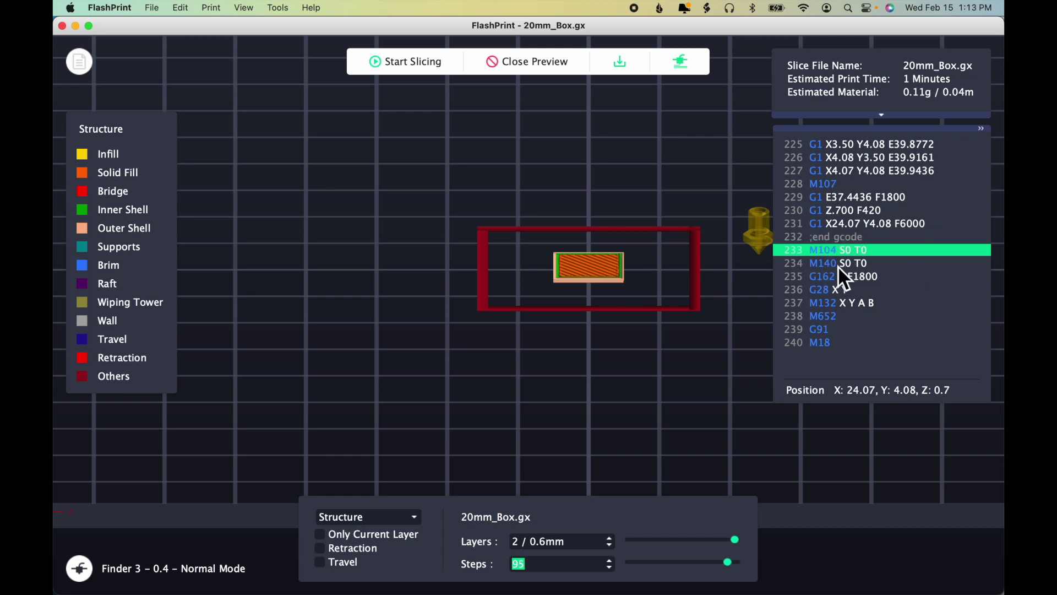
key(Down)
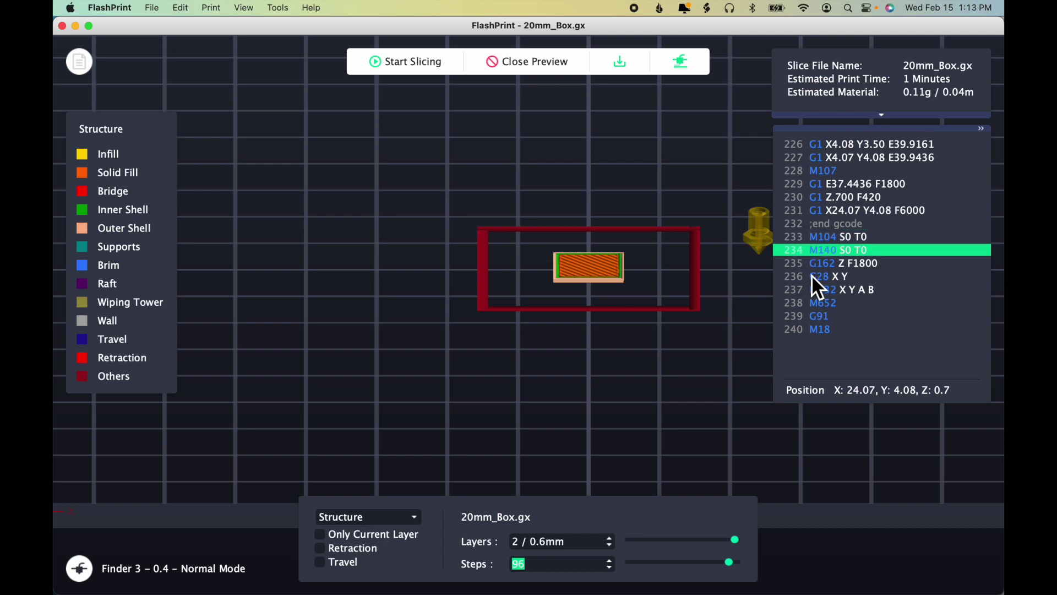
key(Down)
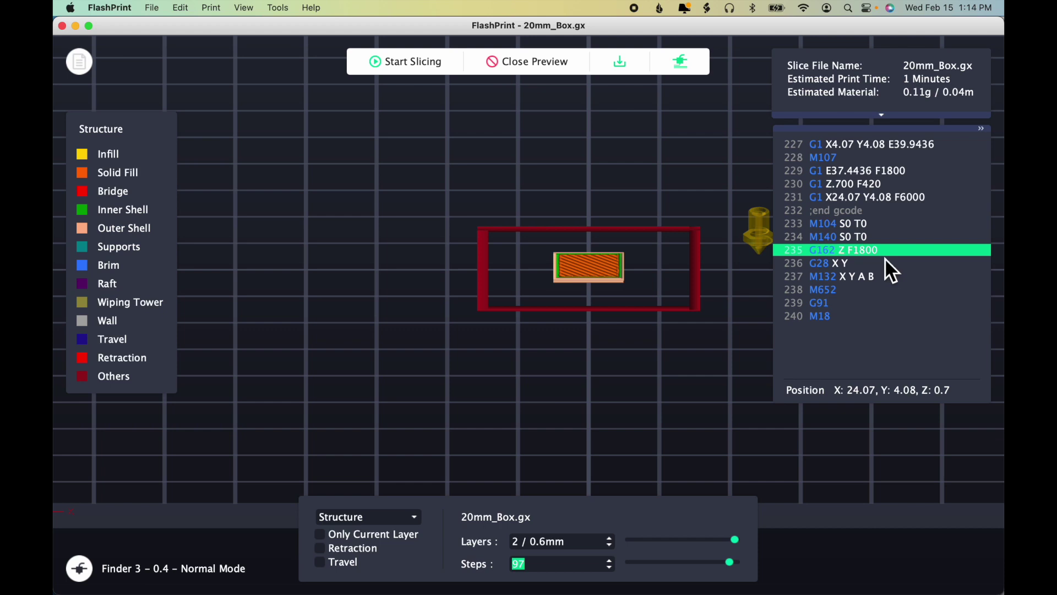
key(Up)
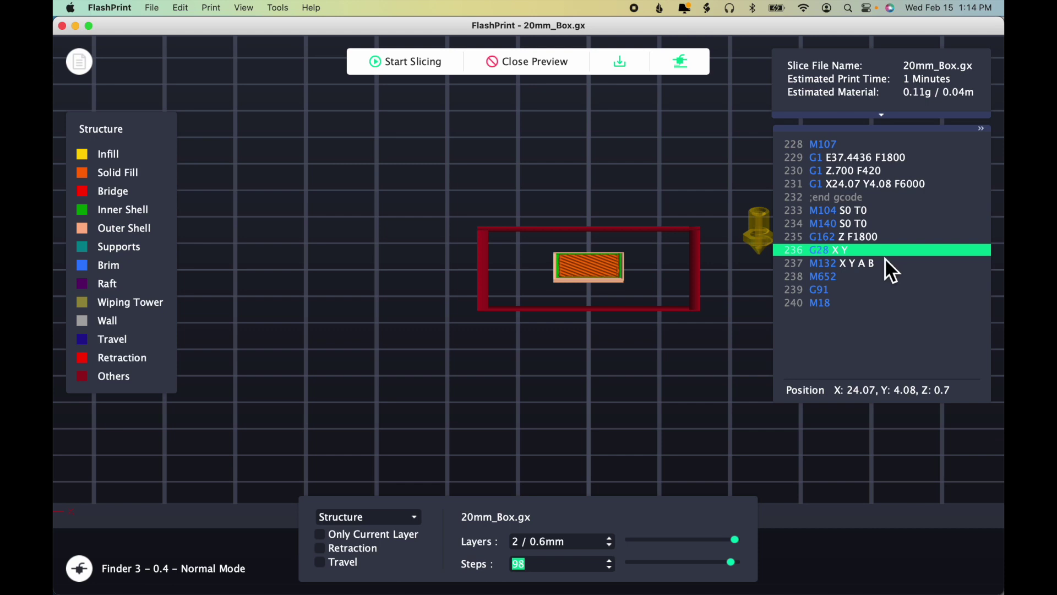
key(Up)
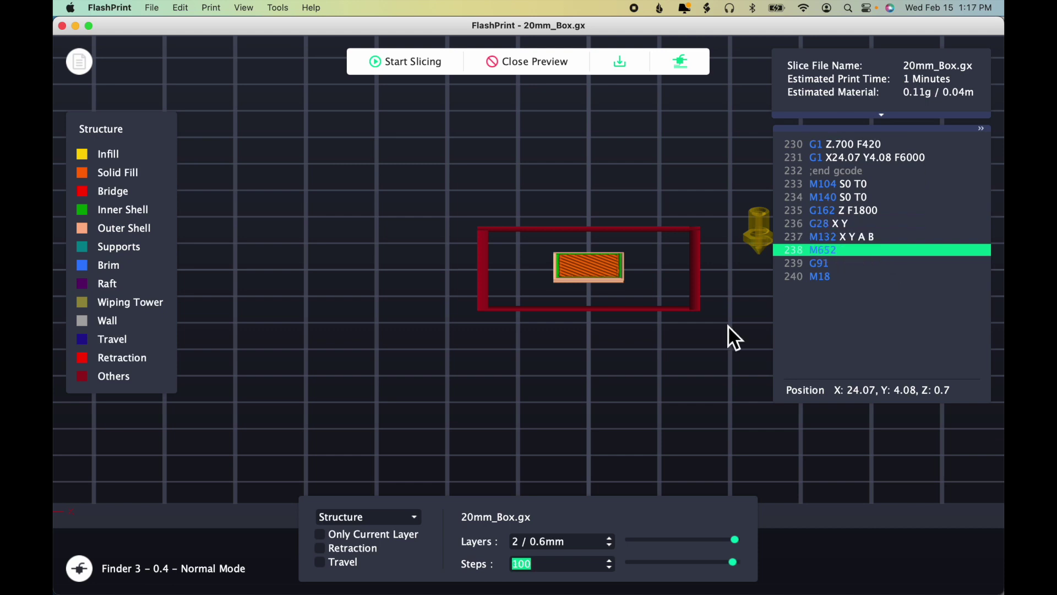
key(Up)
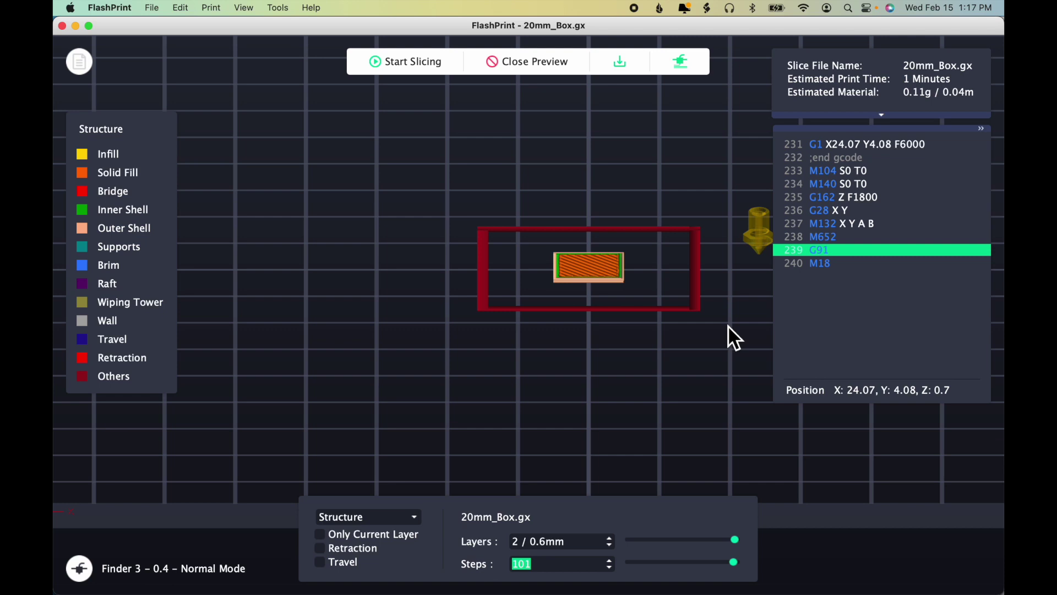
key(Up)
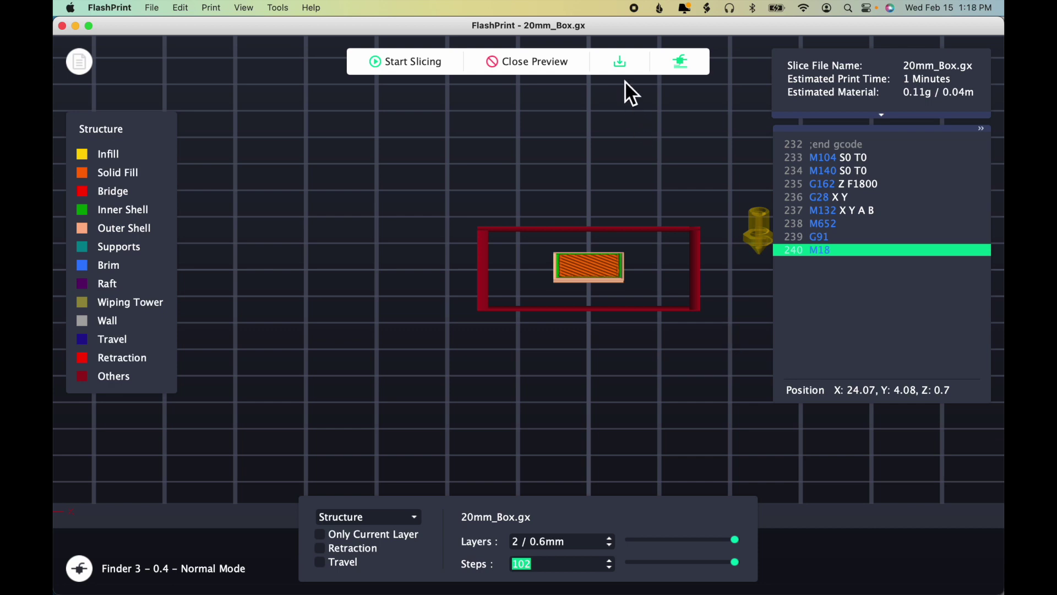
Save the sliced file as 20mm_Box_GCODE in .gx format in the Downloads folder.
click(622, 63)
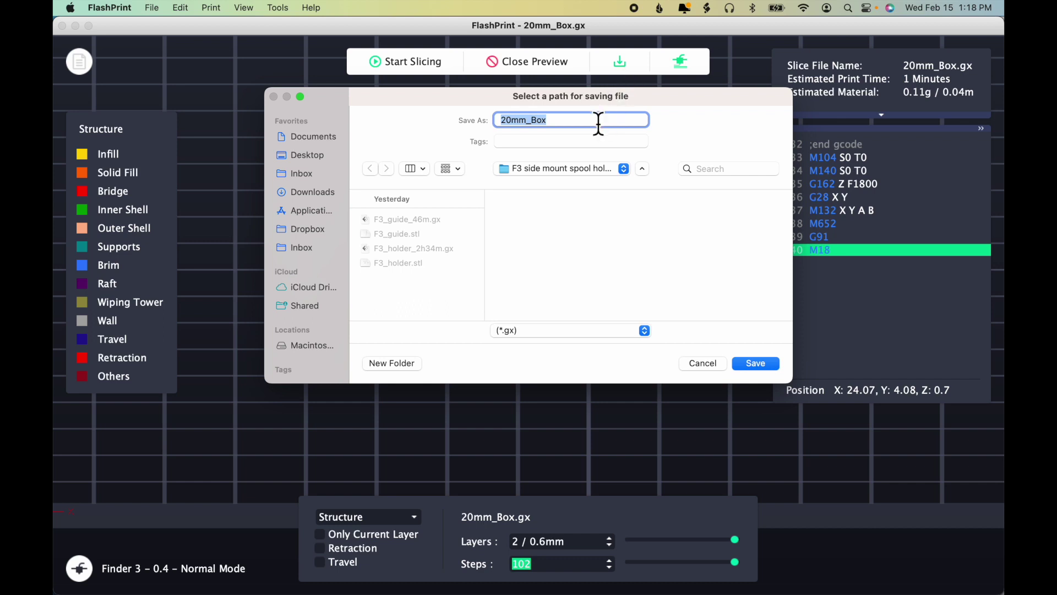
click(597, 123)
text(_GCODE)
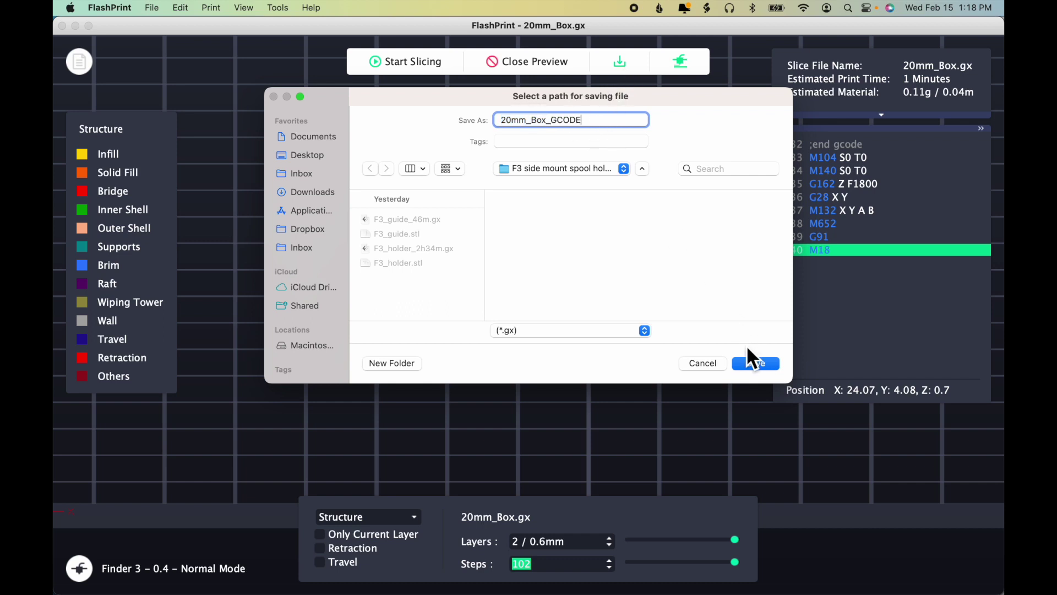
click(324, 196)
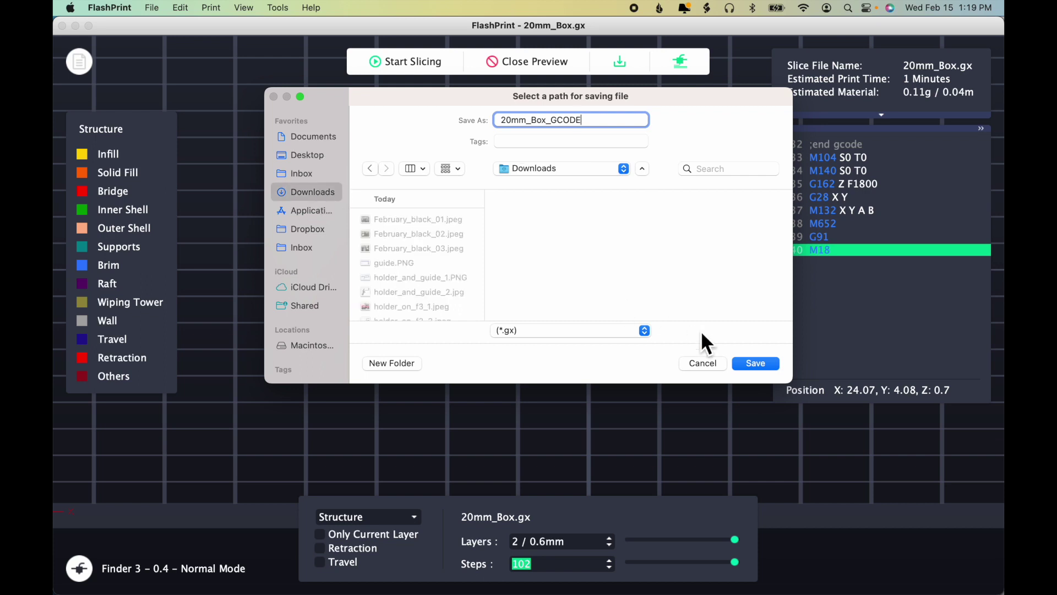
click(755, 364)
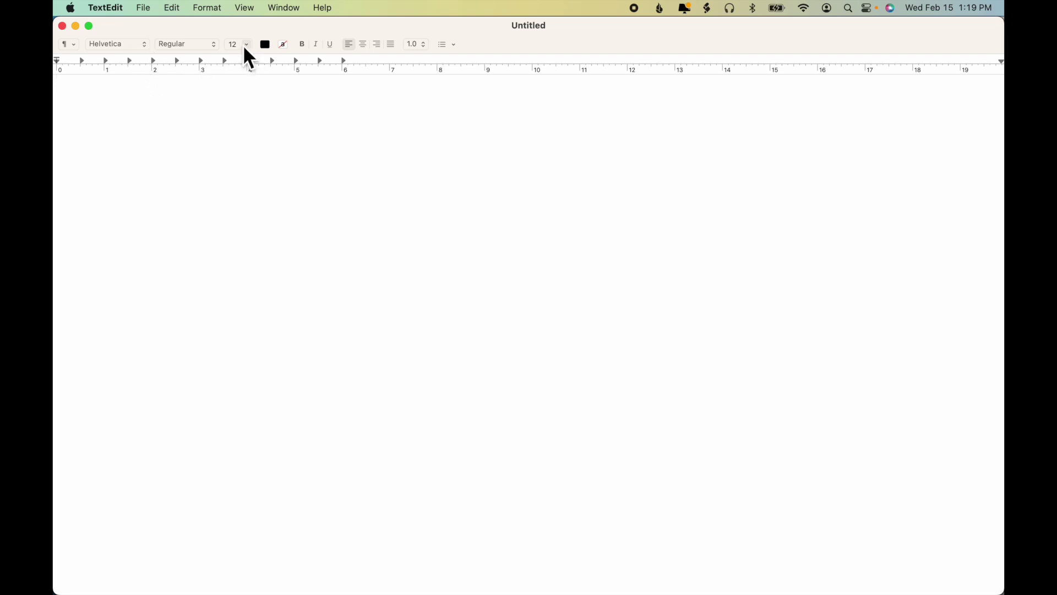
In TextEdit, open 20mm_Box_GCODE.gx from Downloads and enlarge its window to fill the screen.
click(154, 9)
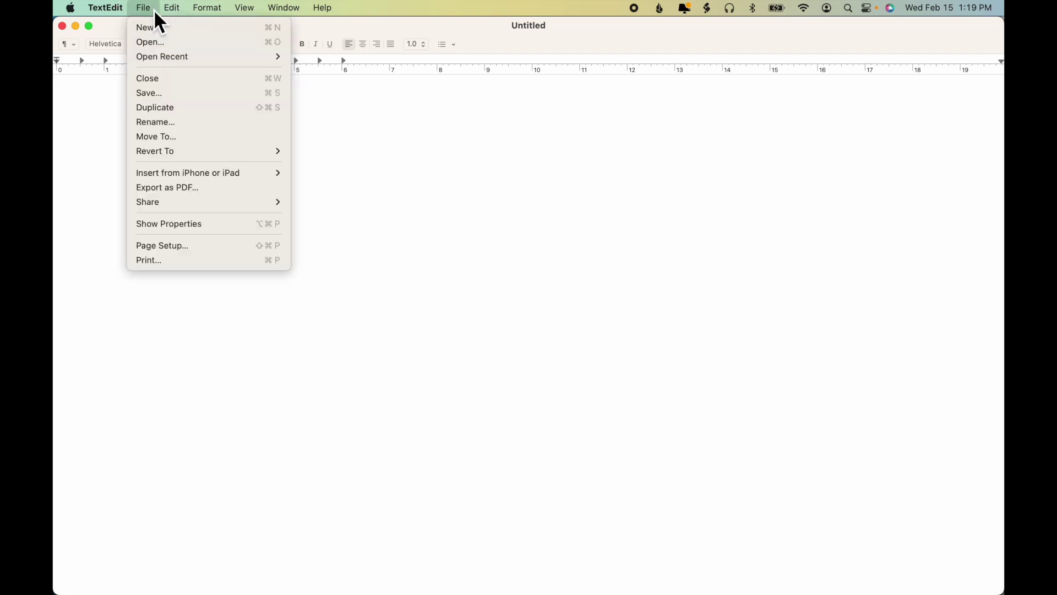
click(162, 42)
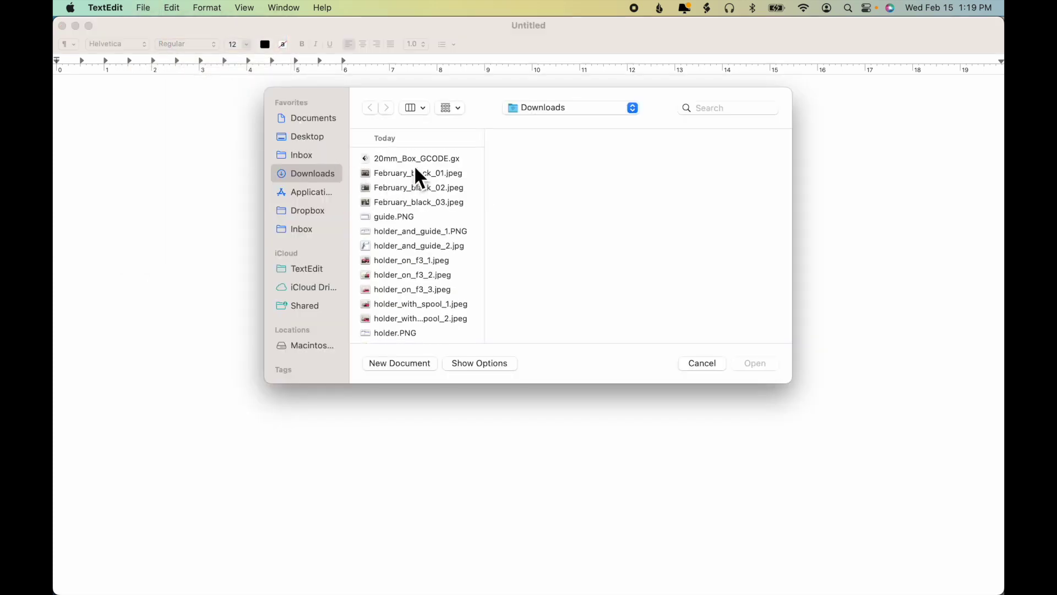
click(418, 160)
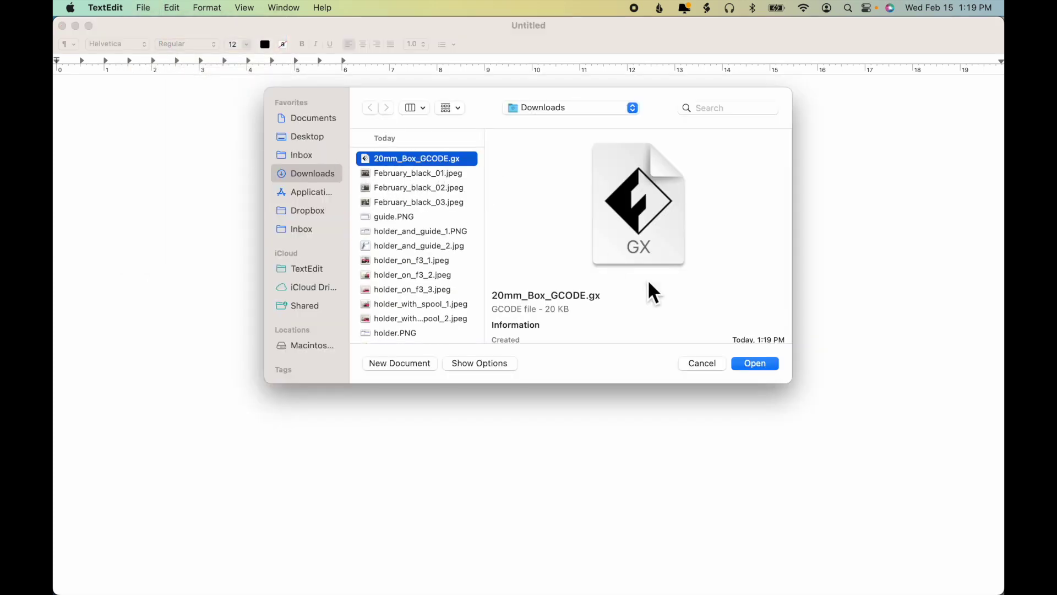
click(762, 374)
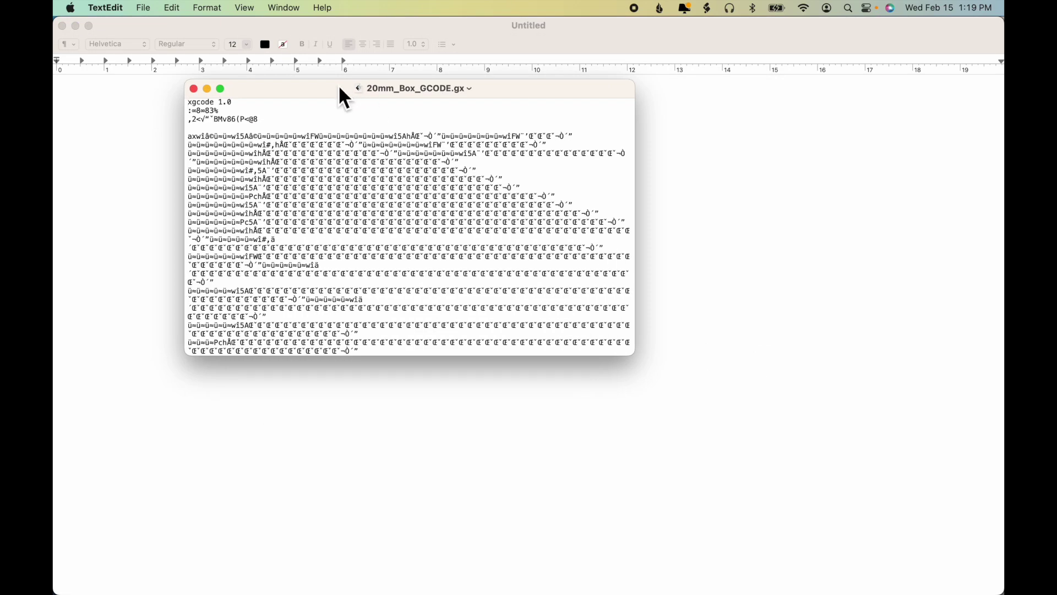
drag(339, 86, 242, 24)
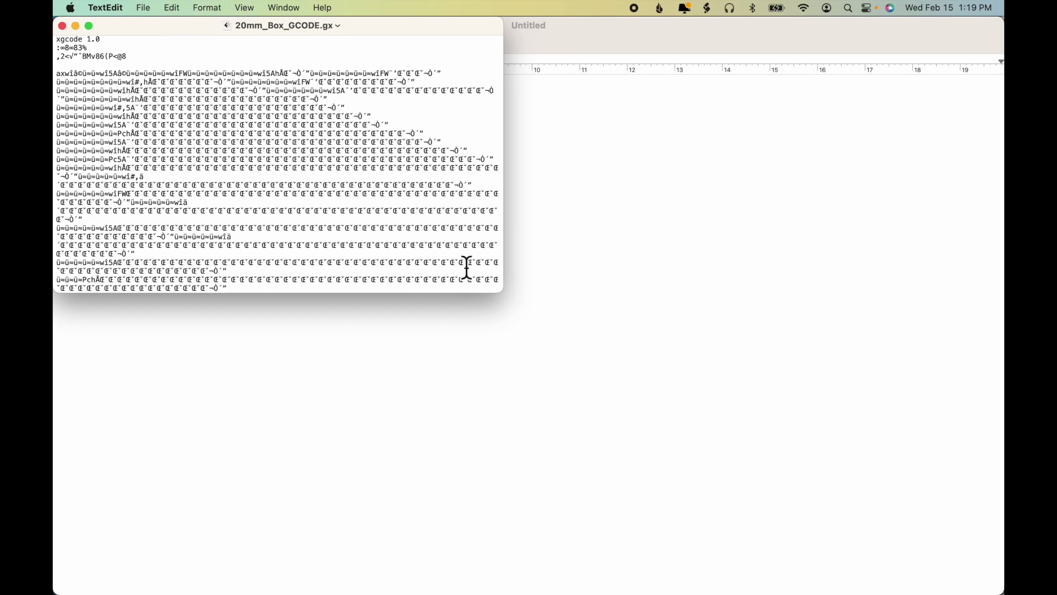
drag(531, 311, 1008, 592)
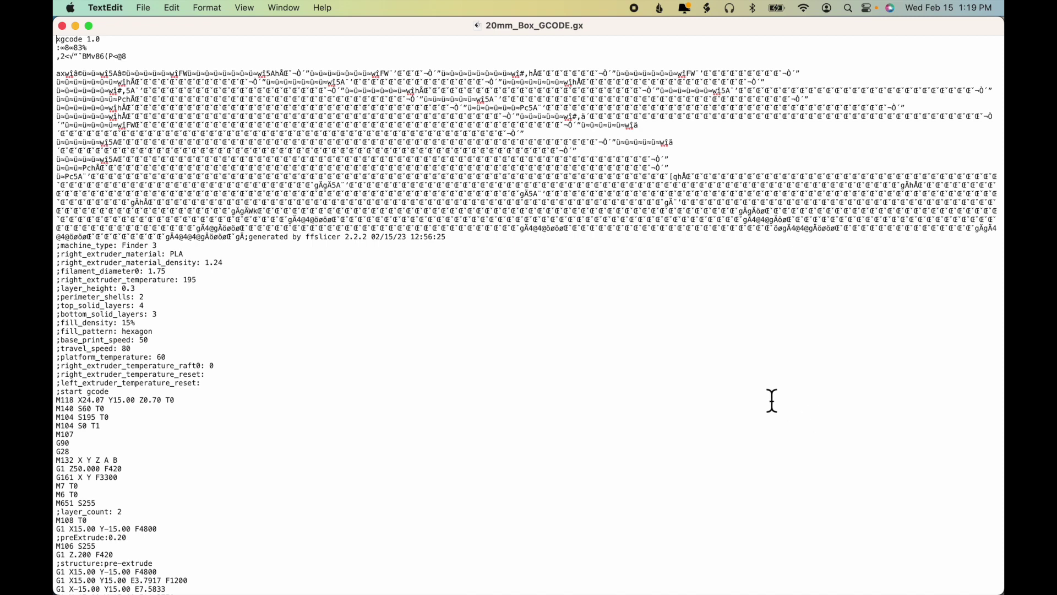
Set the font size of the whole G-code text to 24.
key(super+a)
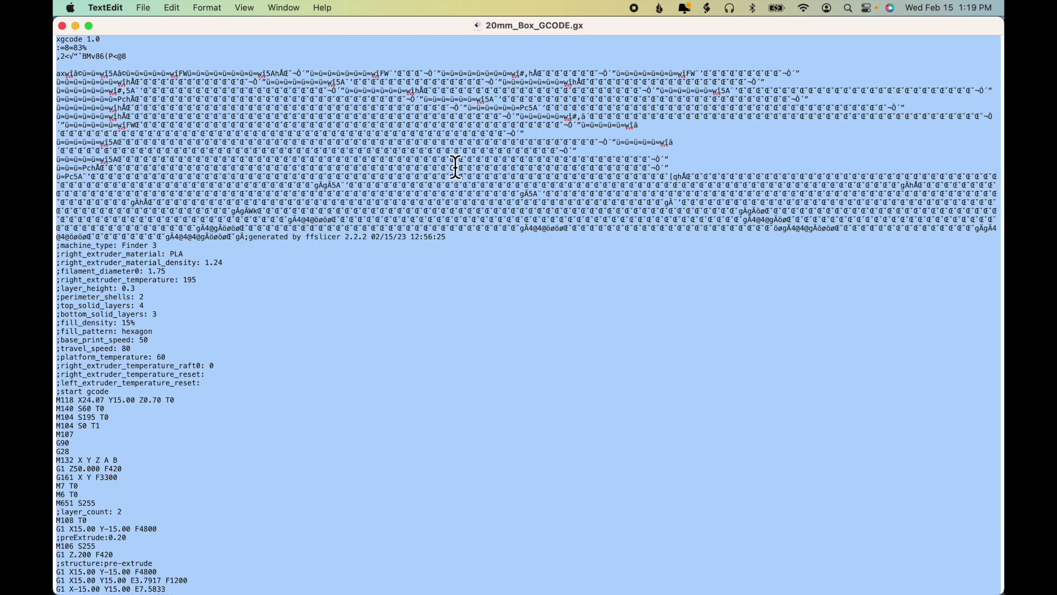
click(216, 7)
mouse_move(274, 28)
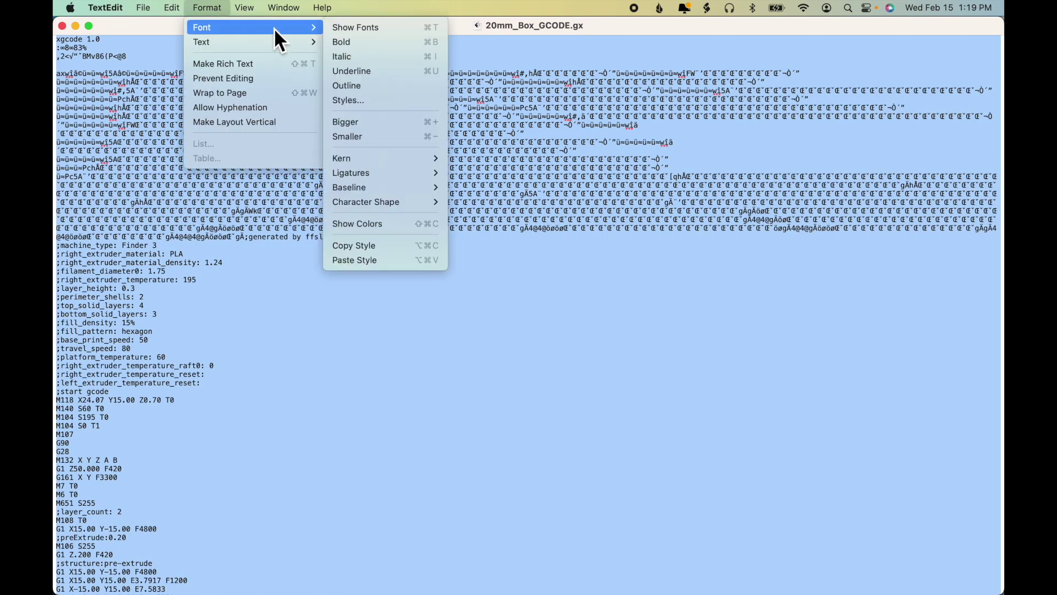
click(346, 28)
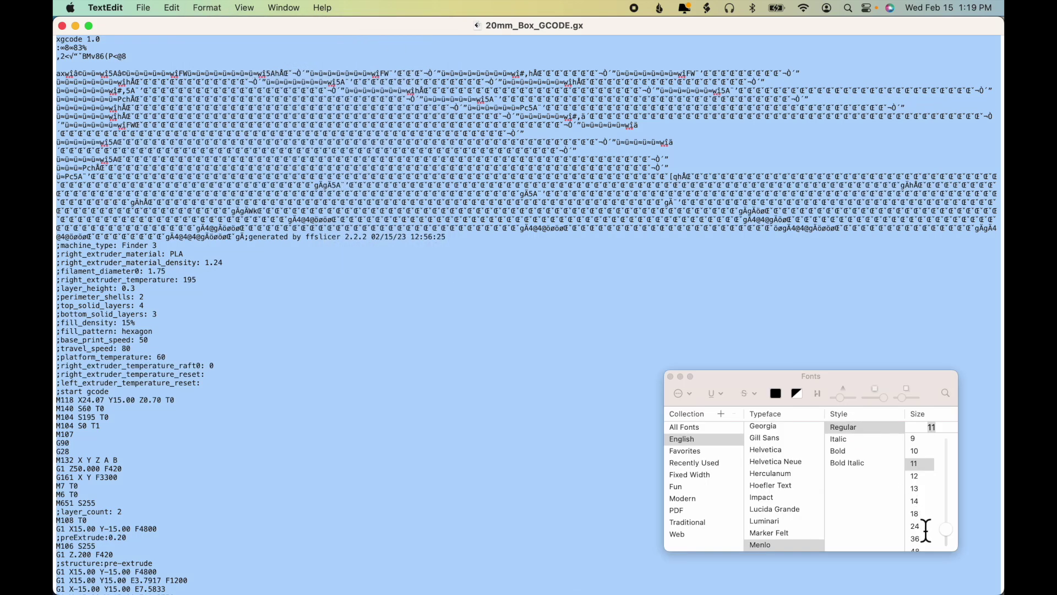
click(927, 530)
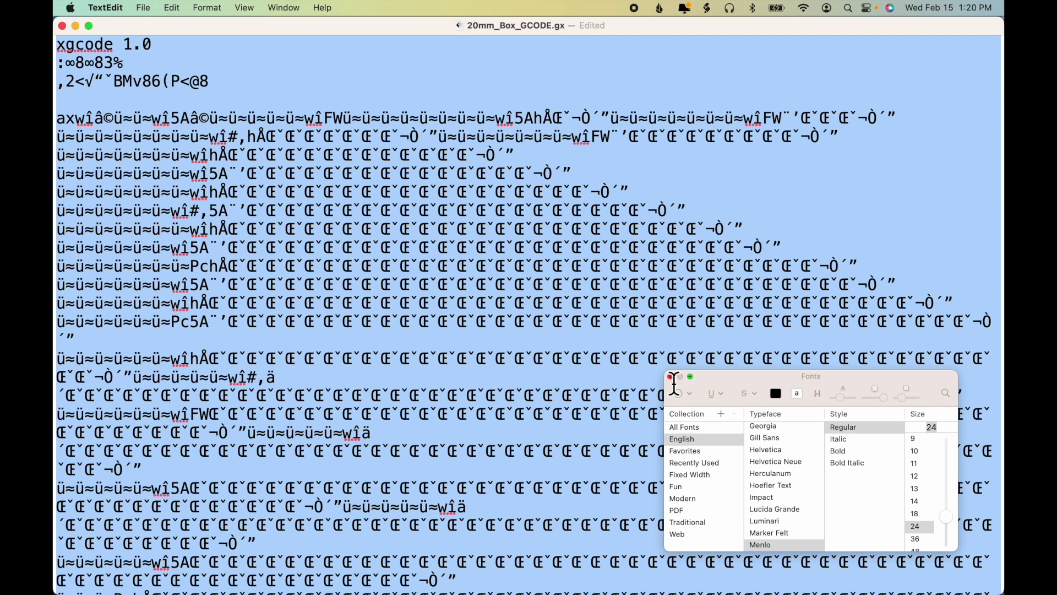
click(671, 377)
click(482, 148)
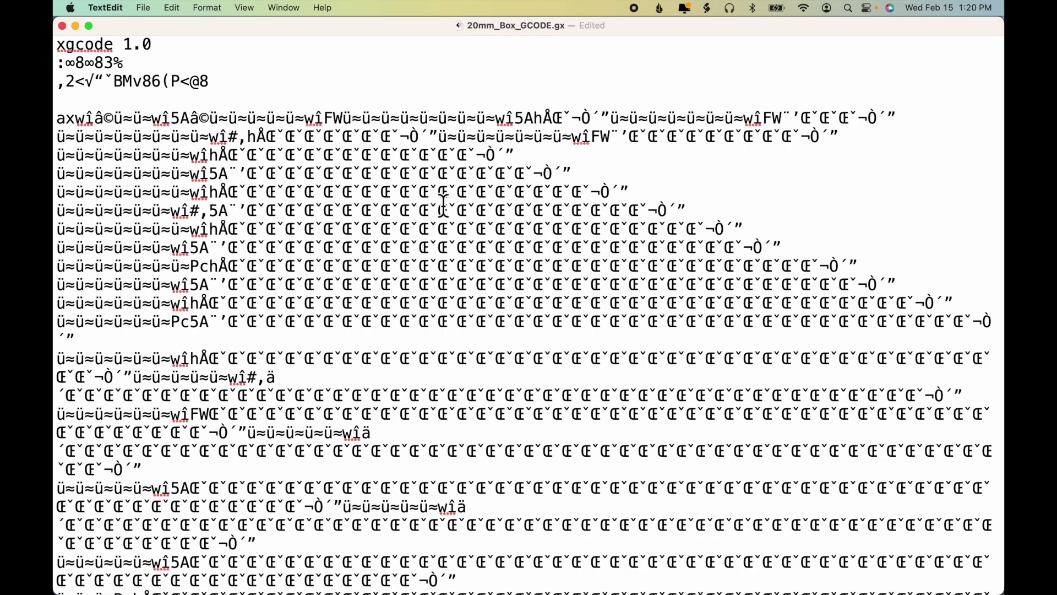
Find the readable file header and highlight its generation timestamp, then the setting comments from machine_type through start gcode.
scroll(431, 241, down, 5)
scroll(430, 241, down, 15)
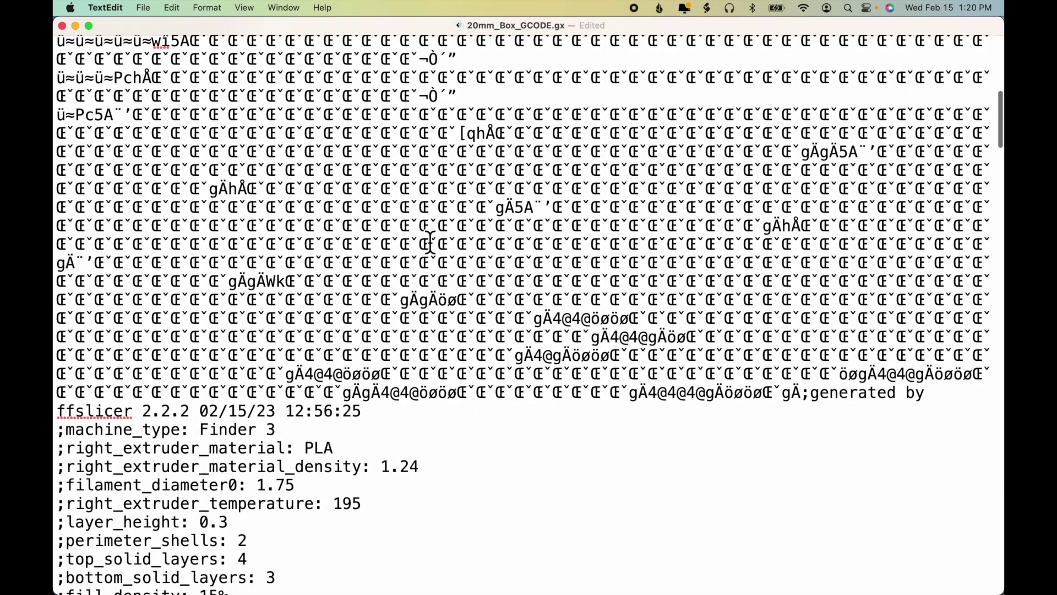
scroll(430, 241, down, 6)
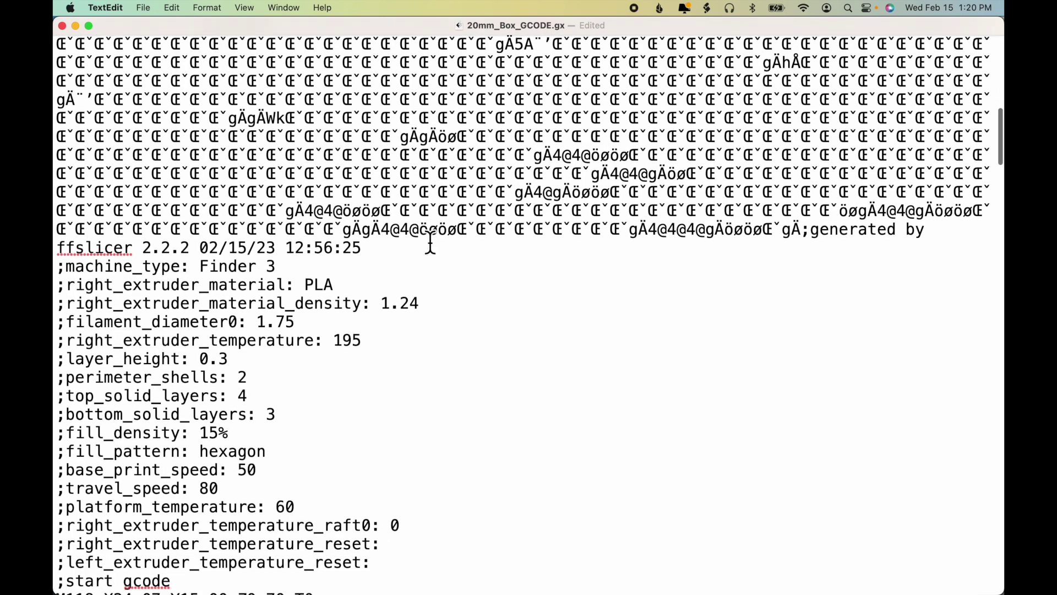
scroll(430, 241, down, 2)
scroll(512, 269, down, 1)
scroll(512, 269, down, 3)
drag(205, 124, 362, 122)
drag(59, 139, 243, 452)
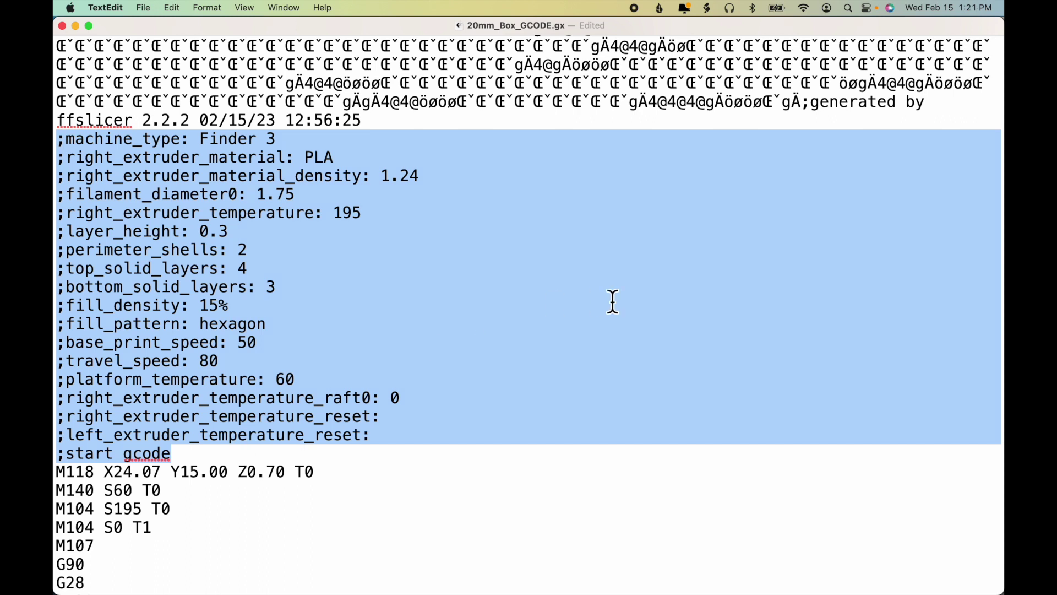
scroll(613, 301, down, 5)
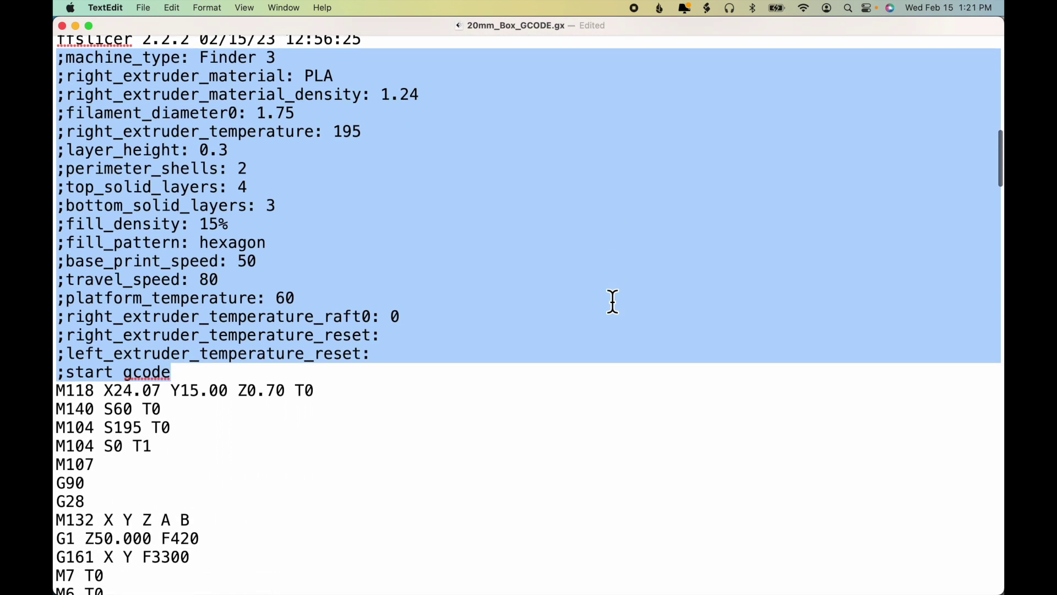
Highlight the startup commands below the start gcode comment, from M118 through G1 Z50.000.
scroll(612, 301, down, 10)
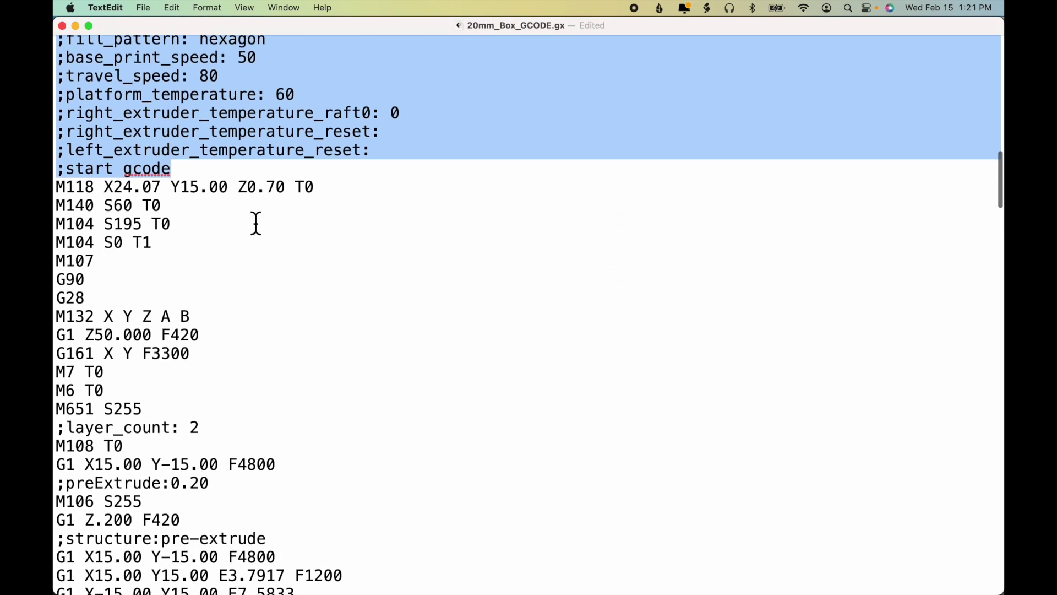
click(61, 175)
drag(67, 171, 178, 192)
drag(94, 190, 167, 345)
Look through the rest of the G-code, from the pre-extrude and layer sections down to the end gcode commands.
scroll(307, 292, down, 13)
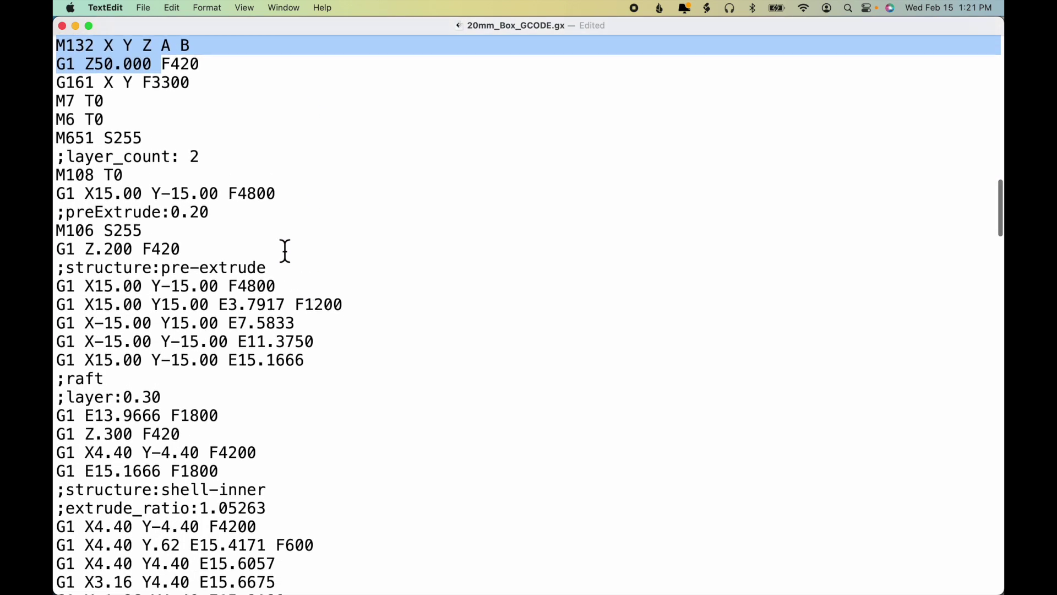
scroll(285, 250, down, 3)
scroll(285, 250, down, 20)
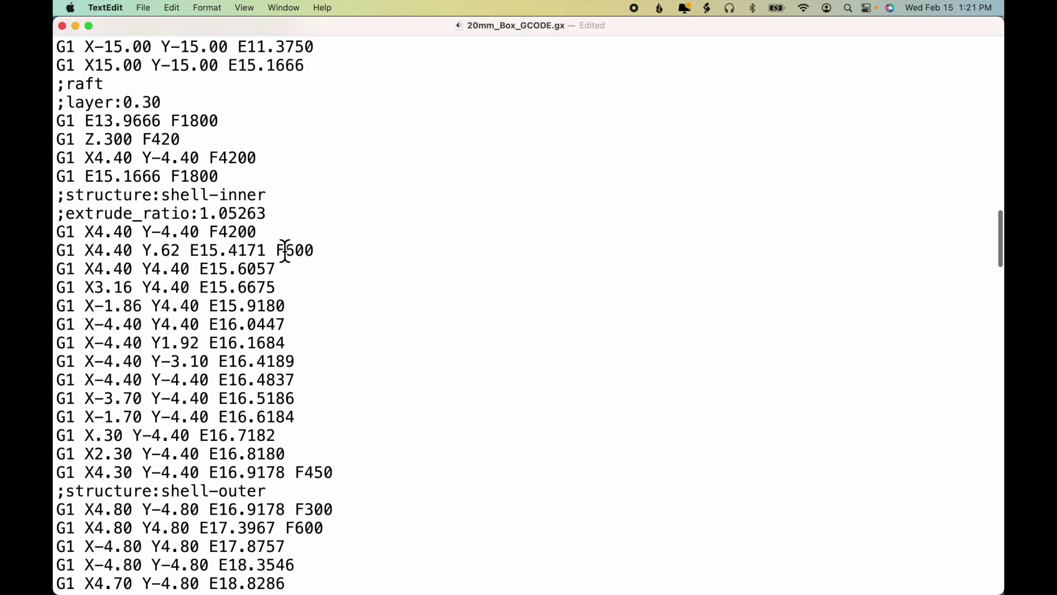
scroll(284, 250, down, 20)
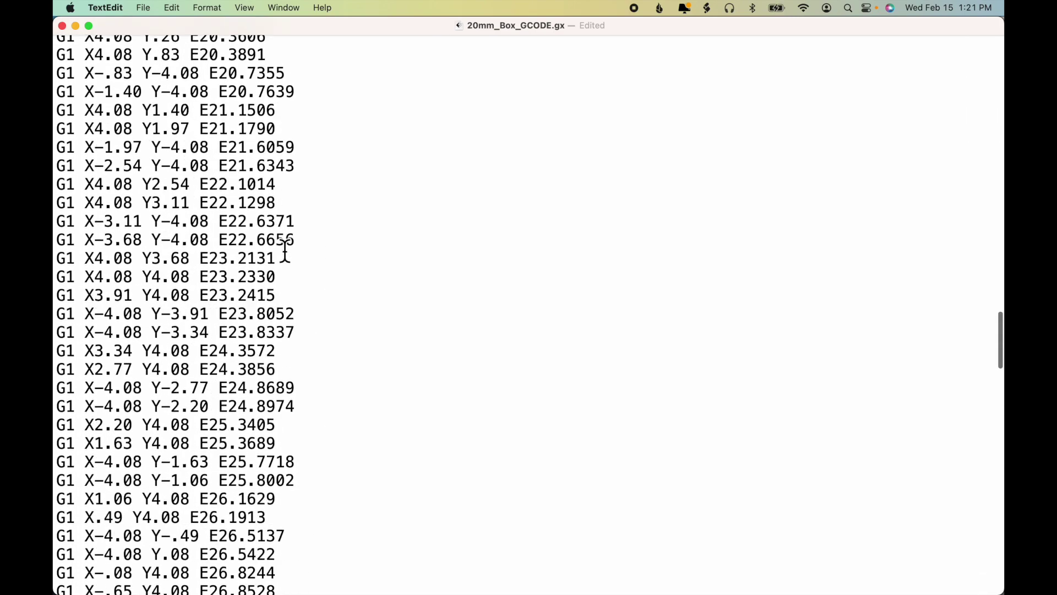
scroll(286, 250, down, 20)
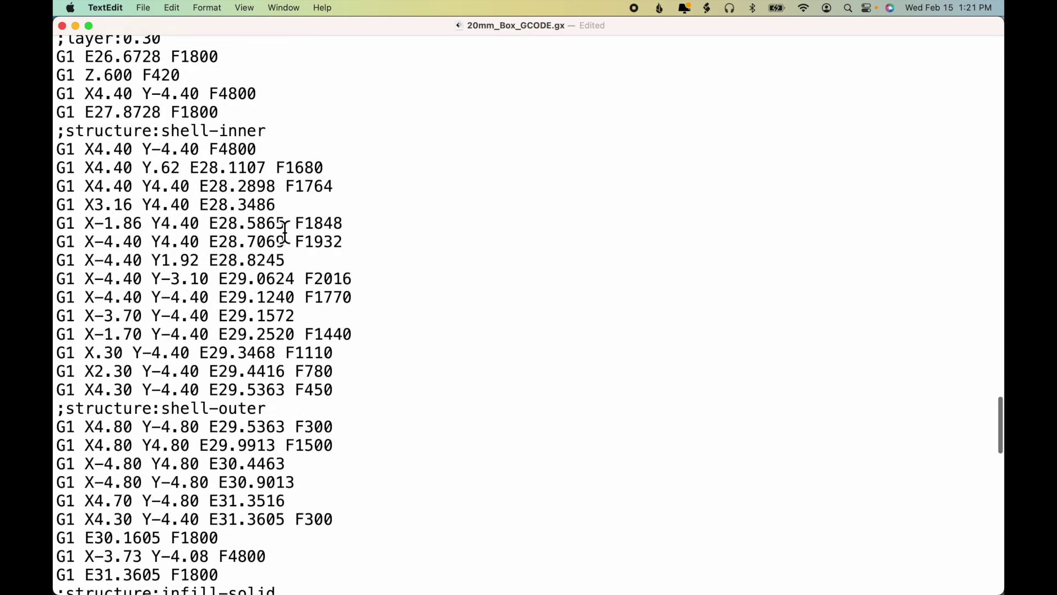
scroll(285, 232, down, 8)
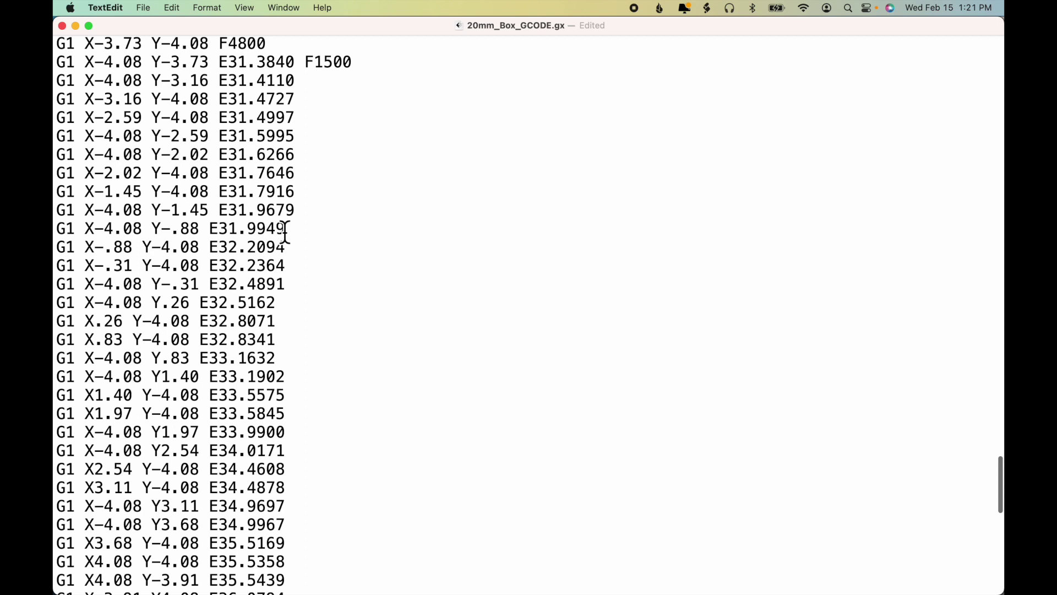
scroll(284, 232, down, 6)
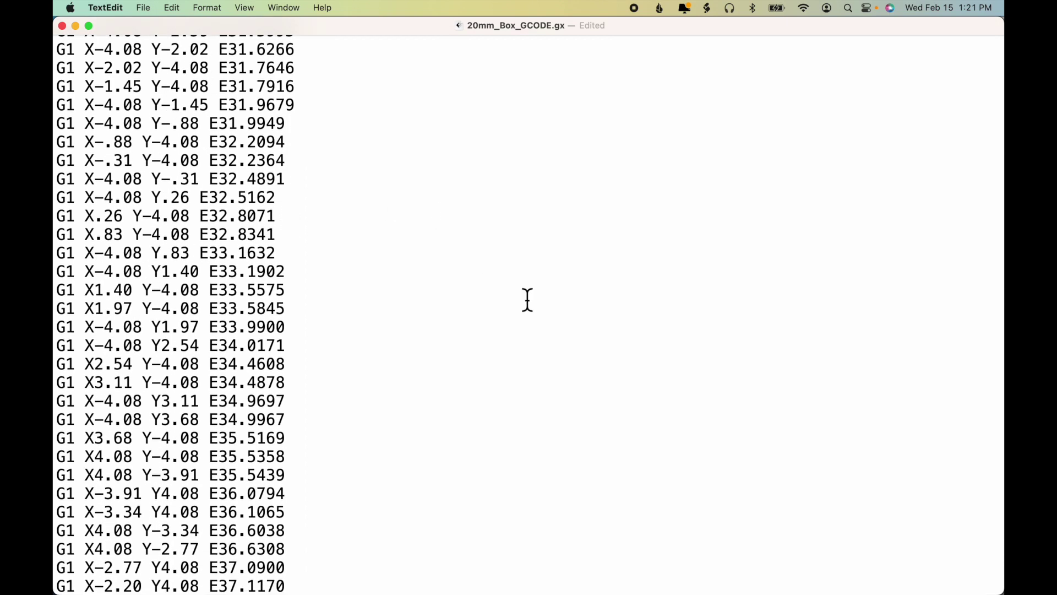
scroll(389, 223, down, 5)
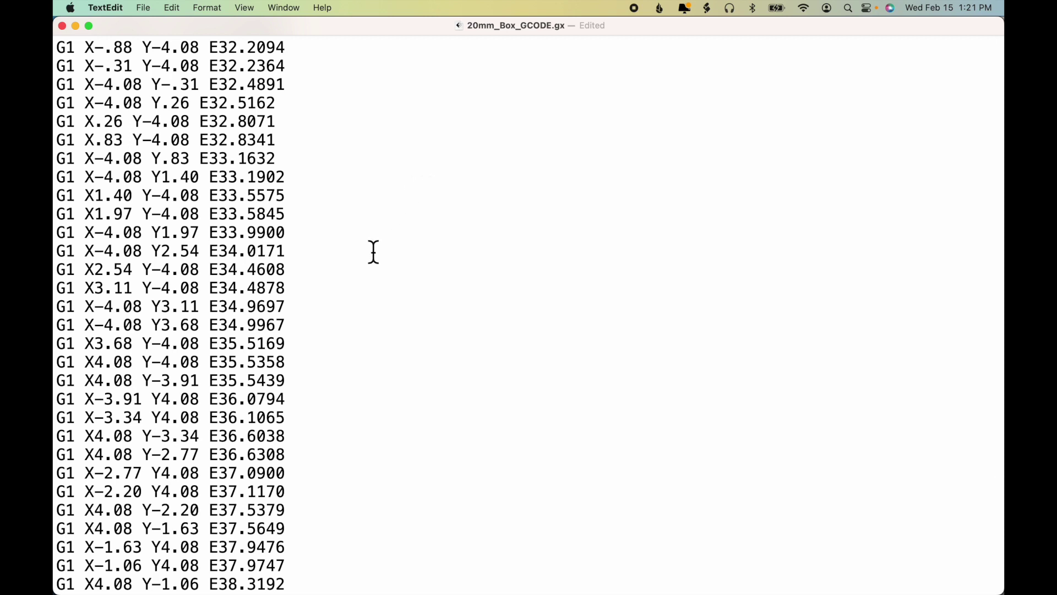
scroll(350, 262, down, 2)
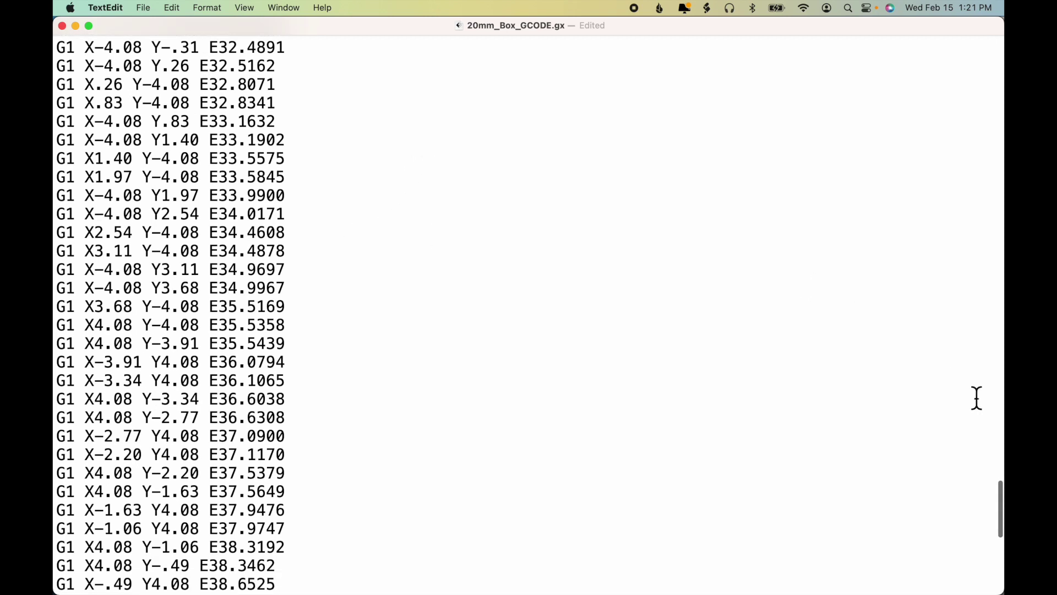
drag(999, 533, 1000, 587)
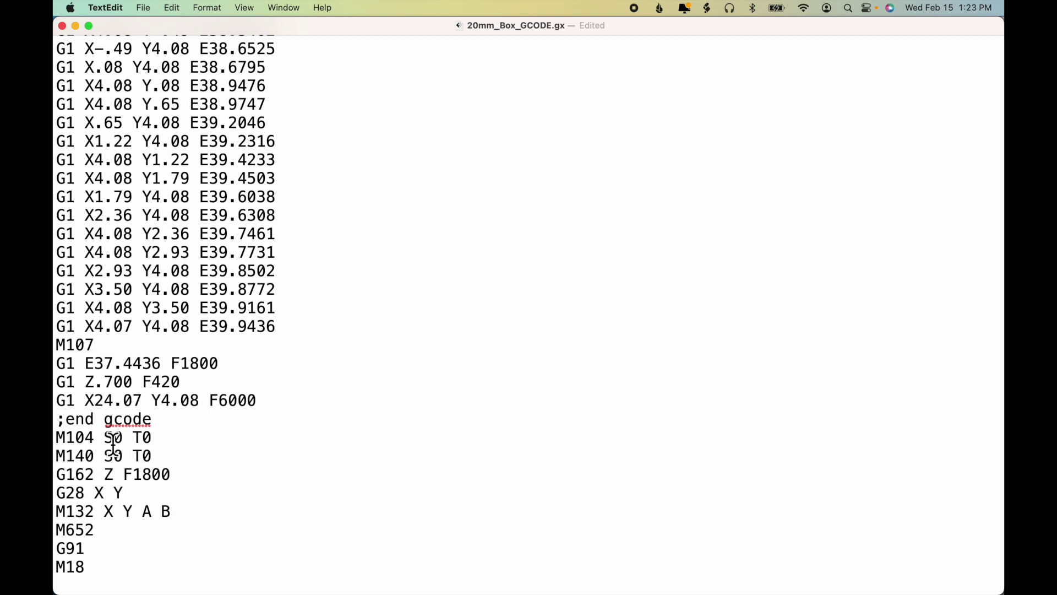
Try commenting out M104 S0 T0 and M140 S0 T0 in the end gcode with semicolons, and restore both lines.
mouse_move(55, 446)
text(;)
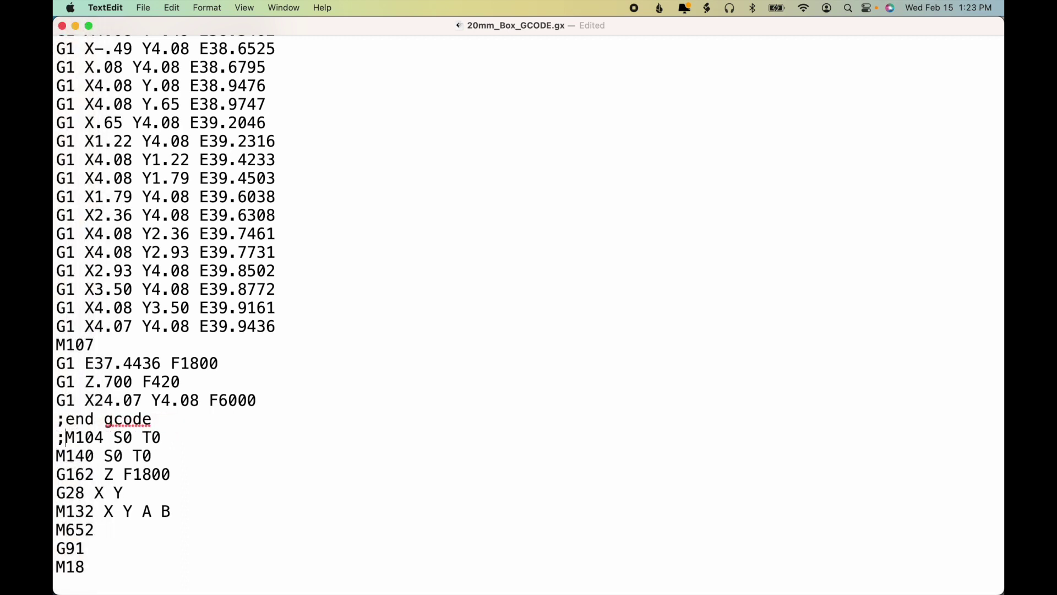
click(59, 461)
text(;)
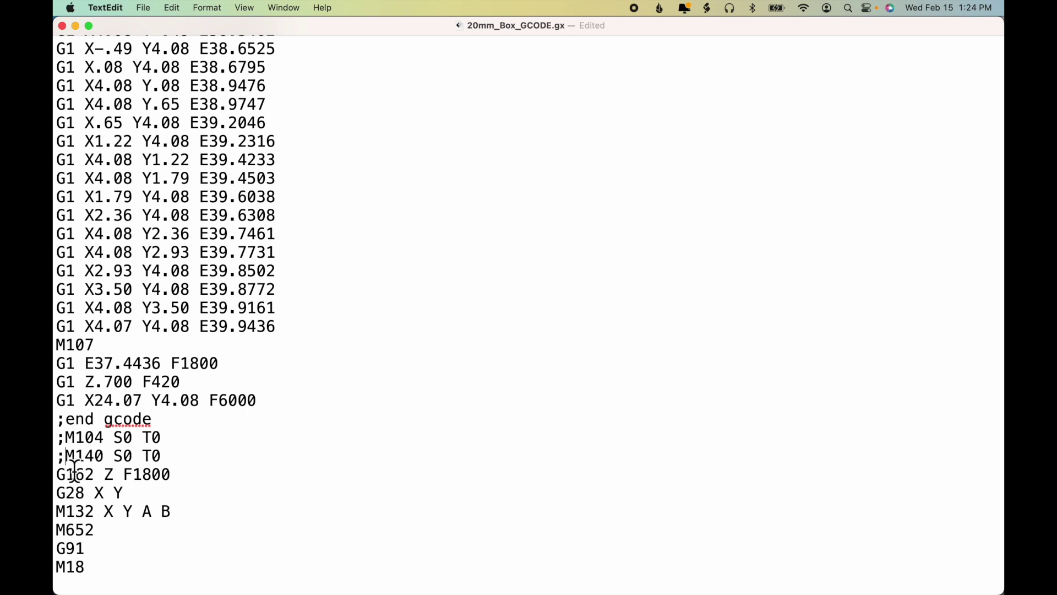
key(BackSpace)
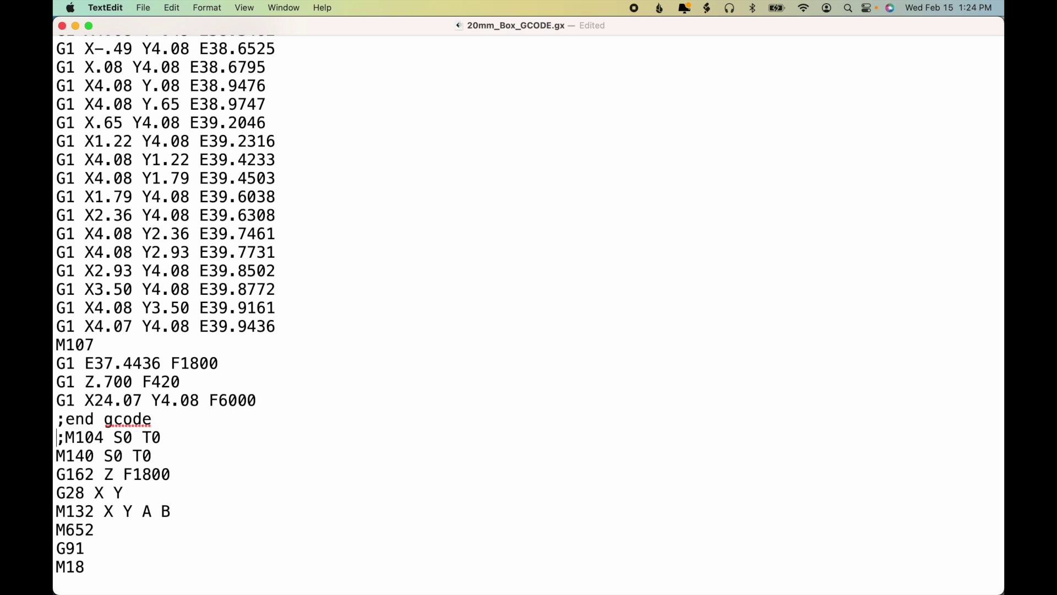
key(BackSpace)
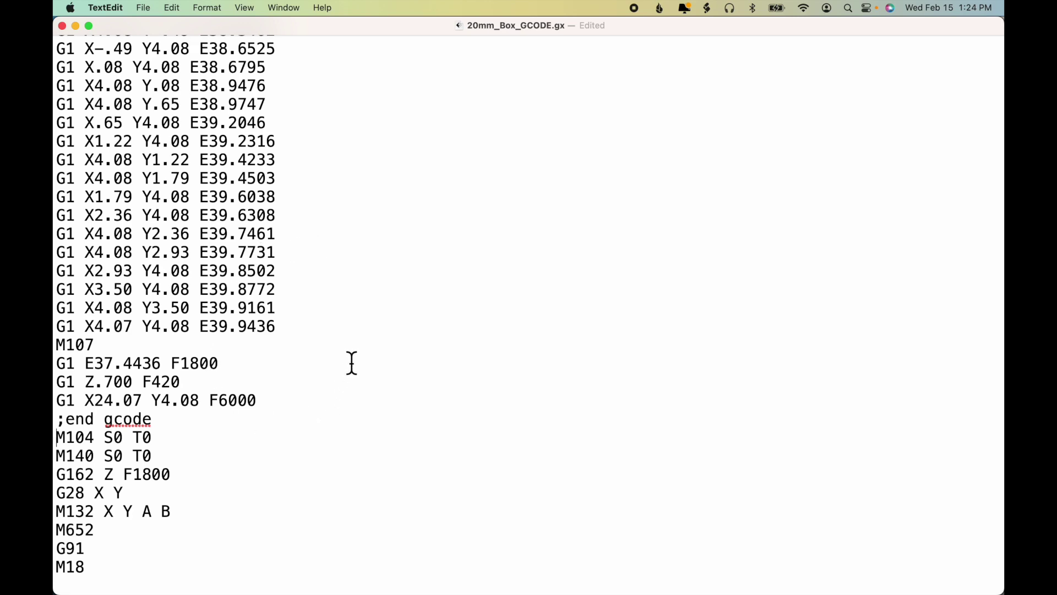
scroll(350, 363, up, 7)
scroll(352, 364, up, 14)
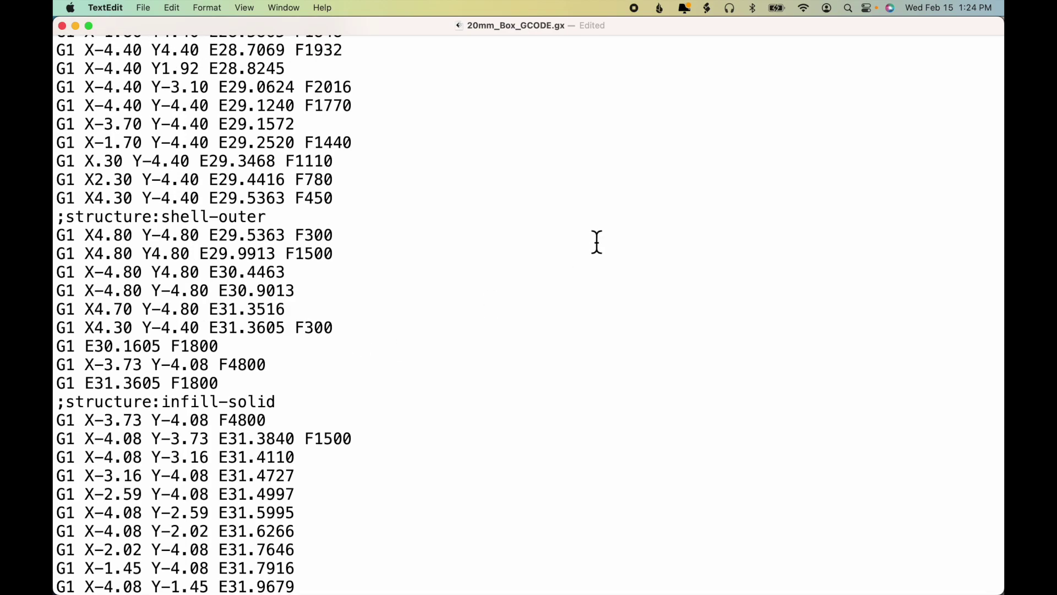
scroll(596, 242, up, 20)
scroll(597, 242, up, 20)
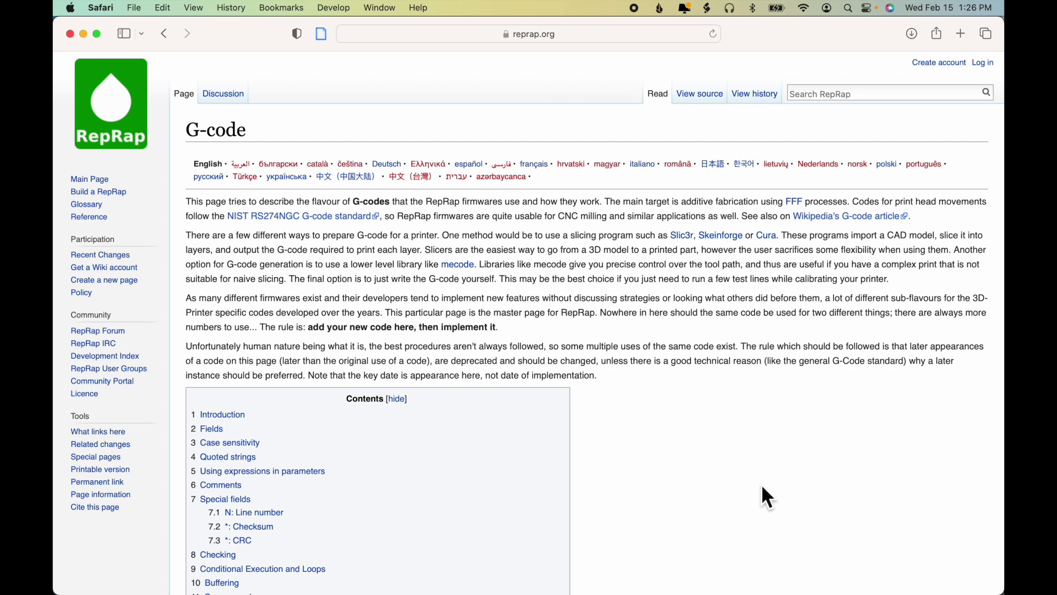
In Safari, look through the list of G-commands in the contents of the RepRap G-code page.
scroll(762, 487, down, 10)
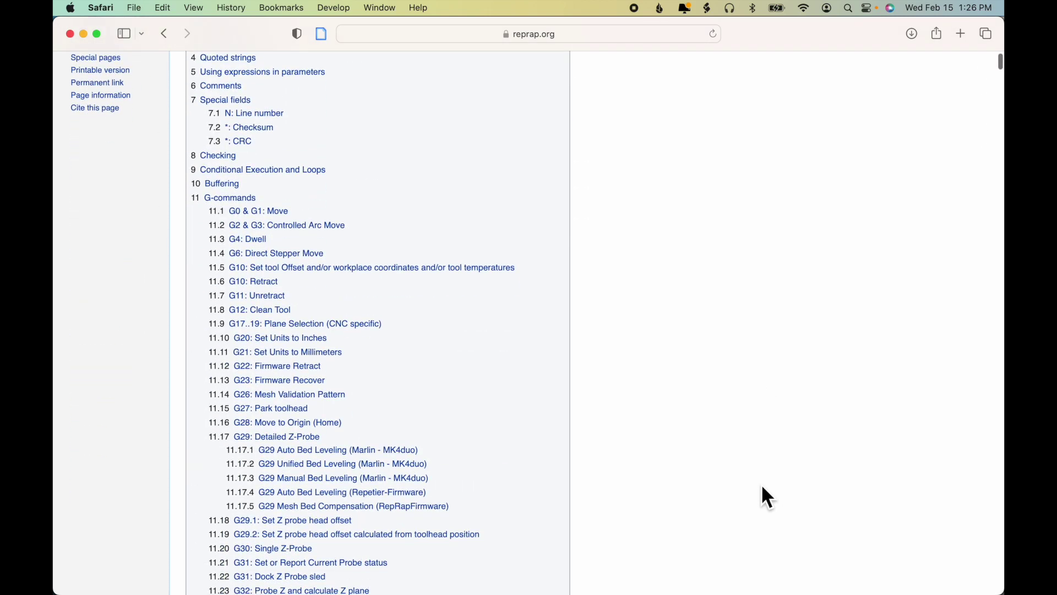
scroll(762, 487, down, 3)
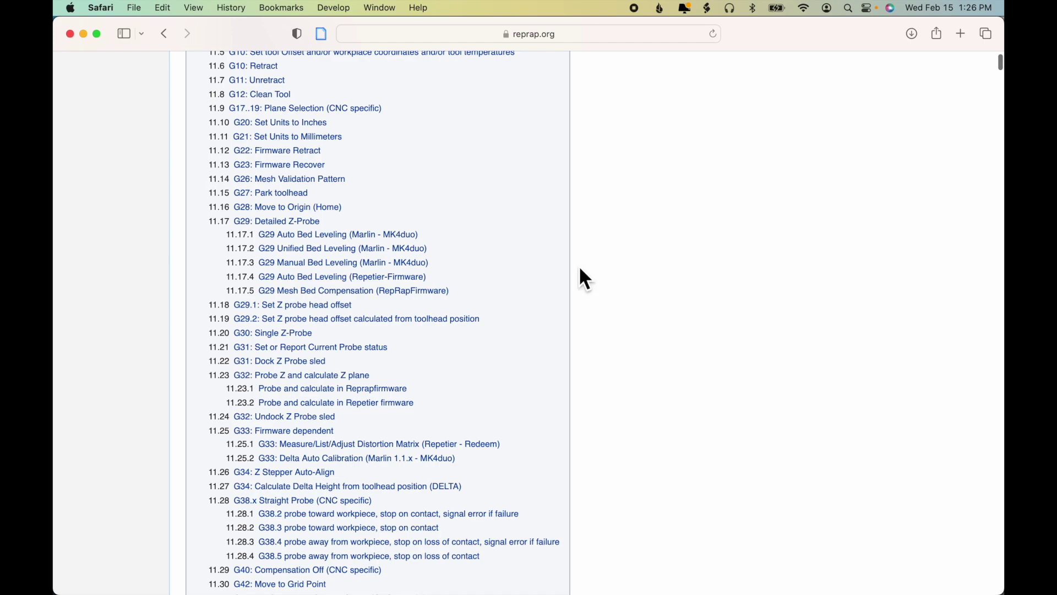
scroll(810, 405, up, 13)
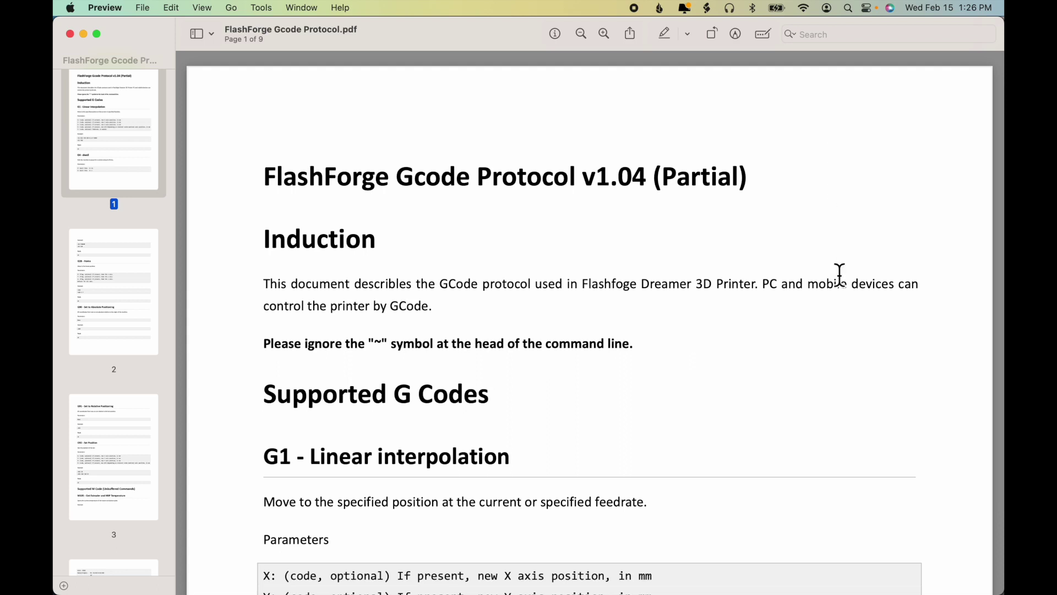
In Preview, read the G1, G4 and G28 entries under Supported G Codes in FlashForge Gcode Protocol.pdf.
scroll(836, 355, down, 5)
scroll(836, 355, down, 6)
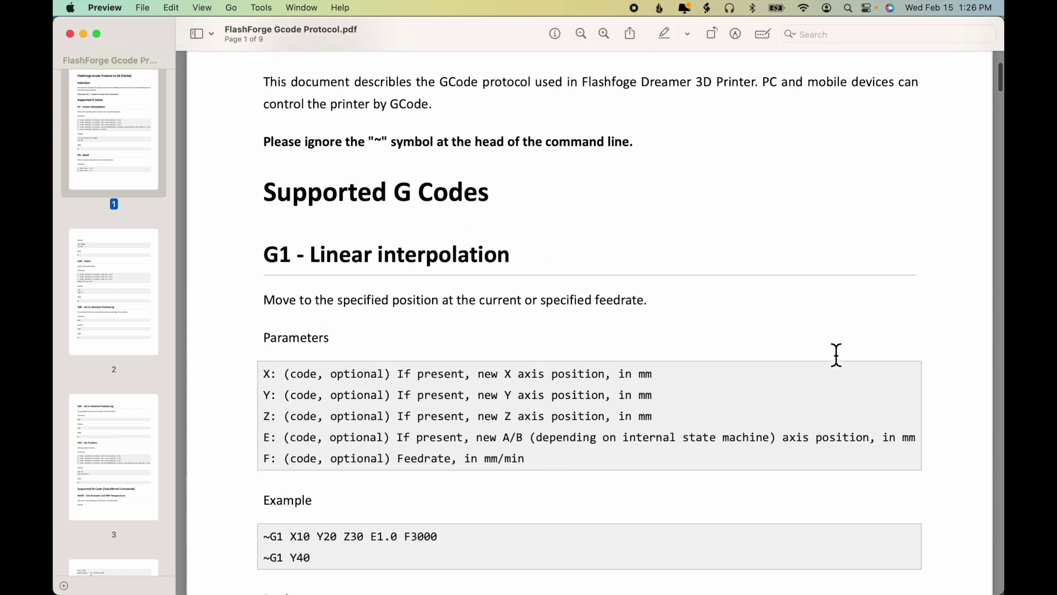
scroll(837, 355, down, 6)
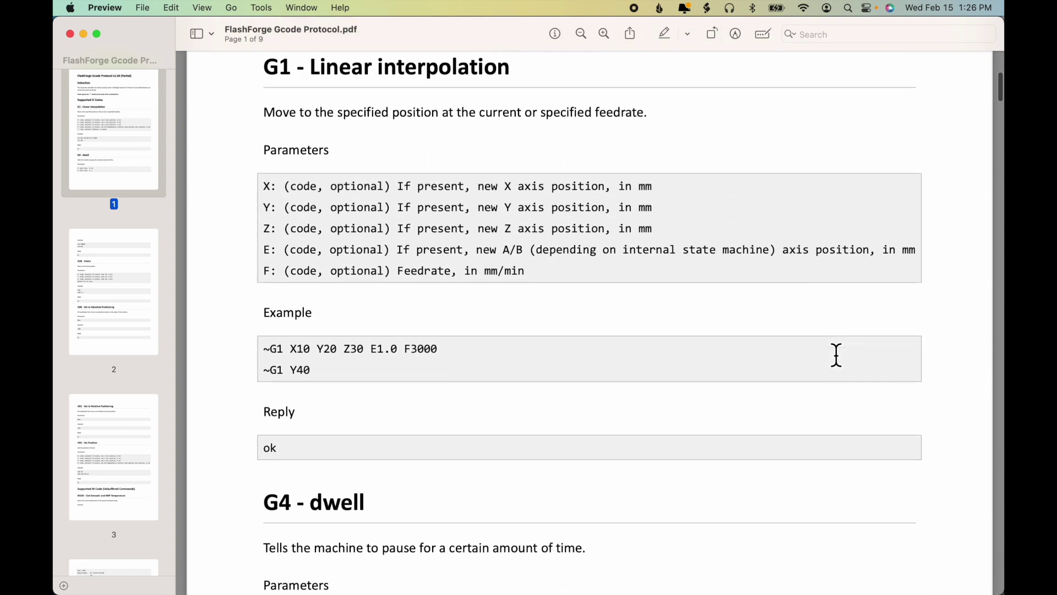
scroll(837, 356, down, 5)
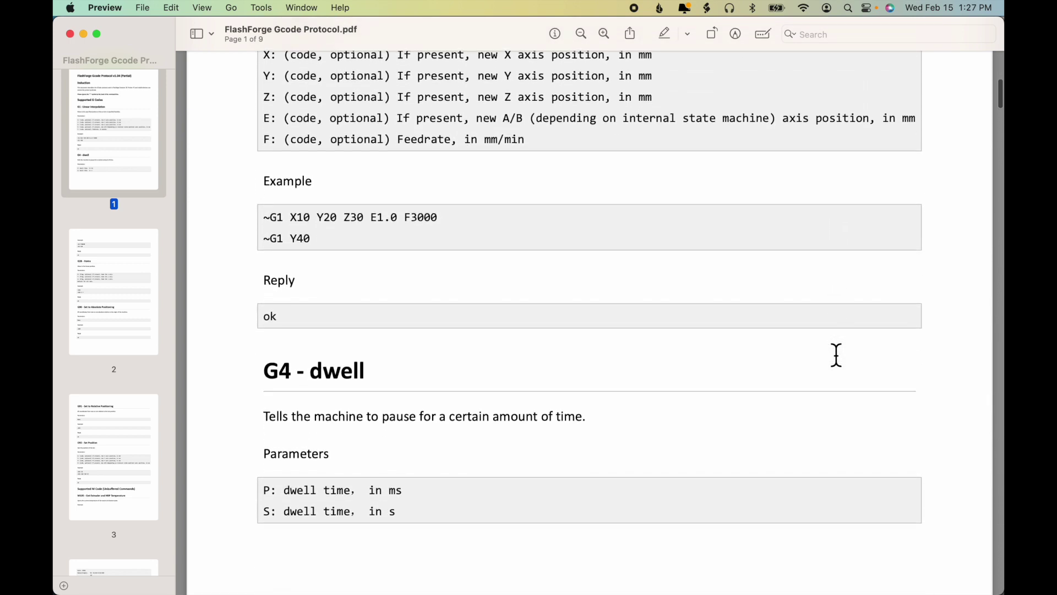
scroll(837, 355, down, 10)
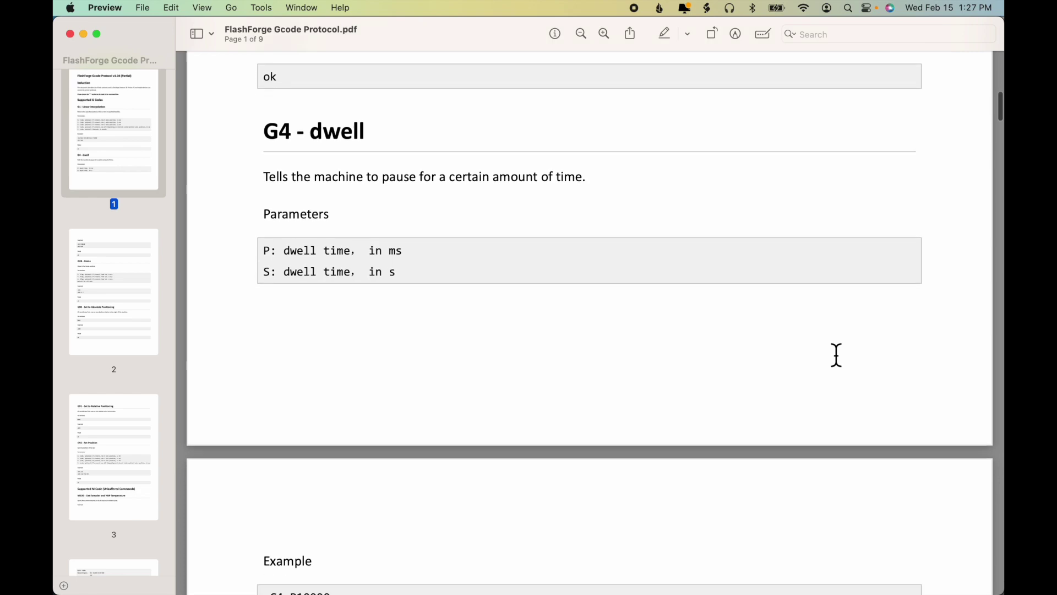
scroll(836, 355, down, 4)
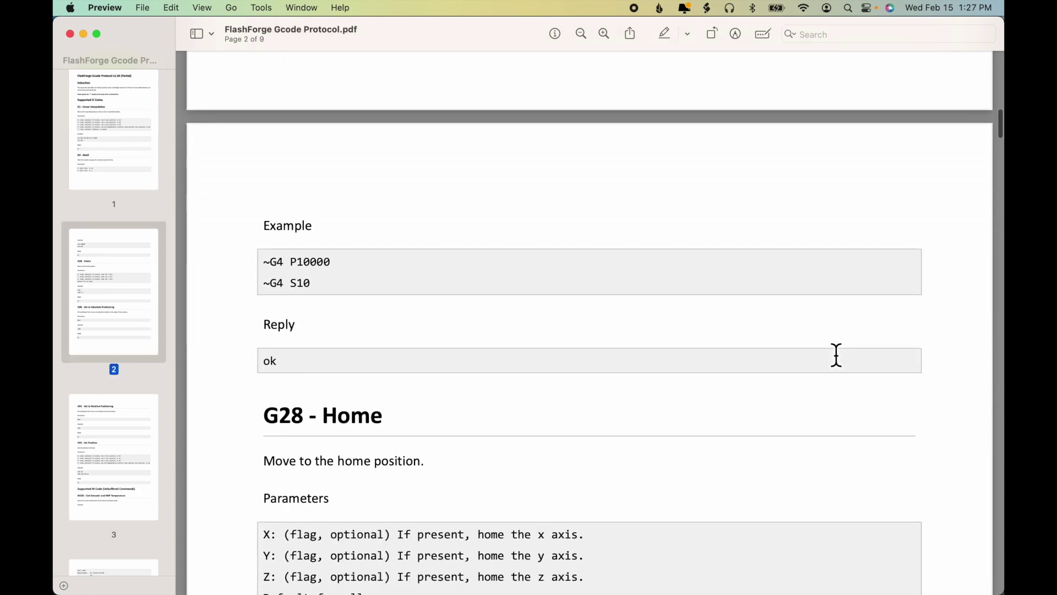
scroll(836, 355, up, 20)
scroll(836, 356, up, 12)
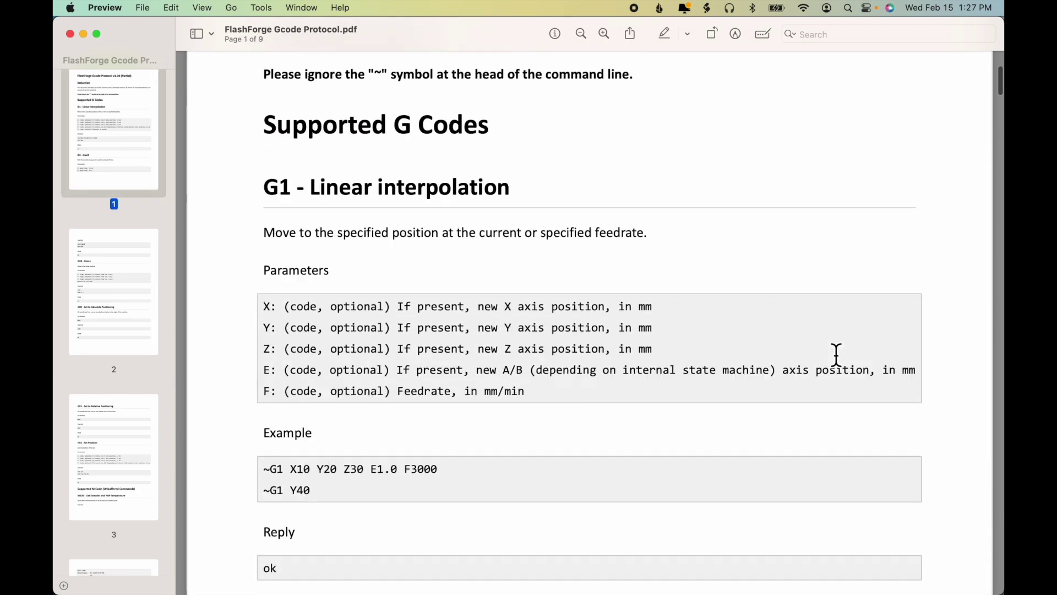